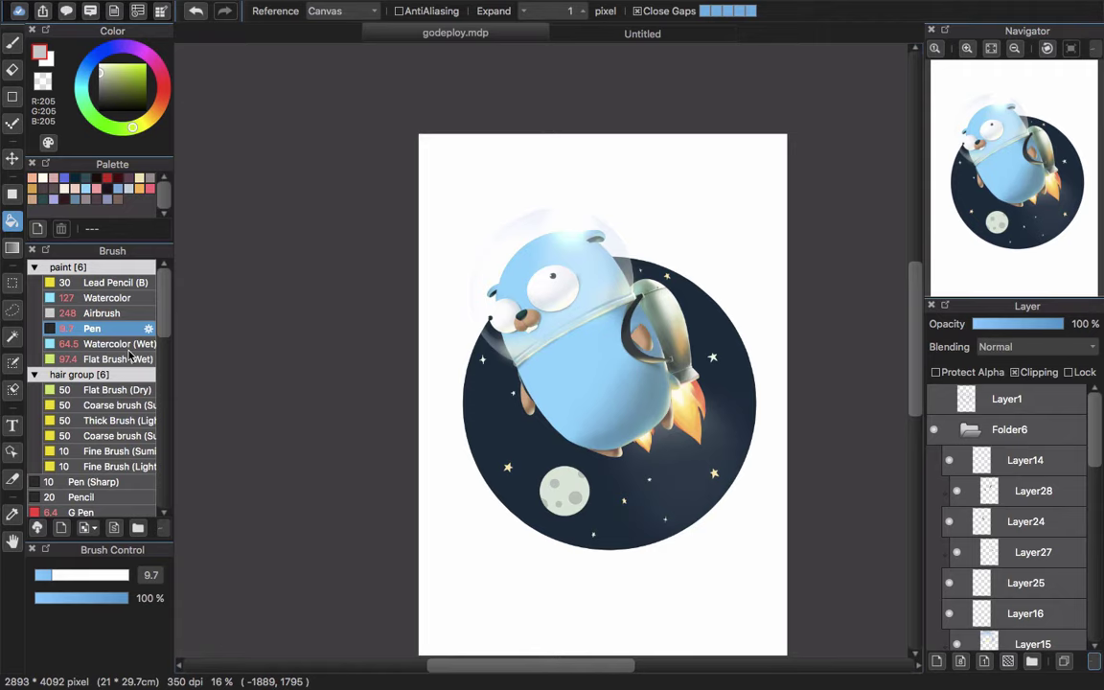
Switch to the Untitled canvas and draw a tall grey ellipse outline in the upper middle of the page
scroll(749, 234, up, 4)
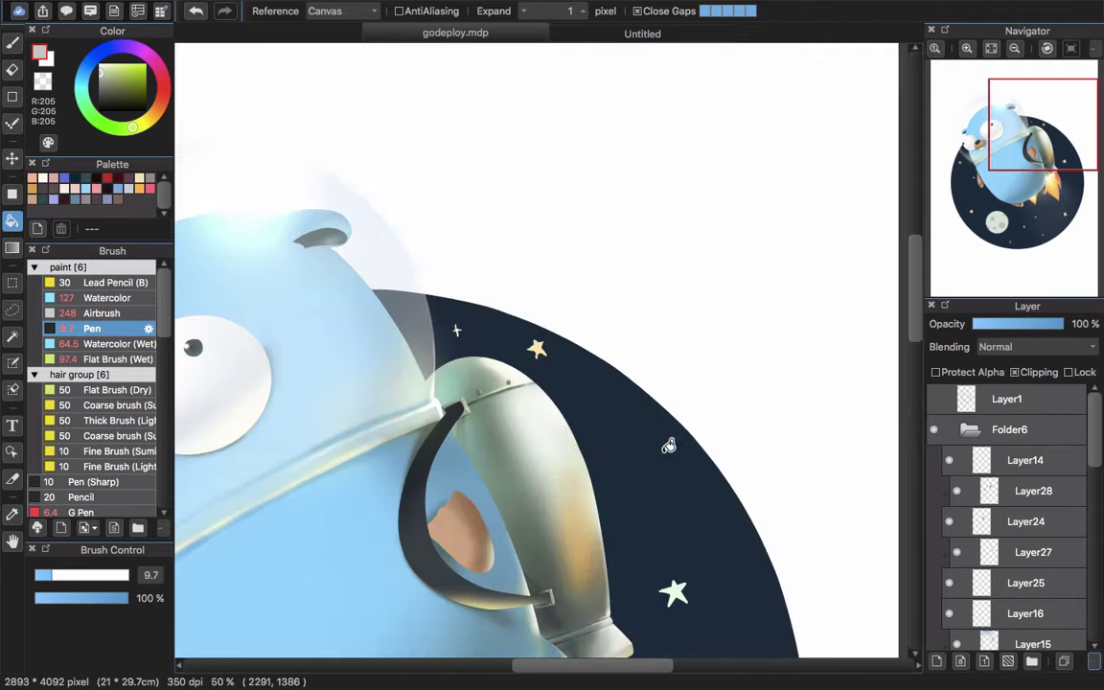
drag(668, 513, 647, 375)
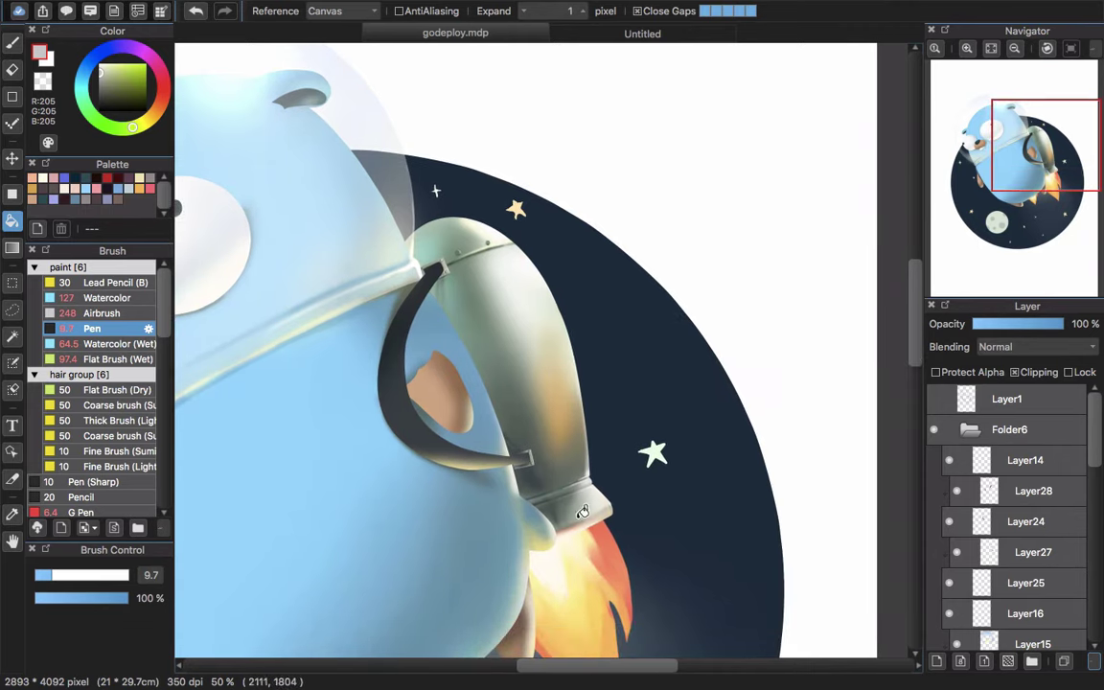
click(642, 35)
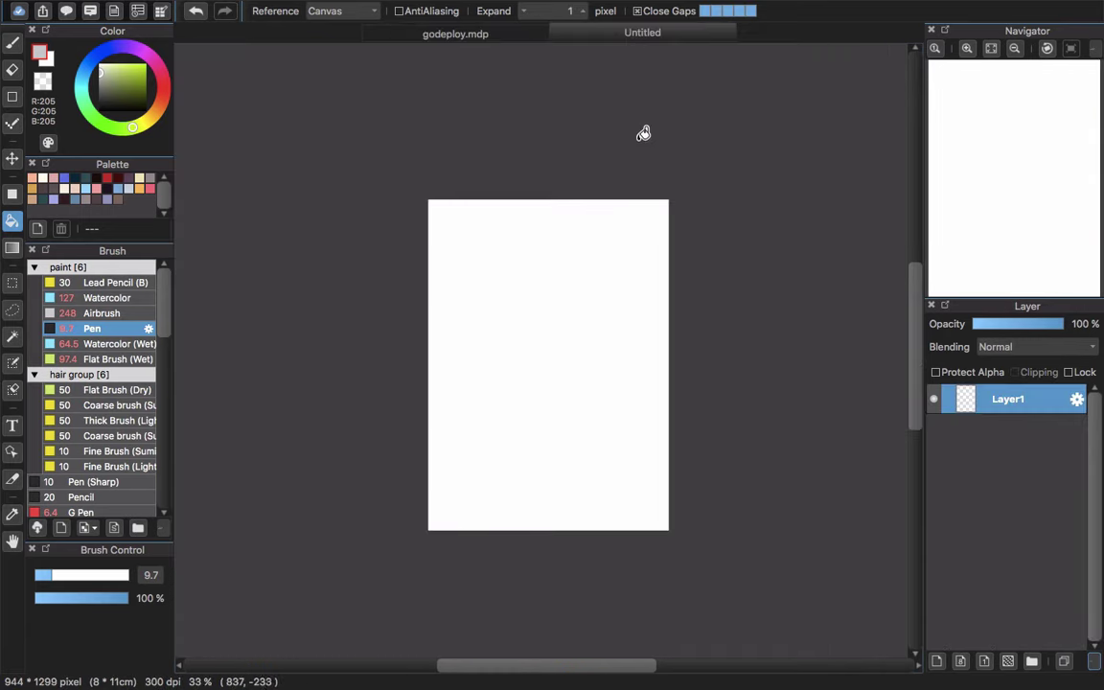
scroll(611, 302, up, 1)
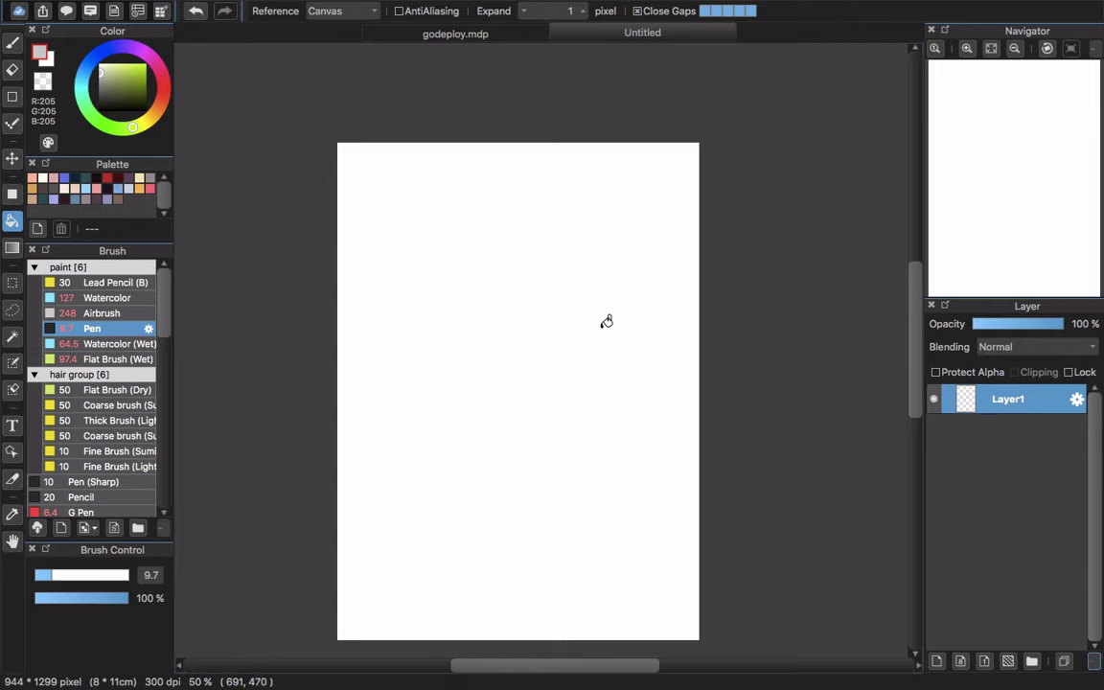
drag(575, 444, 543, 387)
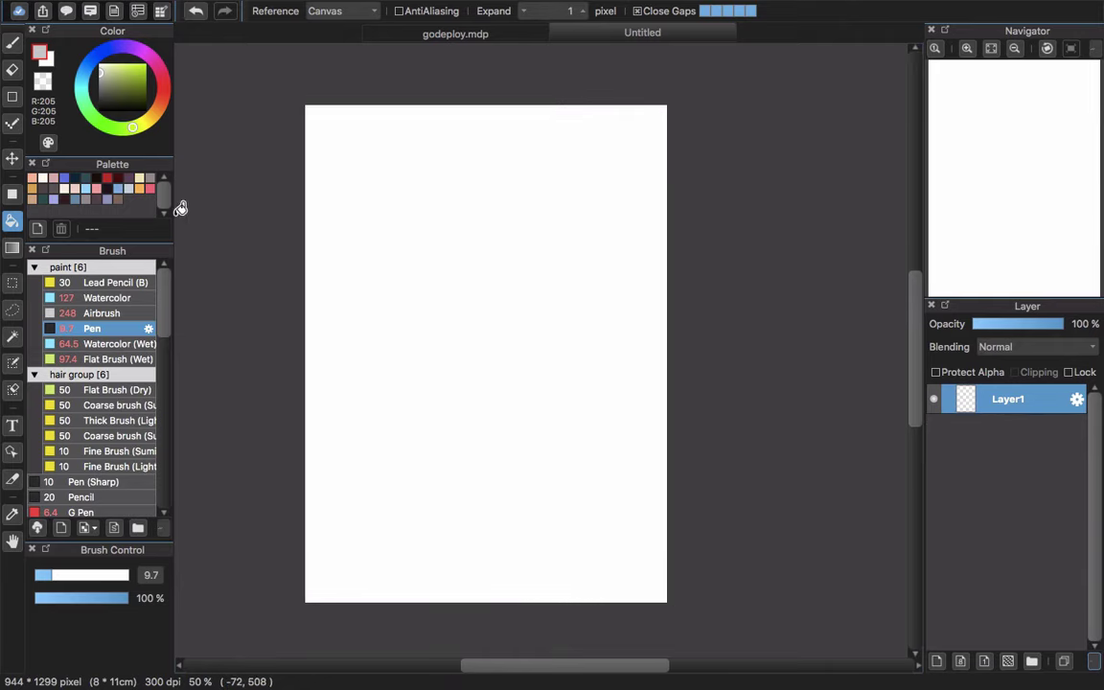
click(12, 97)
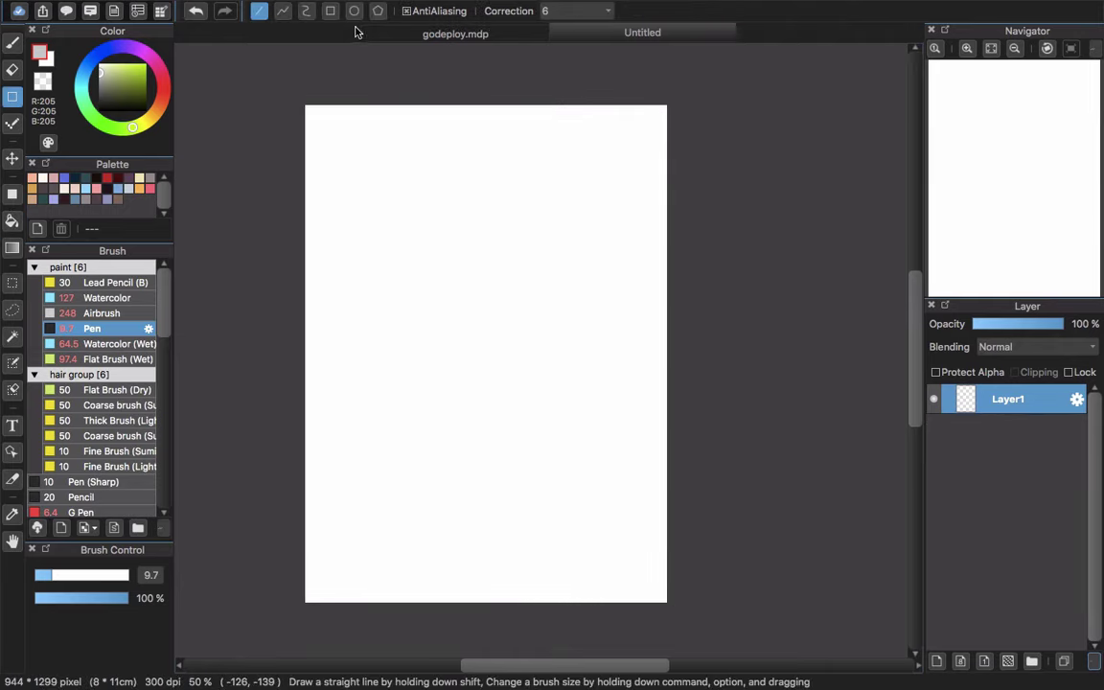
mouse_move(416, 184)
mouse_down()
mouse_move(487, 343)
mouse_move(539, 413)
mouse_up()
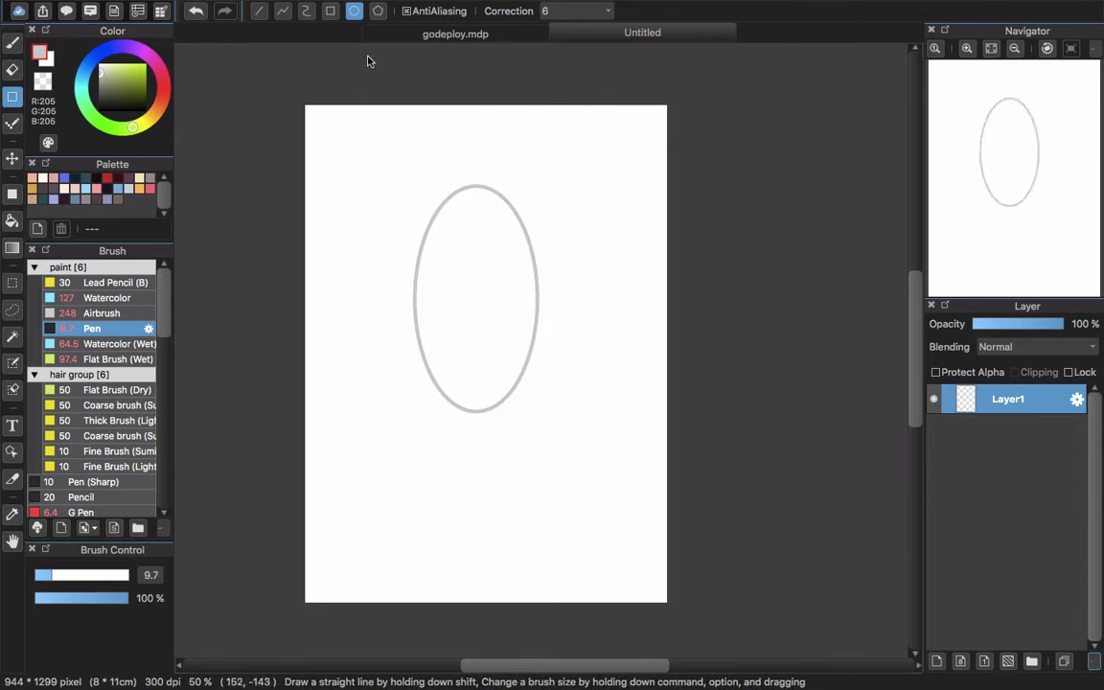
Draw a grey triangle outline from three straight lines, its tip overlapping the lower end of the ellipse
click(259, 12)
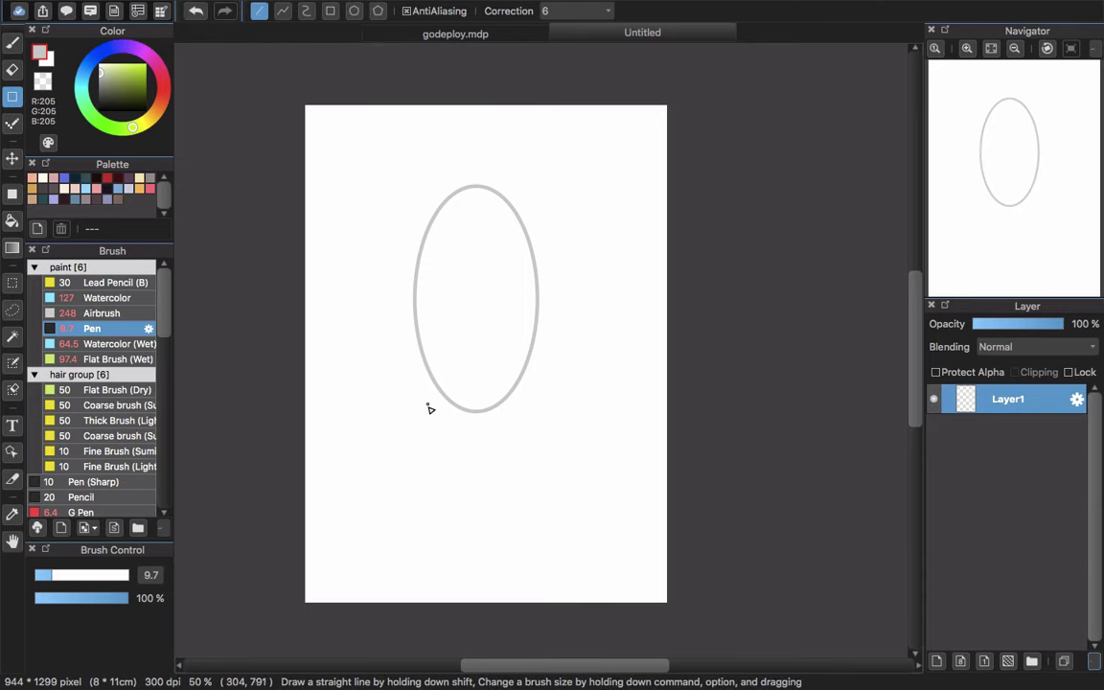
mouse_move(477, 382)
mouse_down()
mouse_move(435, 446)
mouse_move(515, 443)
mouse_up()
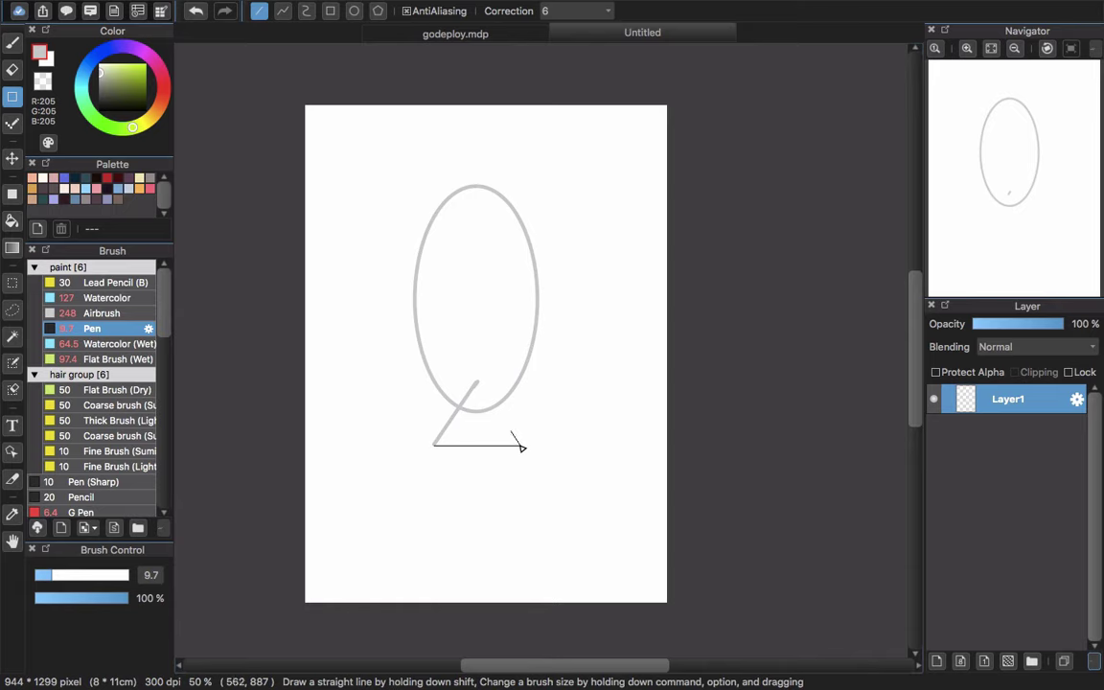
drag(518, 446, 480, 388)
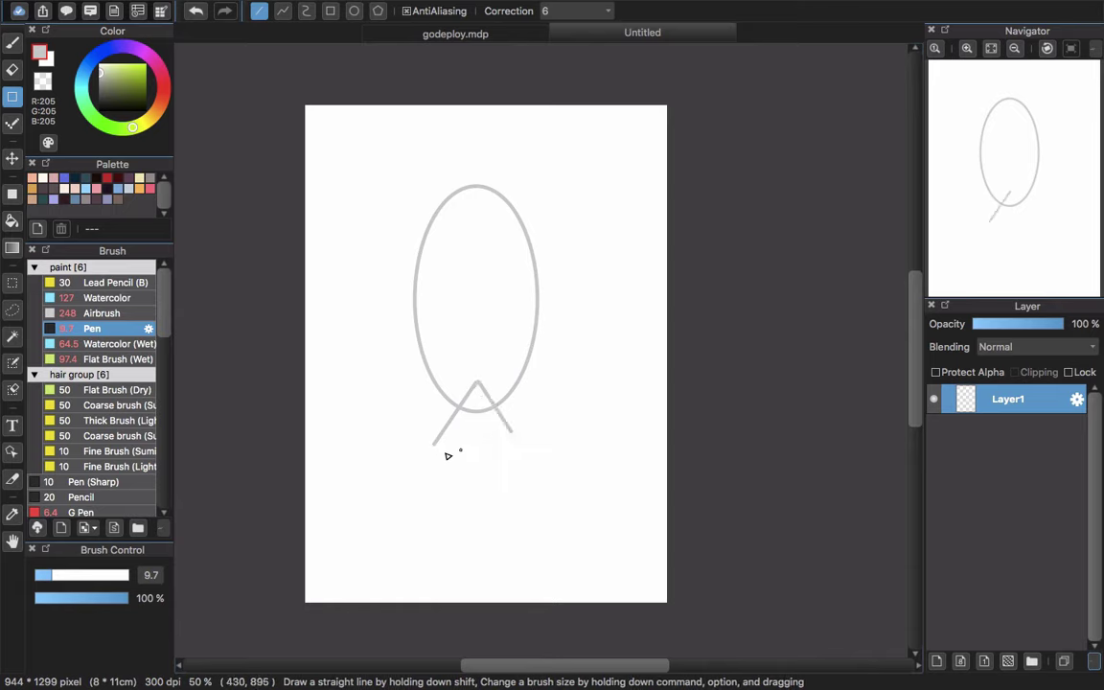
drag(436, 448, 523, 447)
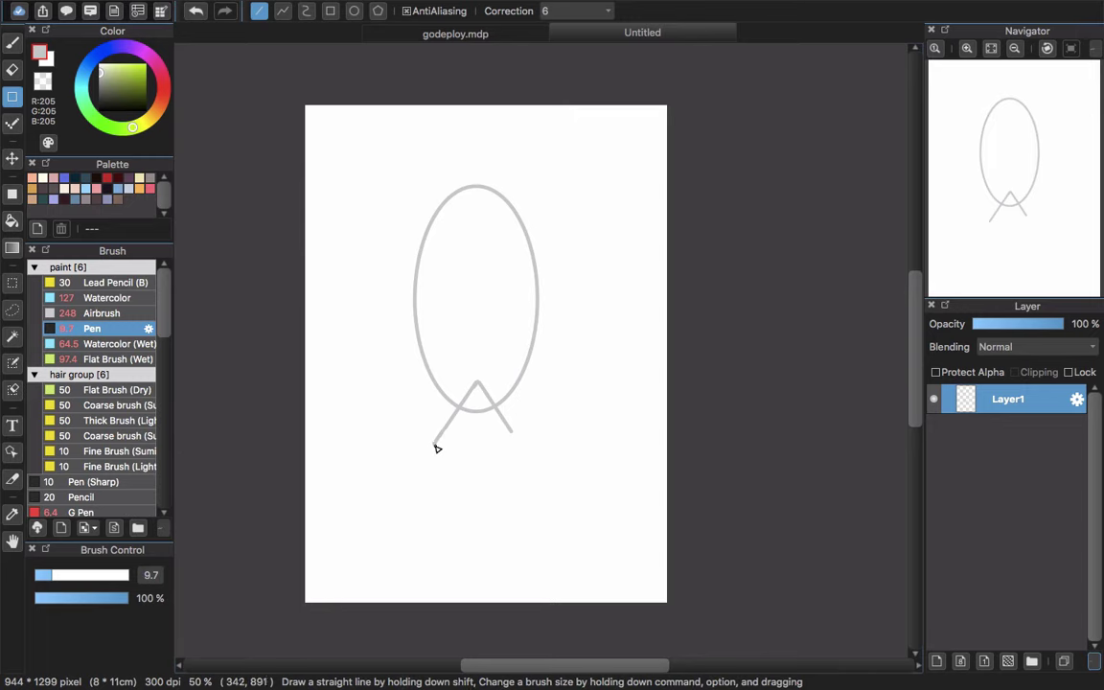
drag(436, 447, 521, 446)
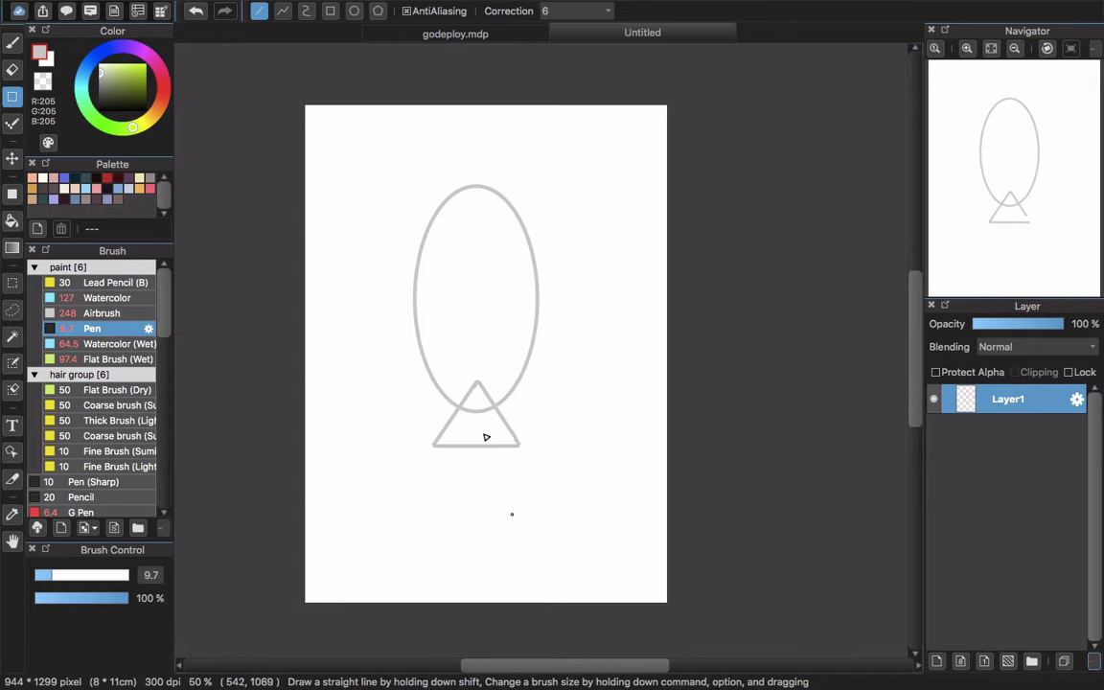
Fill the insides of the ellipse and the triangular base with the same grey
key(g)
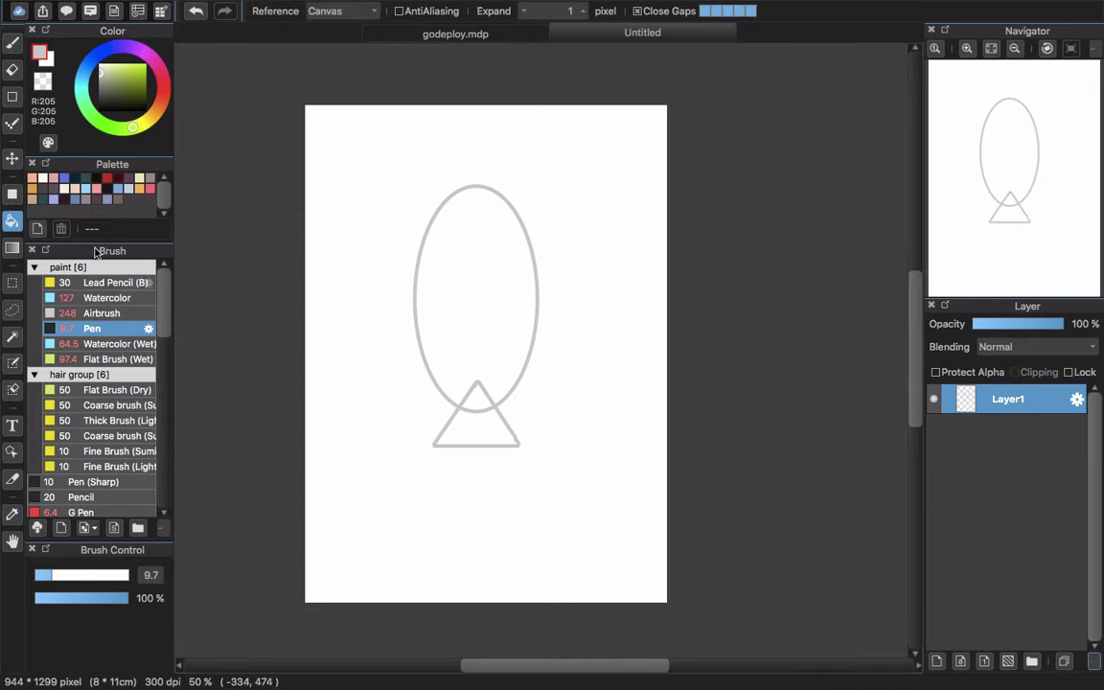
click(487, 366)
click(480, 395)
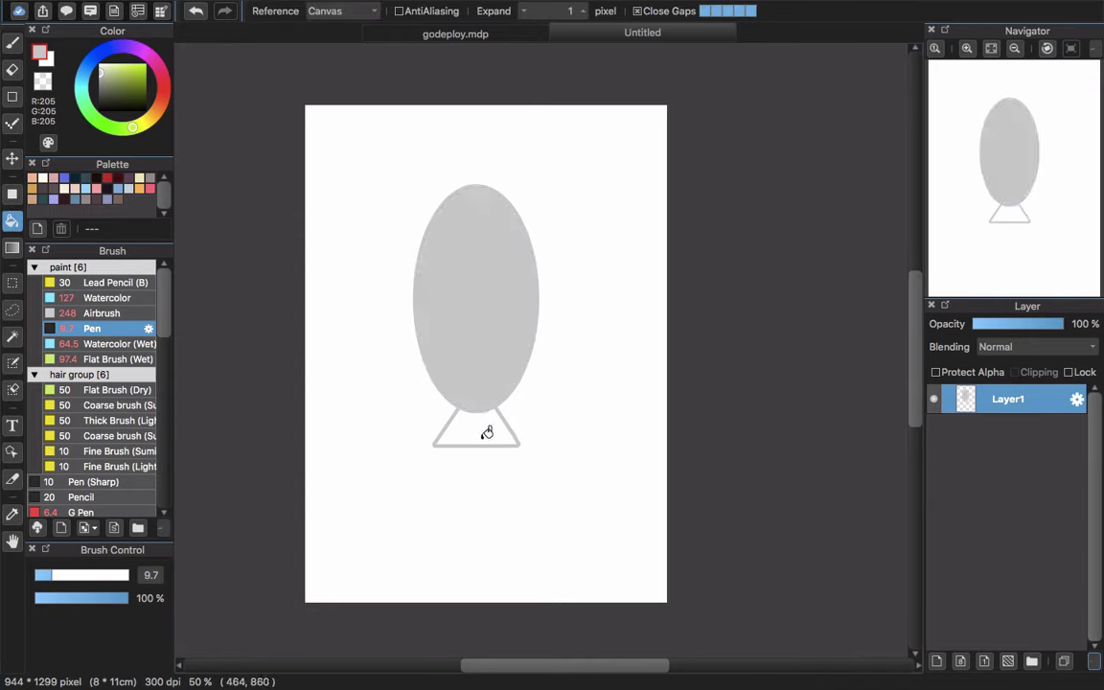
click(488, 424)
Draw a small outward-curving pen stroke on each side of the neck, joining the ellipse to the base
scroll(462, 422, up, 3)
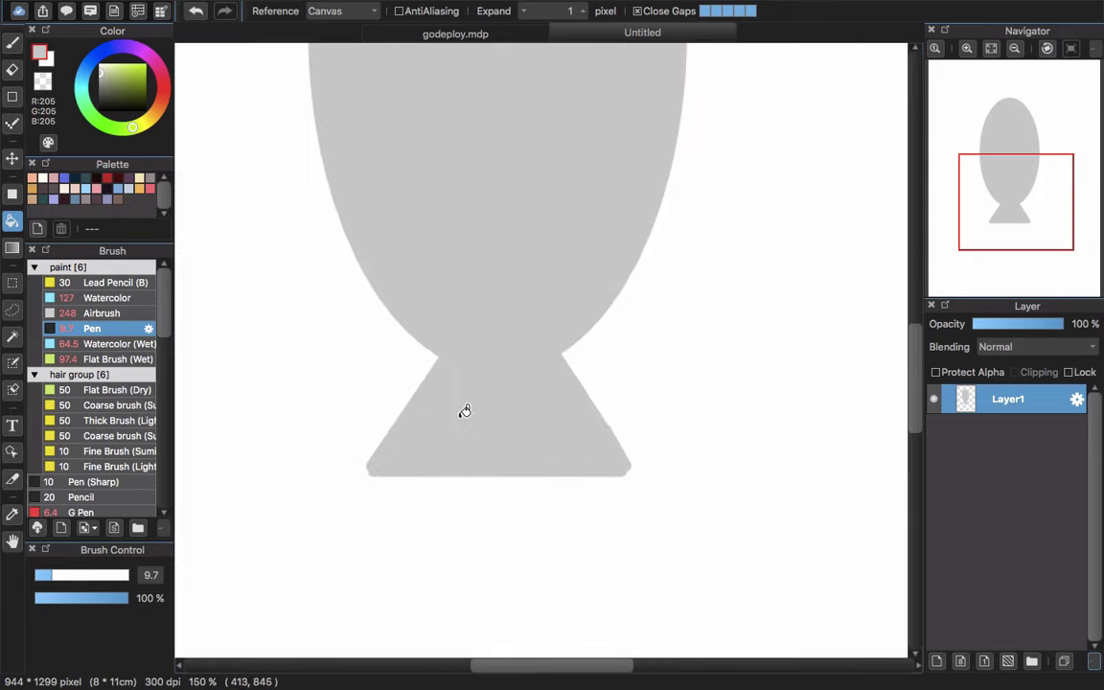
key(b)
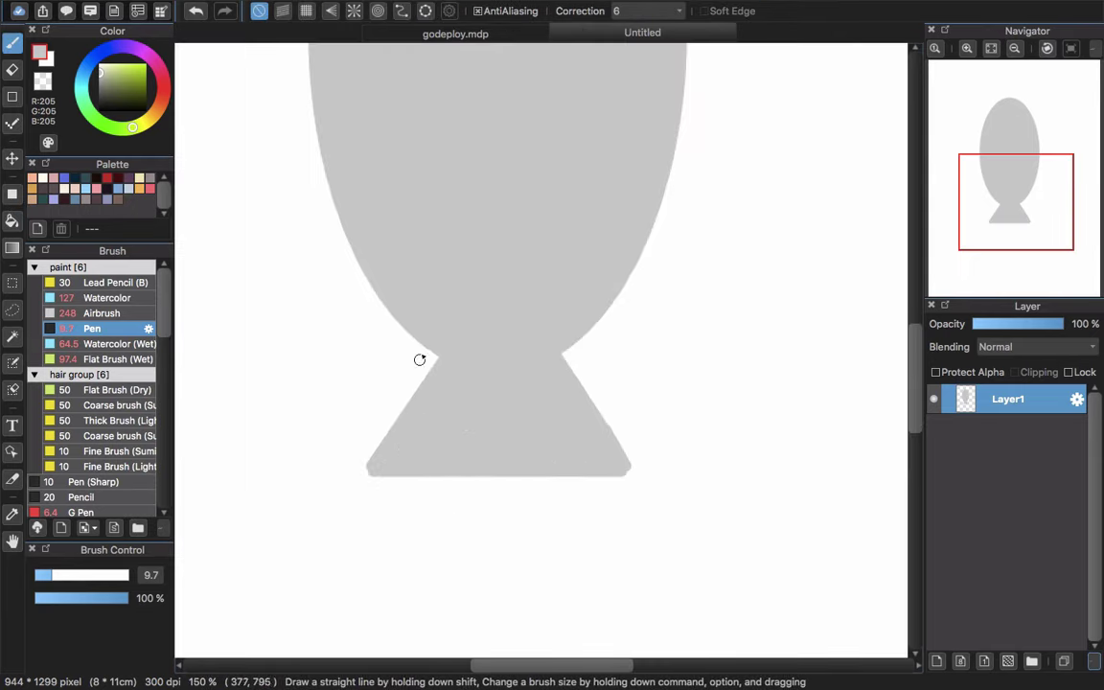
drag(412, 338, 423, 377)
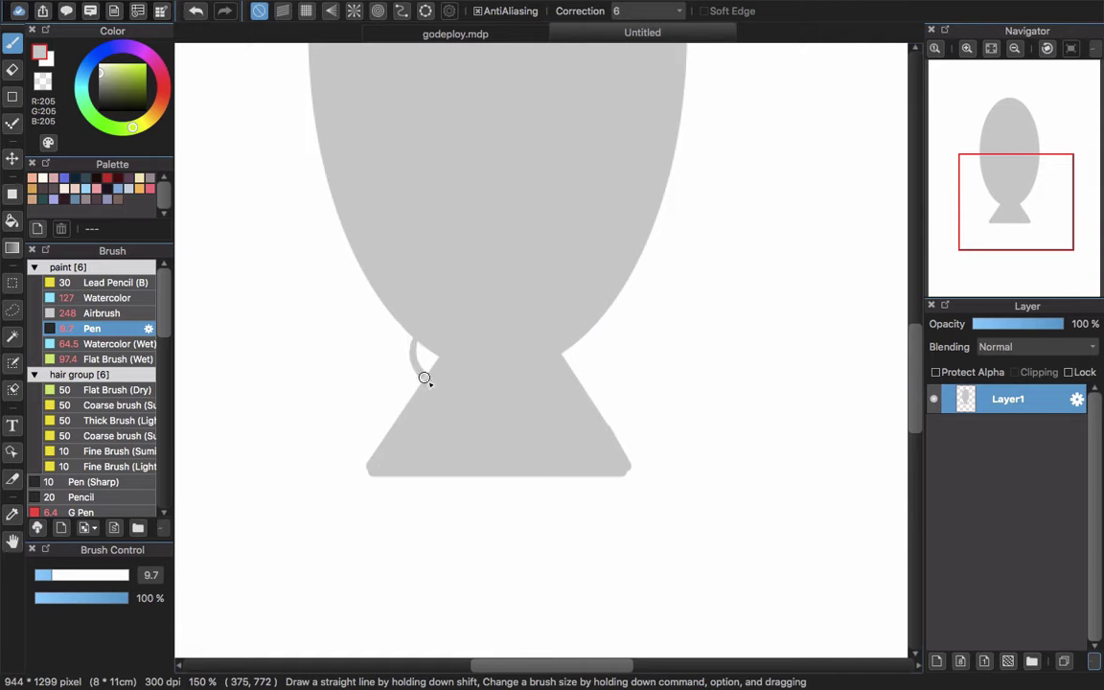
drag(578, 335, 582, 366)
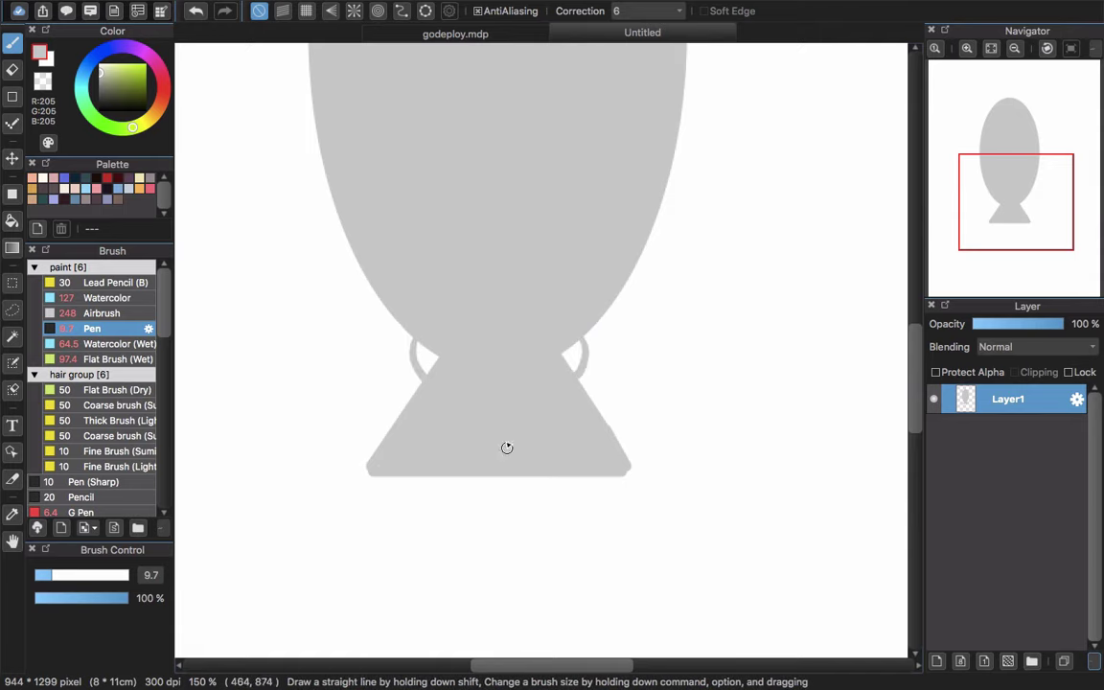
Draw a pen outline just outside each slanted side of the base, running from the neck to the lower corners
scroll(495, 396, down, 2)
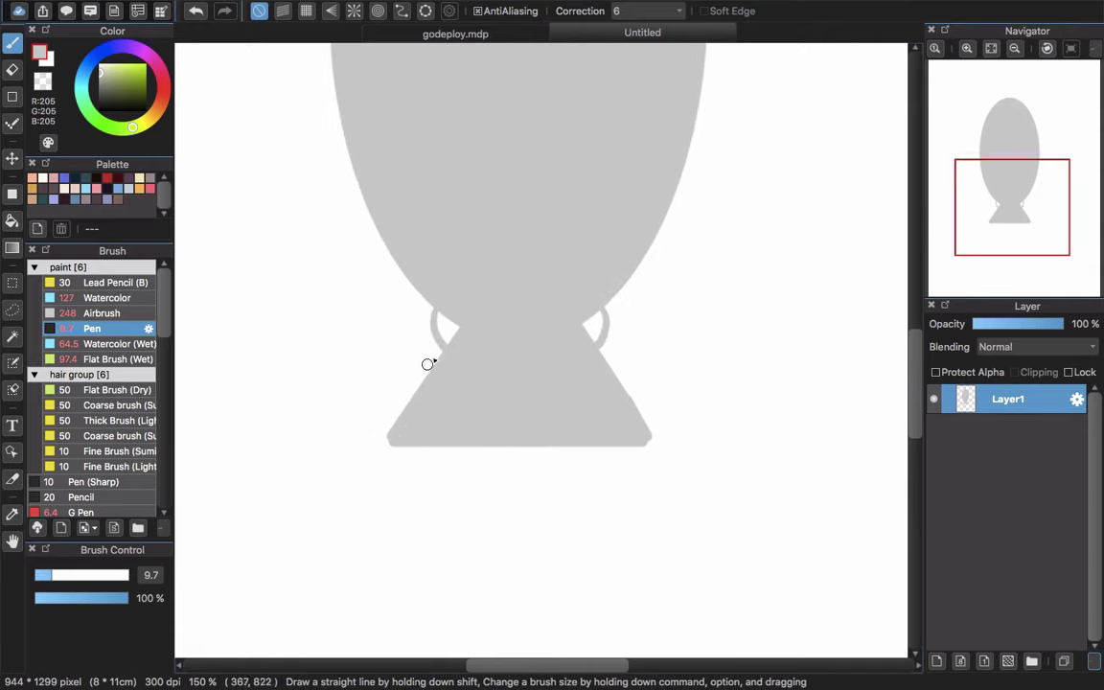
drag(439, 338, 408, 383)
key(super+z)
drag(439, 342, 390, 421)
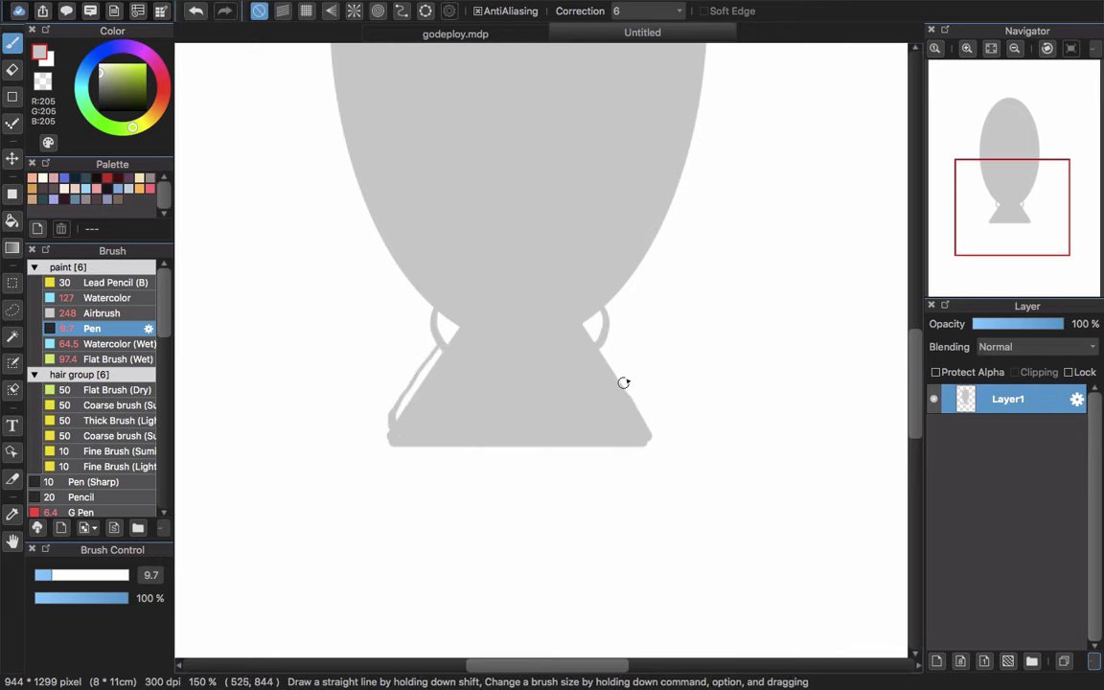
drag(607, 350, 651, 427)
key(super+z)
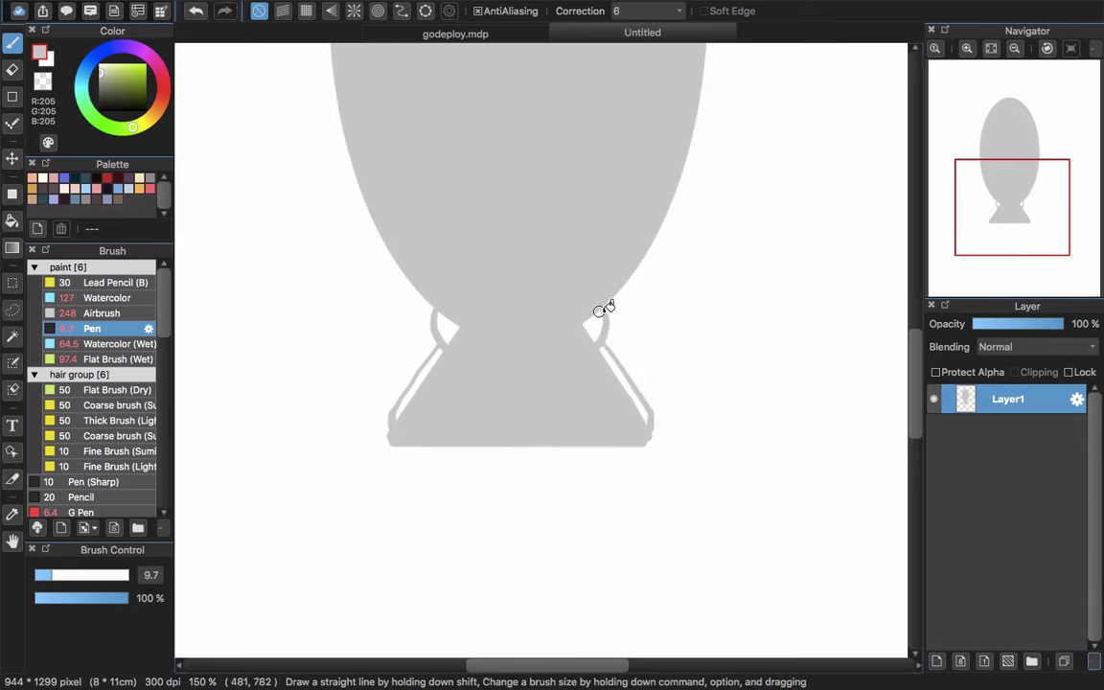
Bucket-fill the white gaps behind the new outlines at the neck and along both sides of the base
key(g)
click(450, 322)
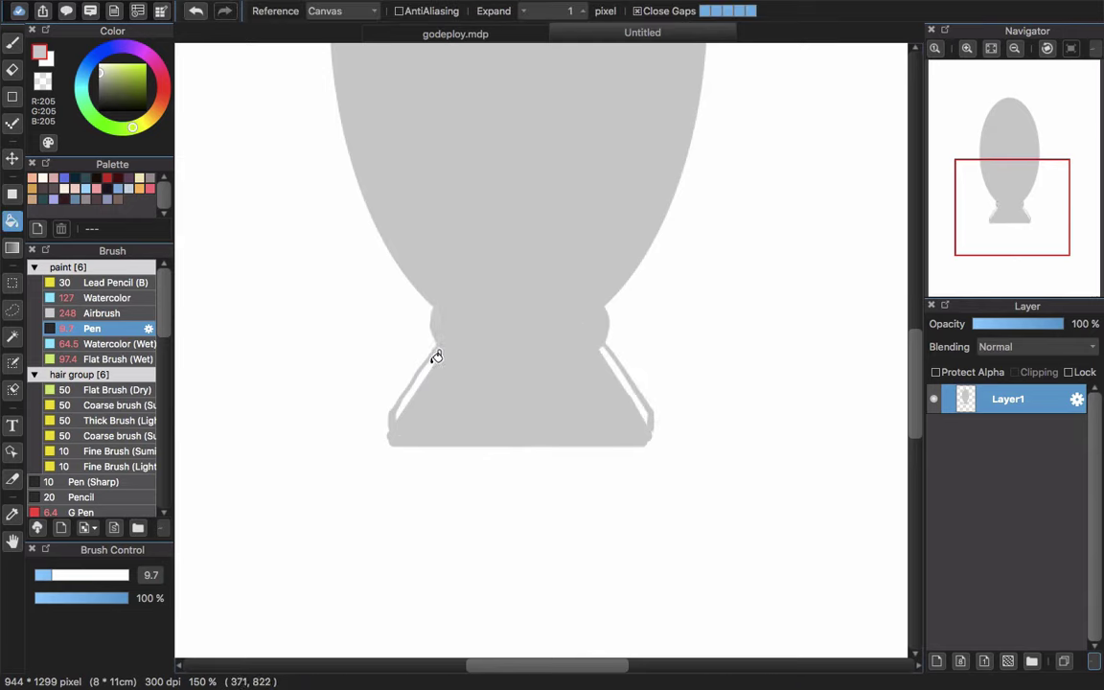
click(436, 360)
click(641, 397)
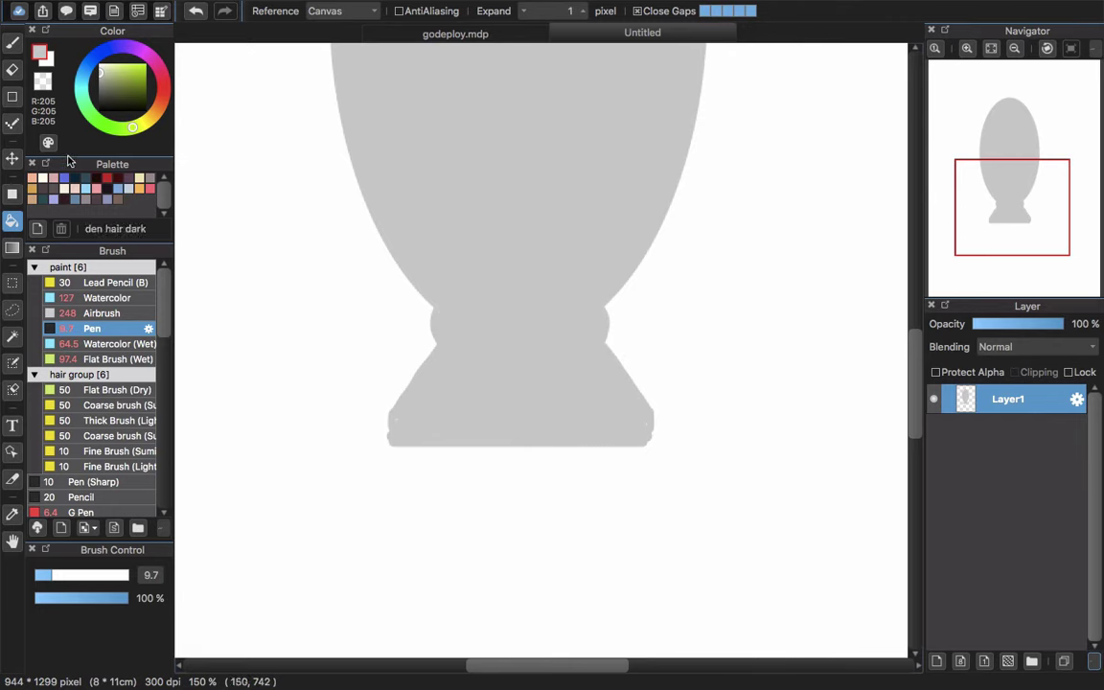
Erase the rounded lower edge of the base in a straight line with the pen at size 18 in transparent colour
key(b)
click(47, 144)
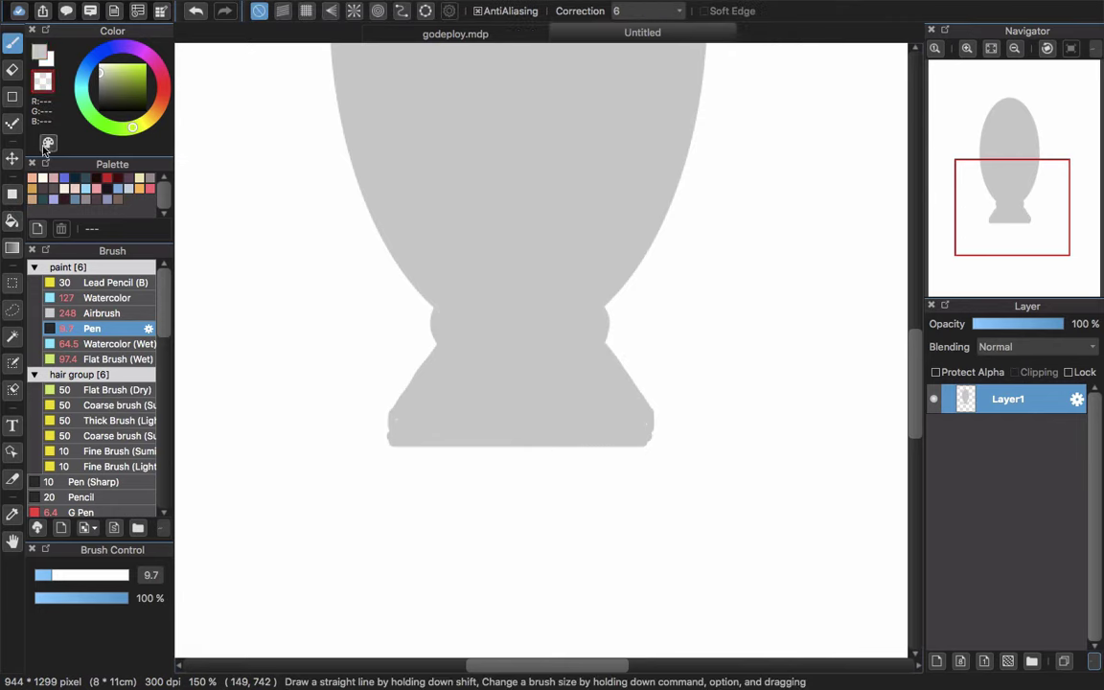
drag(381, 443, 391, 457)
click(383, 446)
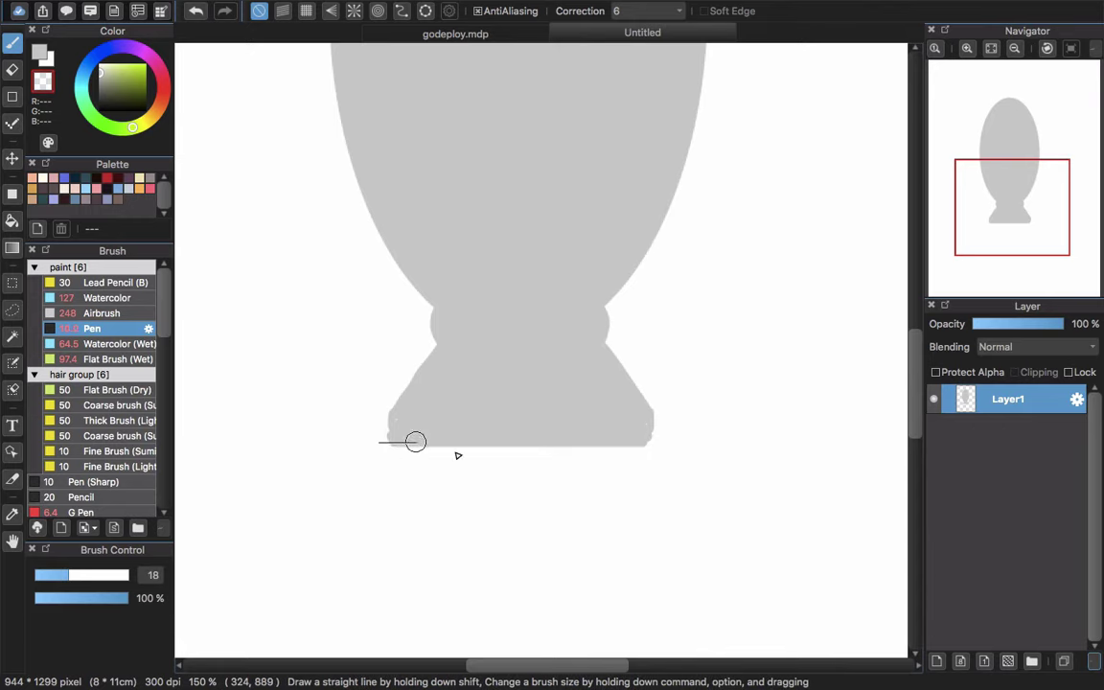
shift+click(660, 444)
Select the lower neck and base with a rectangle, move them slightly up into the ellipse, and clear the selection
scroll(480, 460, up, 2)
scroll(537, 402, down, 3)
scroll(591, 388, up, 3)
scroll(482, 260, up, 4)
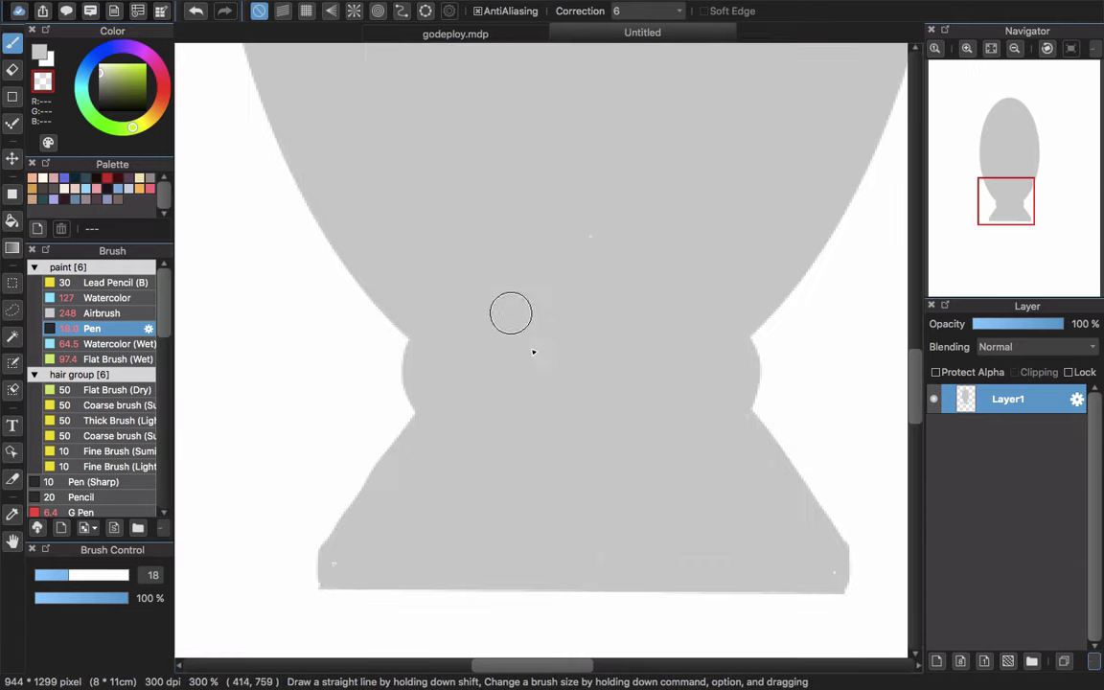
key(m)
drag(256, 371, 906, 636)
key(v)
drag(707, 503, 707, 465)
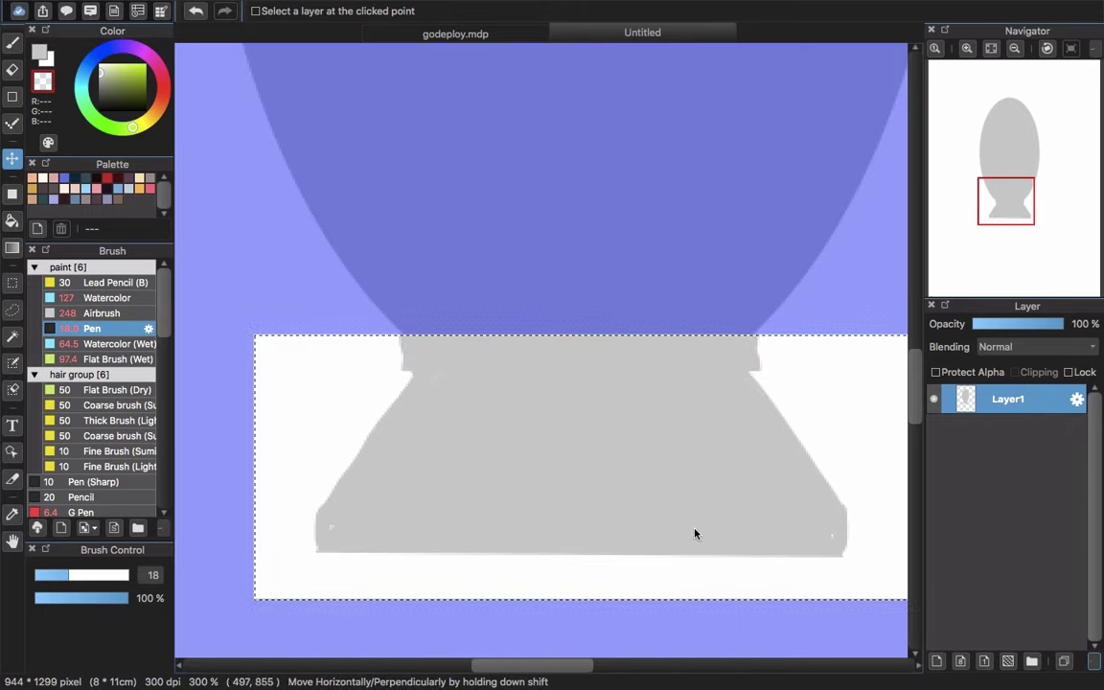
key(ctrl+d)
Repaint the left side of the neck and base in grey with the pen to smooth the stepped edge
key(b)
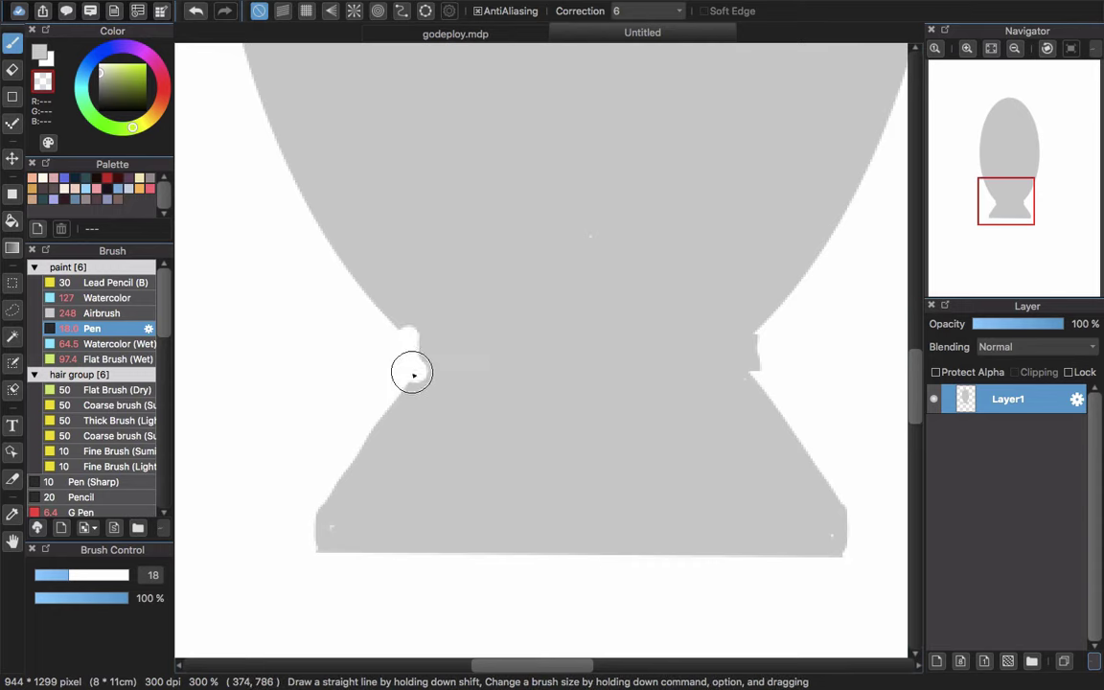
key(super+z)
click(40, 55)
drag(411, 336, 408, 367)
drag(410, 341, 411, 374)
drag(323, 511, 401, 404)
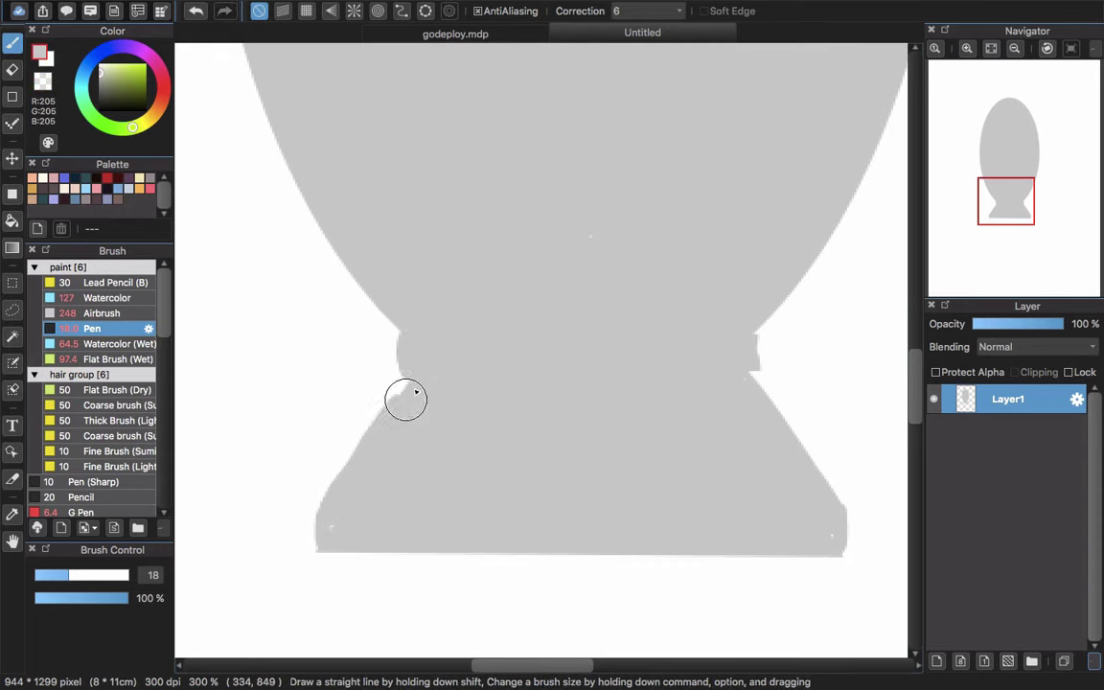
Smooth the right side of the neck and base with grey pen strokes and cover the white specks near the lower corners
mouse_move(746, 340)
mouse_down()
mouse_move(754, 387)
mouse_move(808, 454)
mouse_move(830, 513)
mouse_up()
key(super+z)
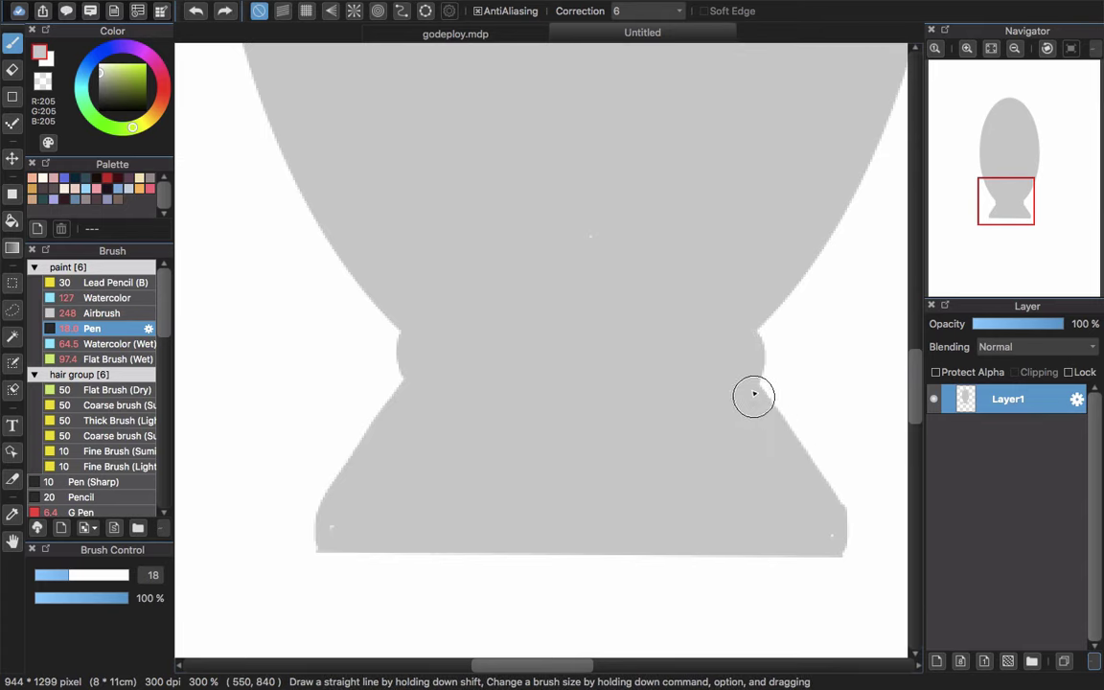
mouse_move(754, 394)
mouse_down()
mouse_move(820, 491)
mouse_move(837, 537)
mouse_up()
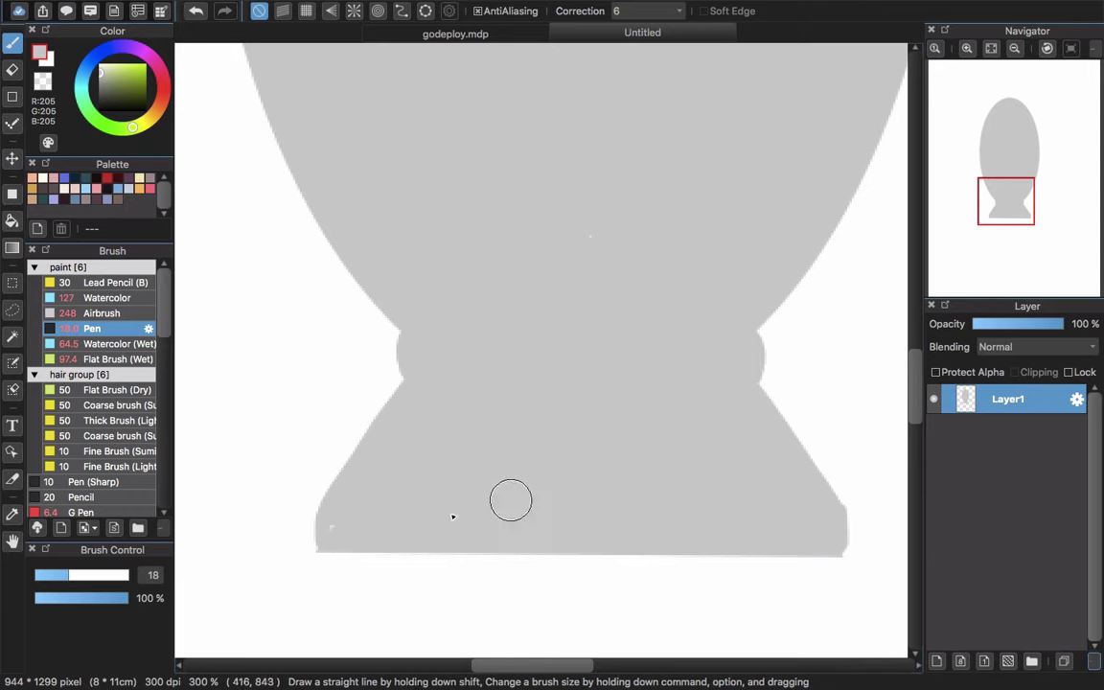
click(337, 525)
scroll(635, 432, down, 6)
scroll(649, 387, up, 1)
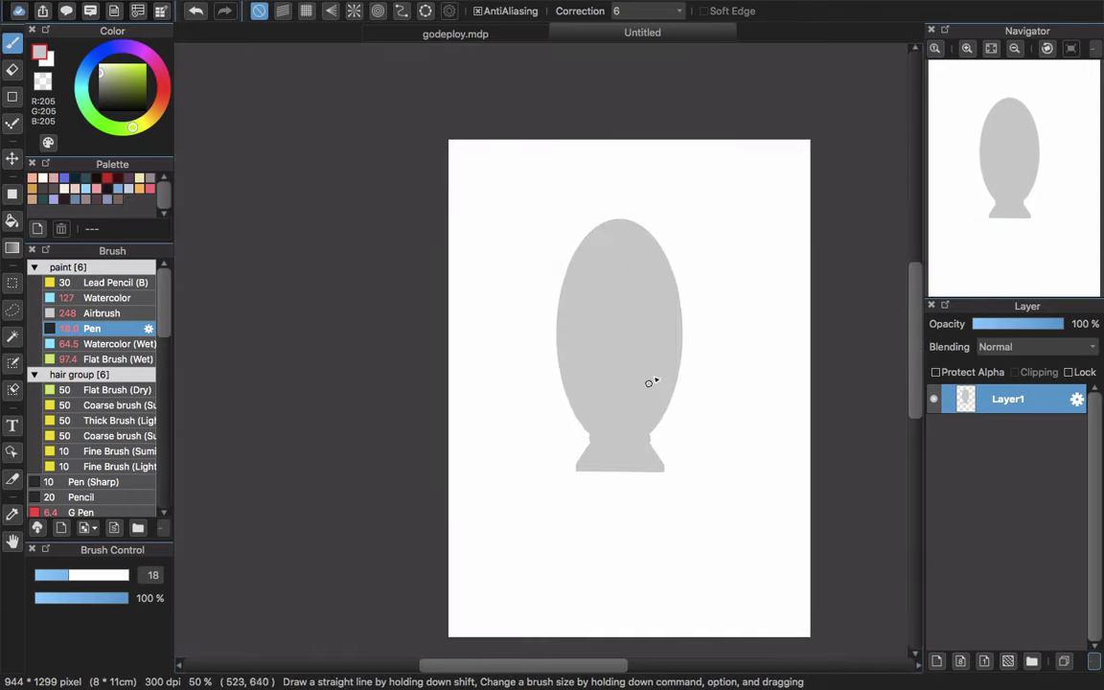
scroll(604, 345, right, 3)
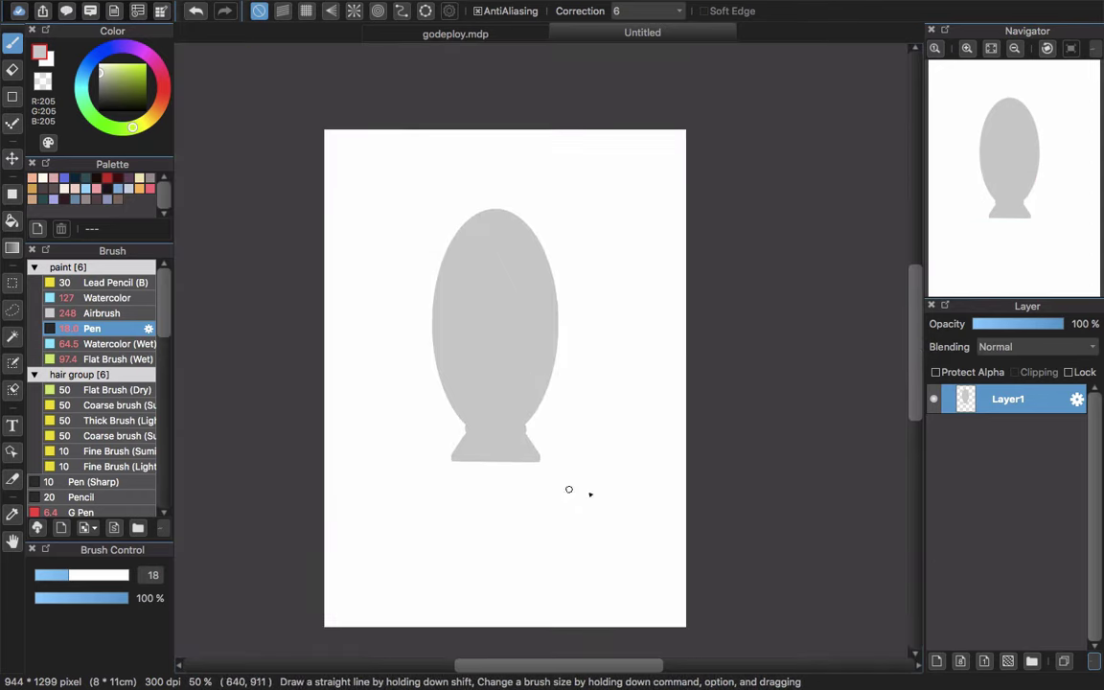
key(super+t)
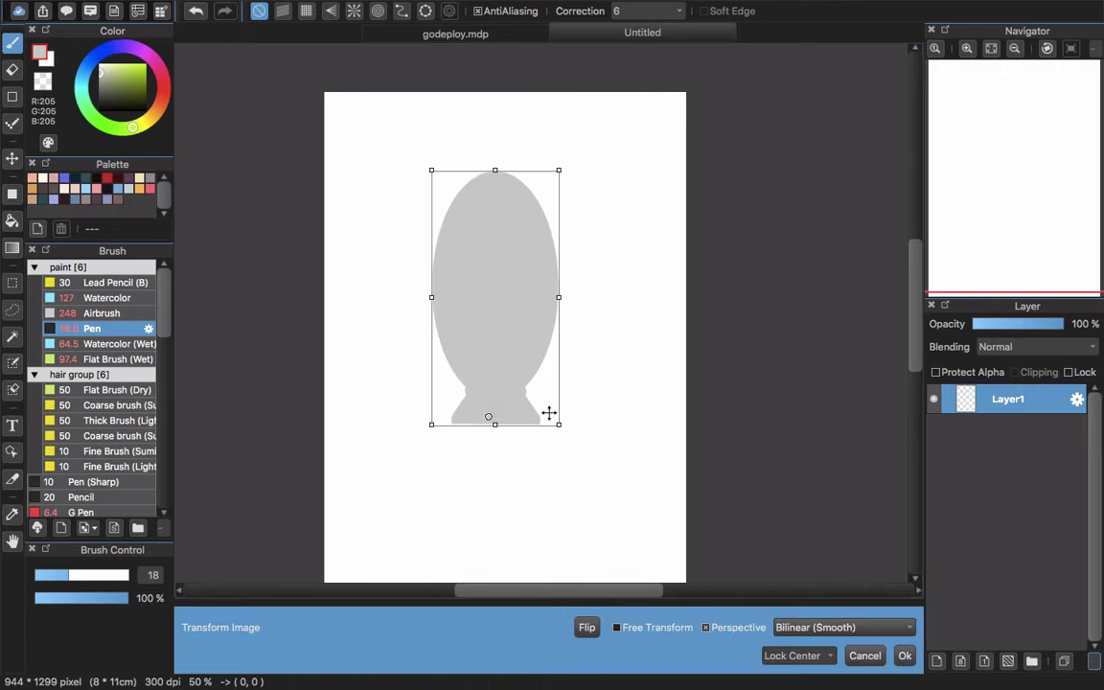
key(Return)
key(v)
drag(498, 398, 496, 399)
key(super+z)
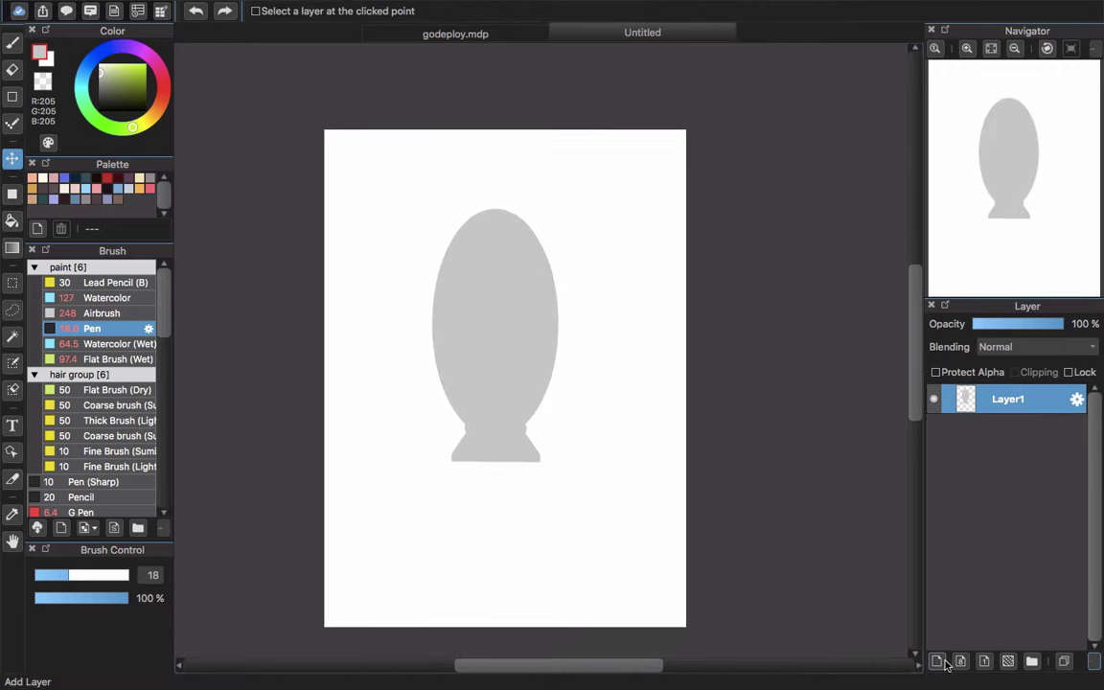
Add a clipping layer above the grey shape, naming the shape's layer .BASE and the new layer BLEND
click(944, 663)
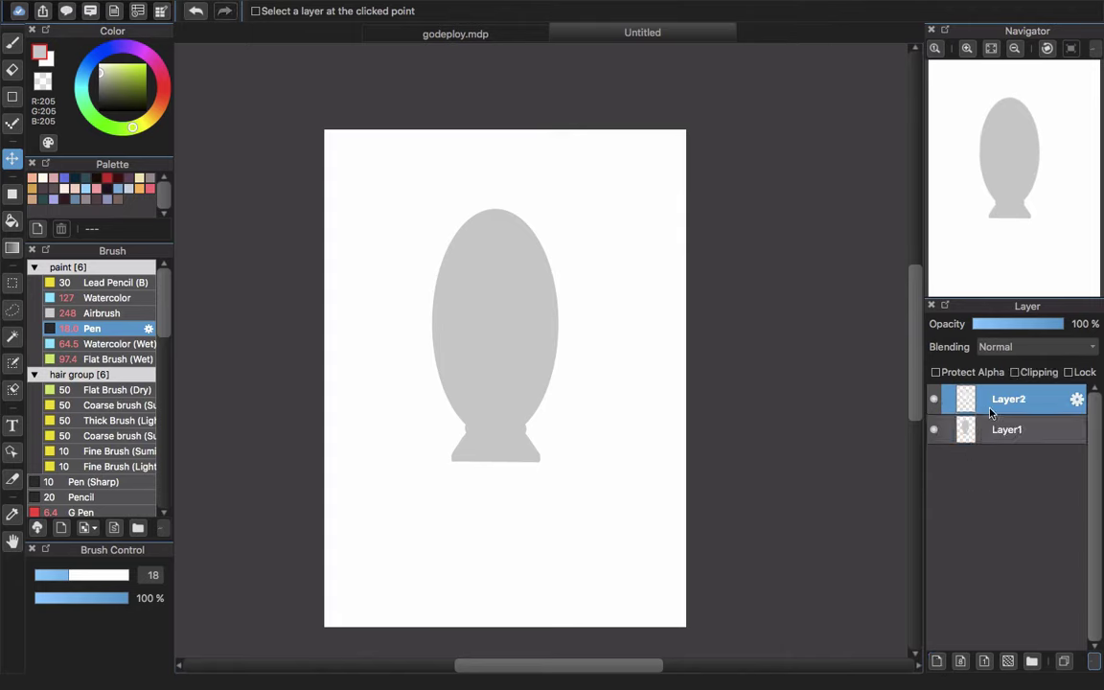
click(1033, 375)
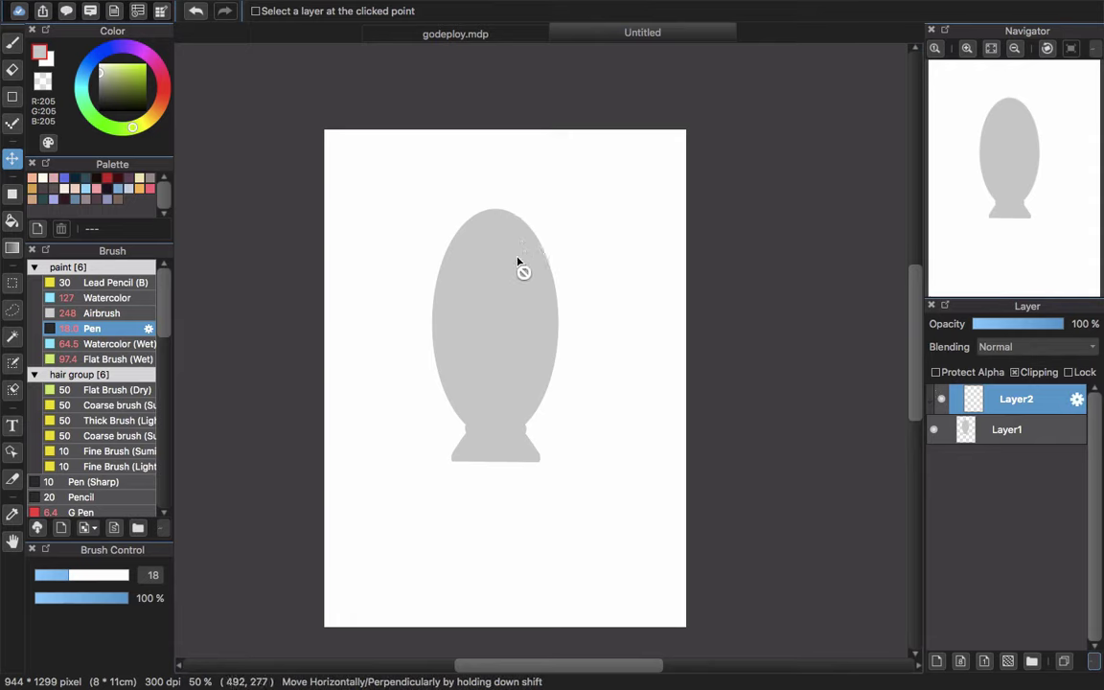
click(1016, 439)
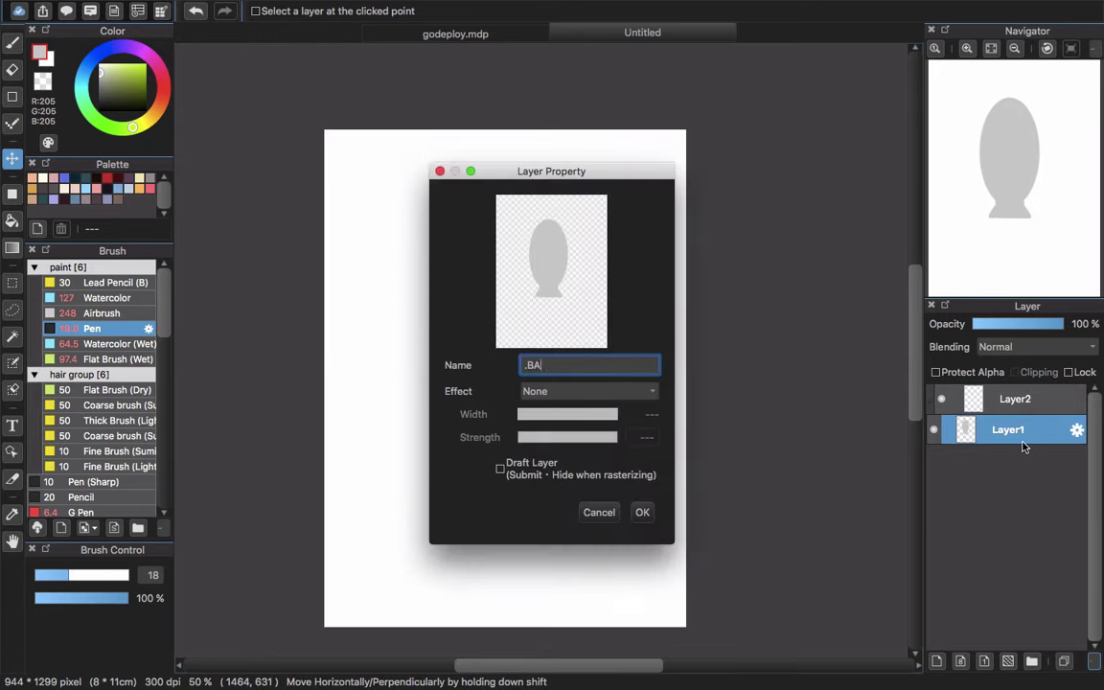
key(Return)
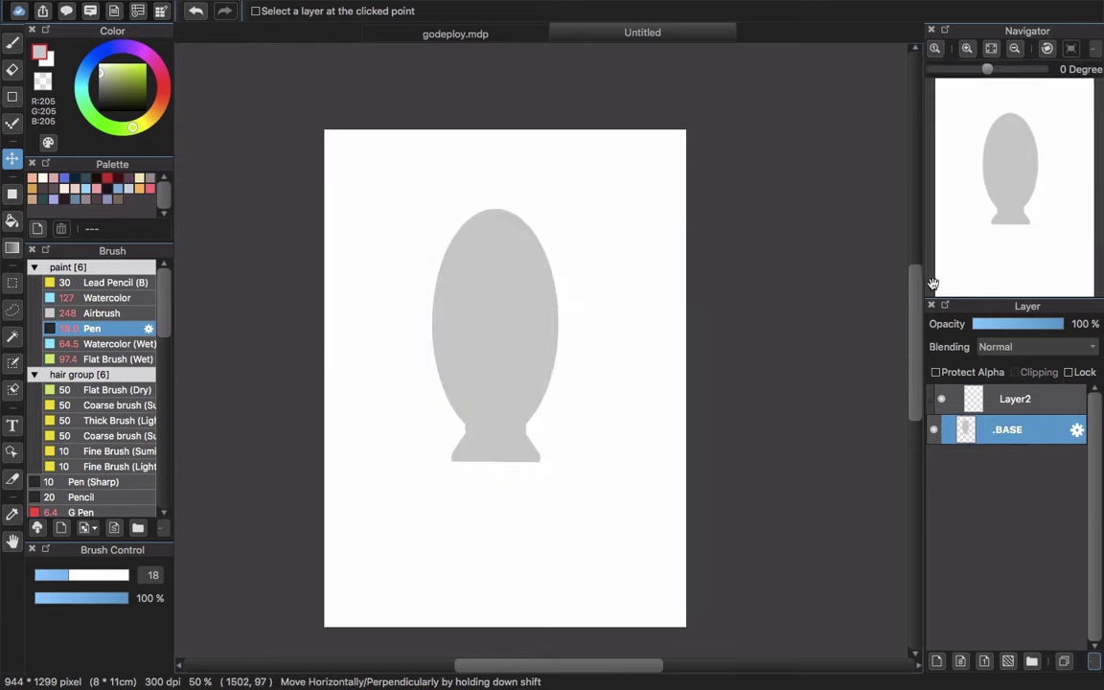
double_click(1022, 410)
mouse_move(904, 7)
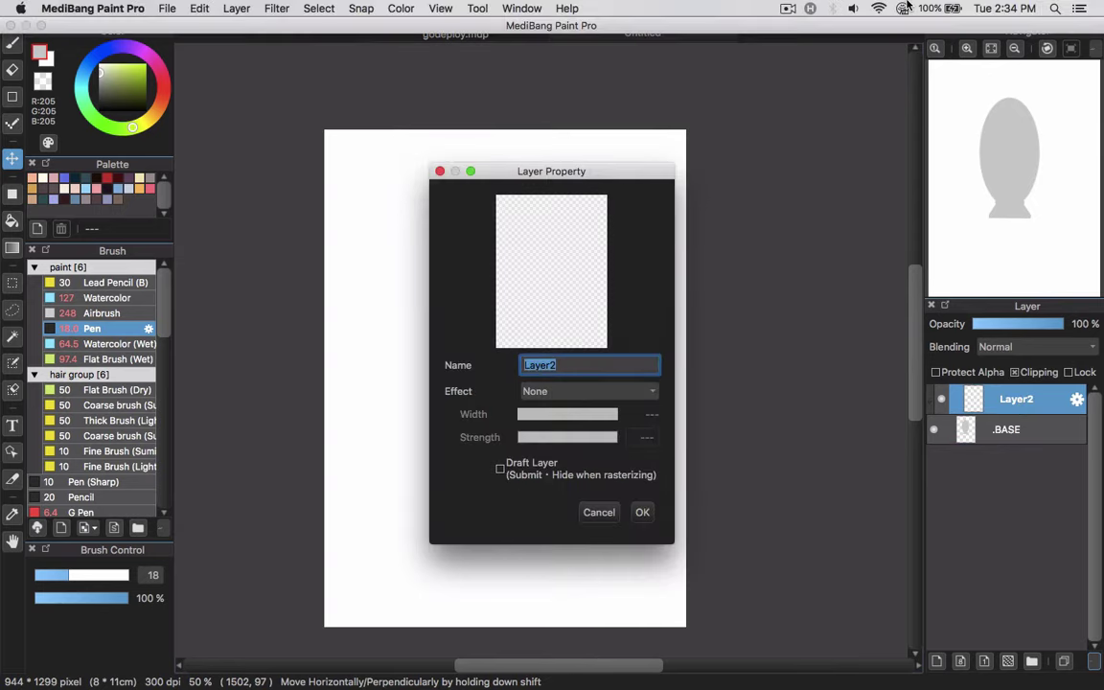
text(BLEND)
key(Return)
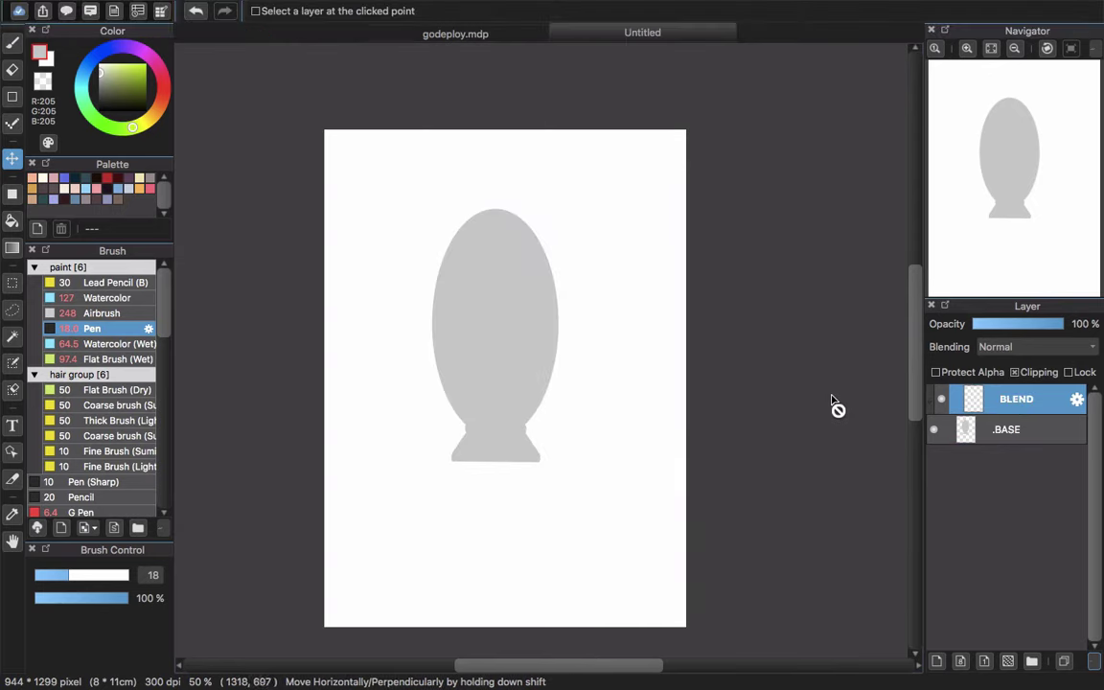
Try shading the left half of the shape with the Airbrush at size 248 in olive R96 G105 B72
click(117, 315)
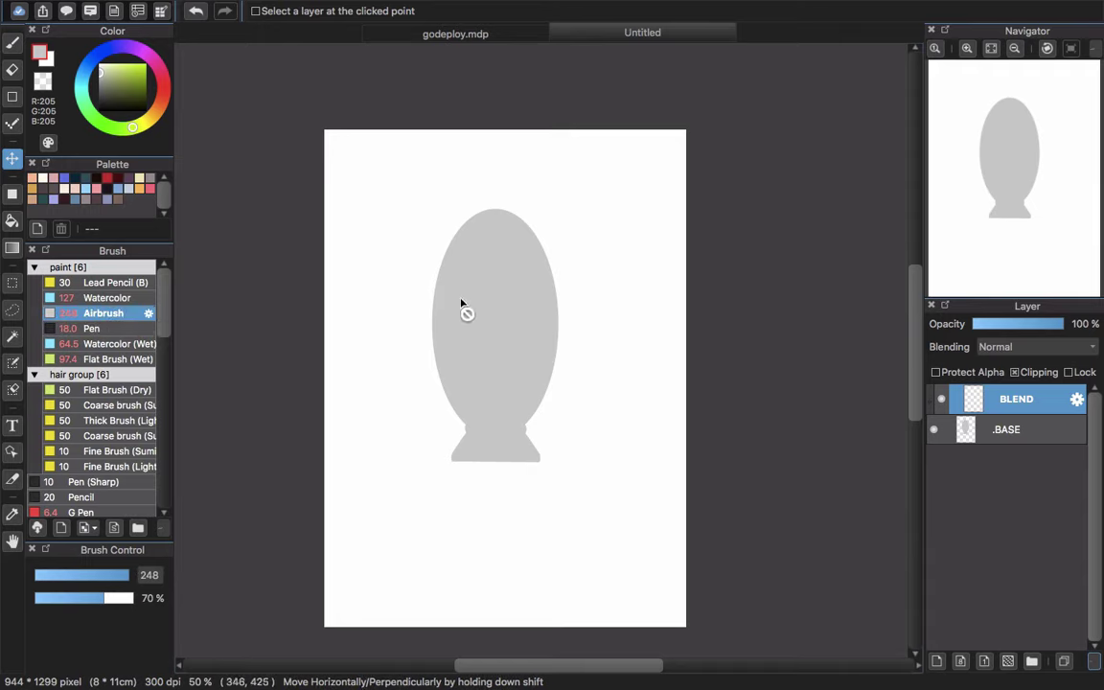
key(b)
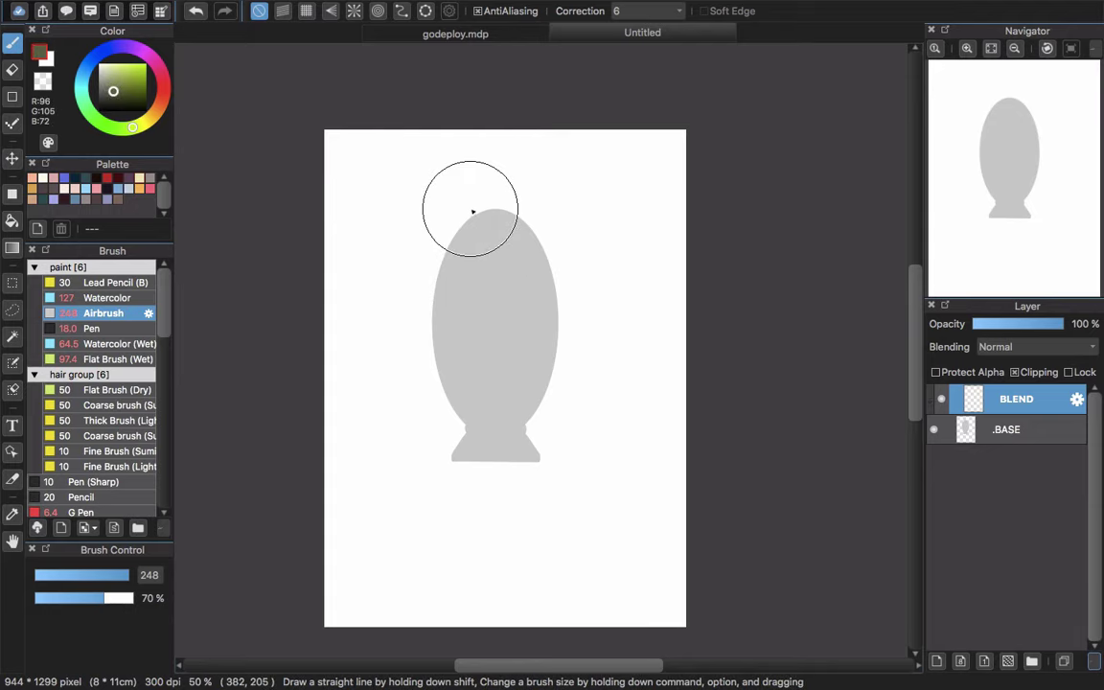
mouse_move(474, 207)
mouse_down()
mouse_move(458, 320)
mouse_move(494, 436)
mouse_move(461, 345)
mouse_up()
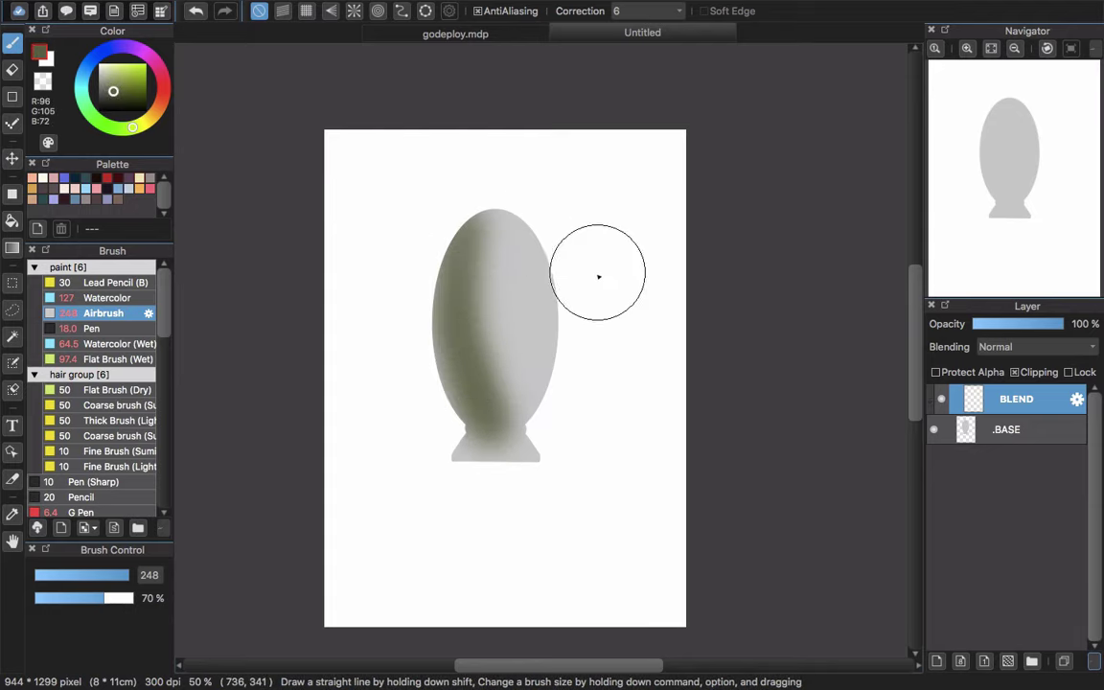
mouse_move(530, 235)
mouse_down()
mouse_move(456, 320)
mouse_move(444, 221)
mouse_move(492, 381)
mouse_move(508, 239)
mouse_up()
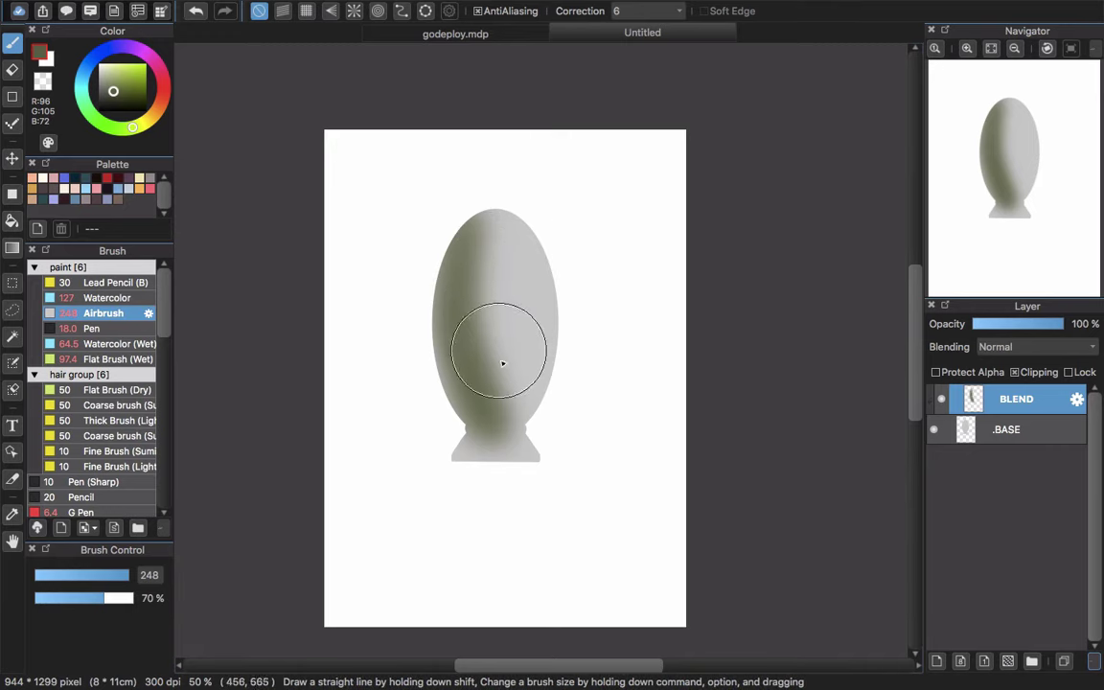
mouse_move(498, 338)
mouse_down()
mouse_move(505, 202)
mouse_move(501, 345)
mouse_move(463, 300)
mouse_move(443, 365)
mouse_up()
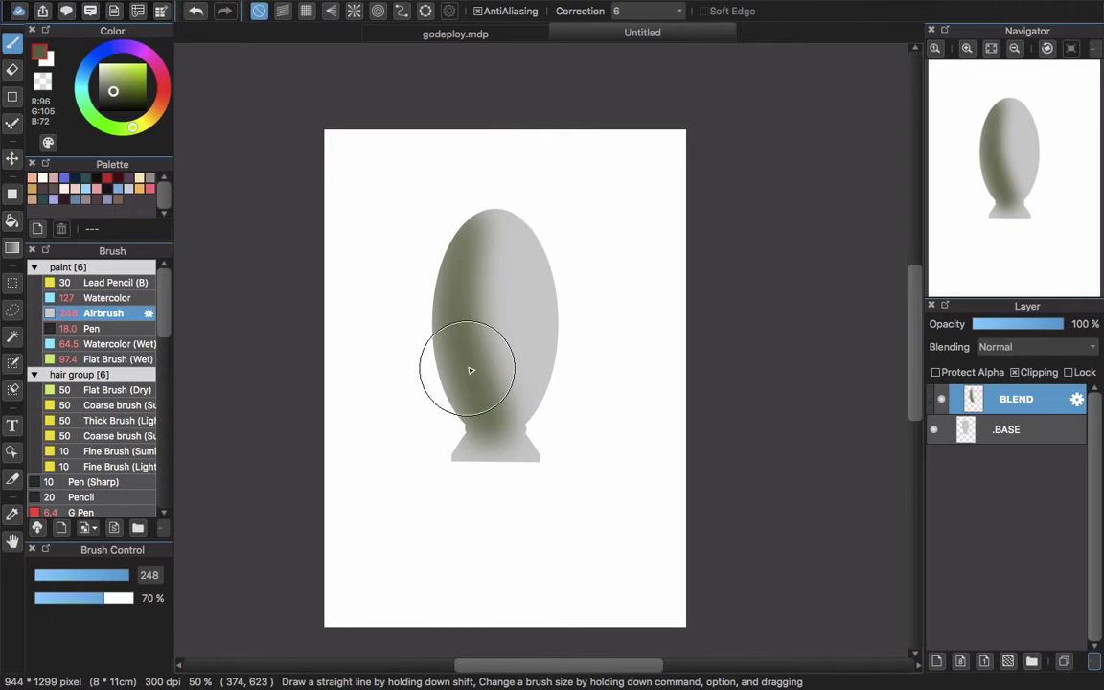
key(super+z)
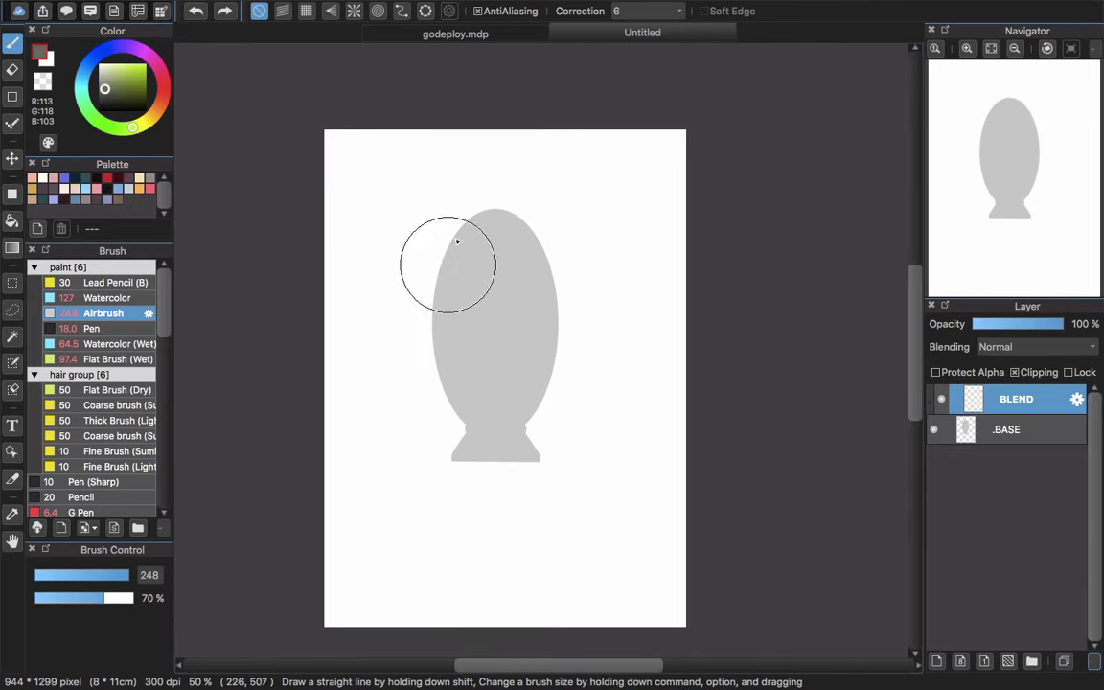
Airbrush soft shading down the left side of the body and over the base in grey R113 G118 B103 at size 248
mouse_move(466, 216)
mouse_down()
mouse_move(463, 395)
mouse_move(495, 190)
mouse_move(475, 337)
mouse_move(488, 348)
mouse_move(496, 423)
mouse_move(431, 165)
mouse_move(479, 219)
mouse_up()
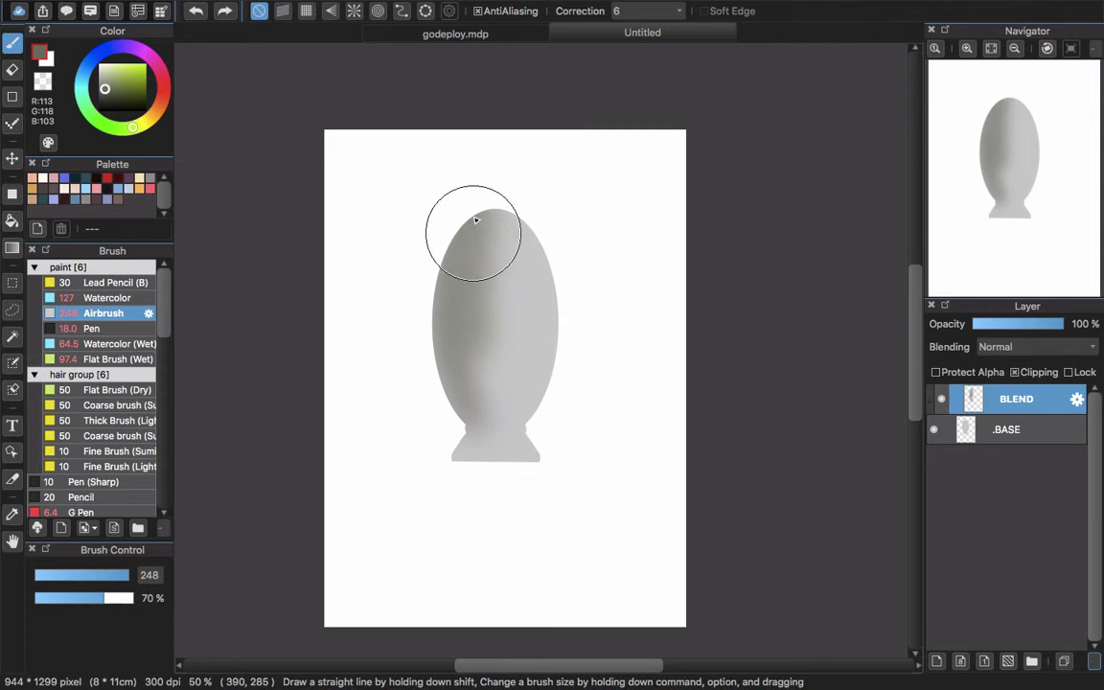
mouse_move(484, 223)
mouse_down()
mouse_move(466, 259)
mouse_move(461, 339)
mouse_move(490, 422)
mouse_move(482, 369)
mouse_move(468, 339)
mouse_move(473, 464)
mouse_move(477, 432)
mouse_move(464, 464)
mouse_move(485, 438)
mouse_move(469, 458)
mouse_move(499, 484)
mouse_up()
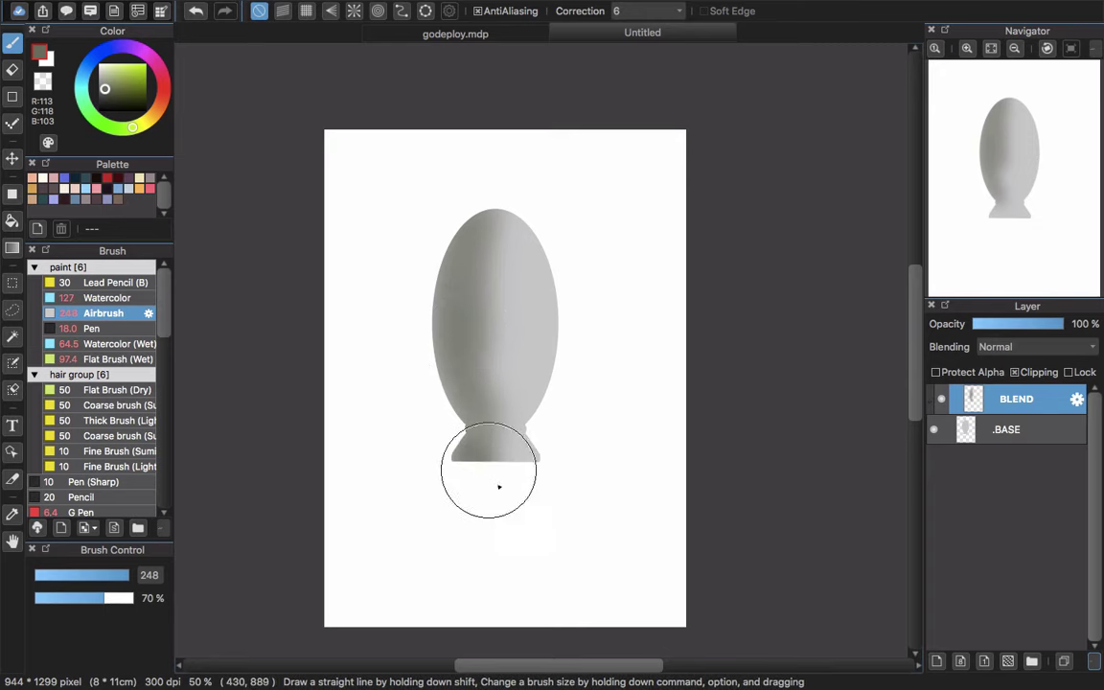
drag(461, 323, 456, 229)
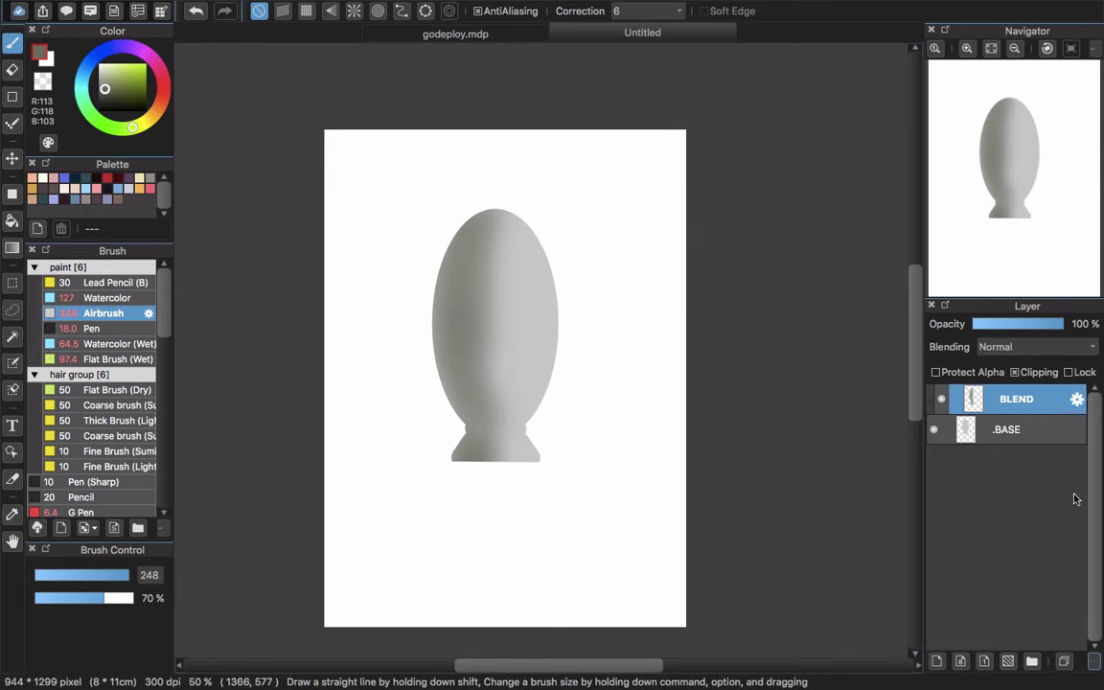
Add an unclipped layer and sketch a sun, a small sphere, a flame and light-direction arrows around the rocket with the pen at size 18
click(961, 660)
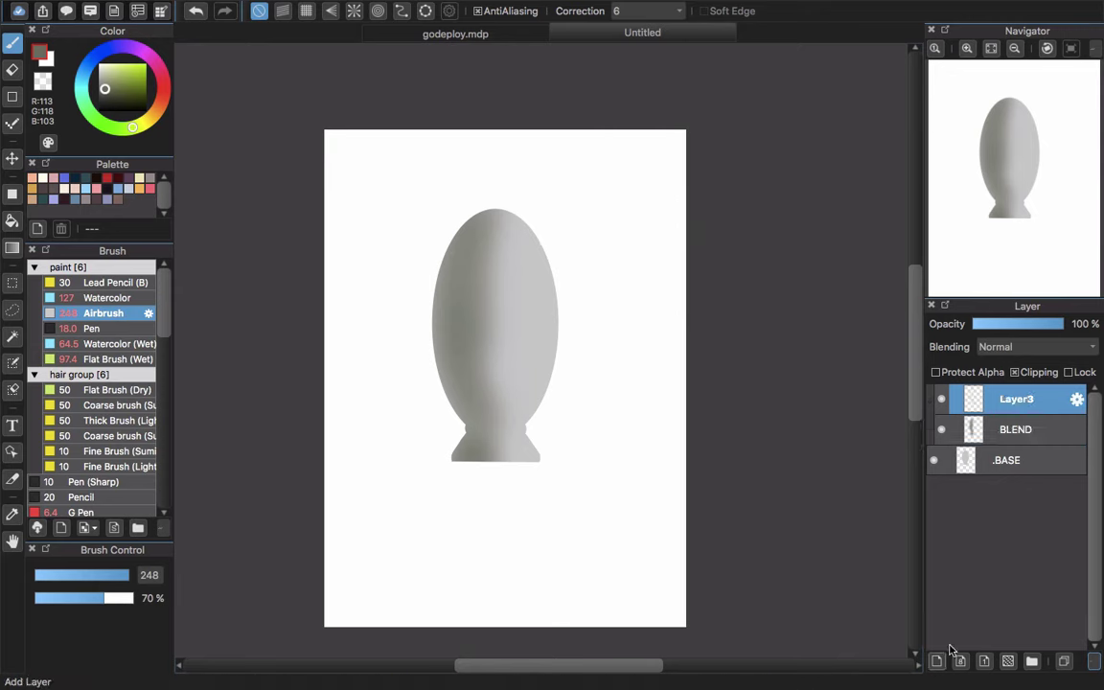
click(1035, 374)
click(96, 328)
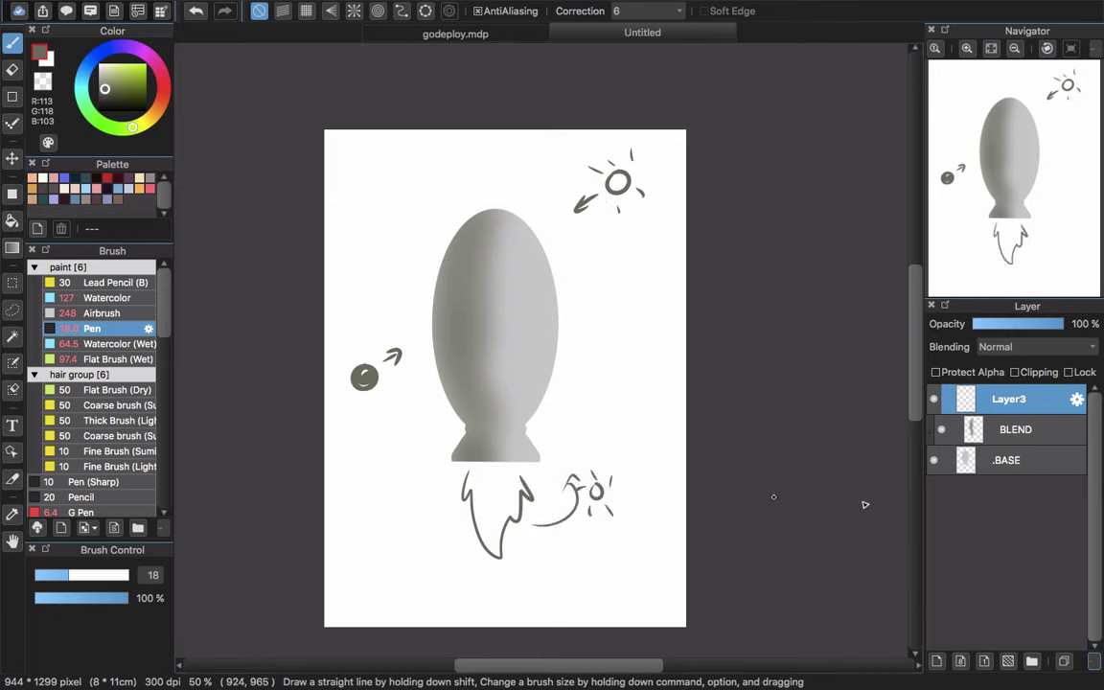
On the BLEND layer, airbrush grey shadow over the lower body and neck, reducing the brush size as the area narrows
click(1023, 439)
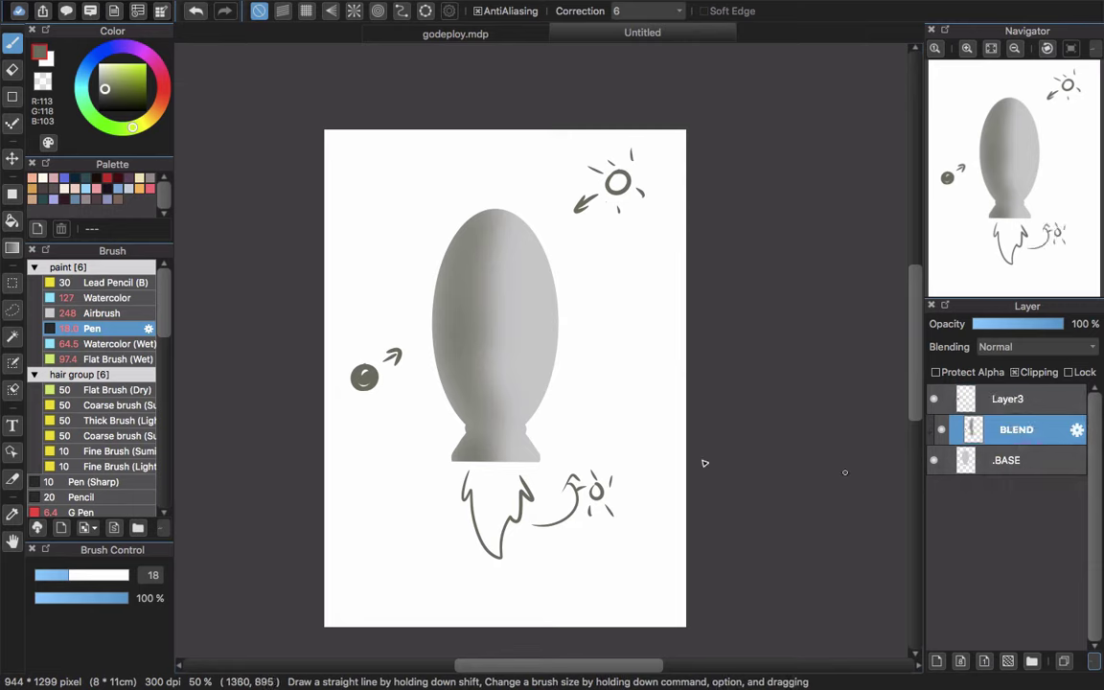
click(103, 314)
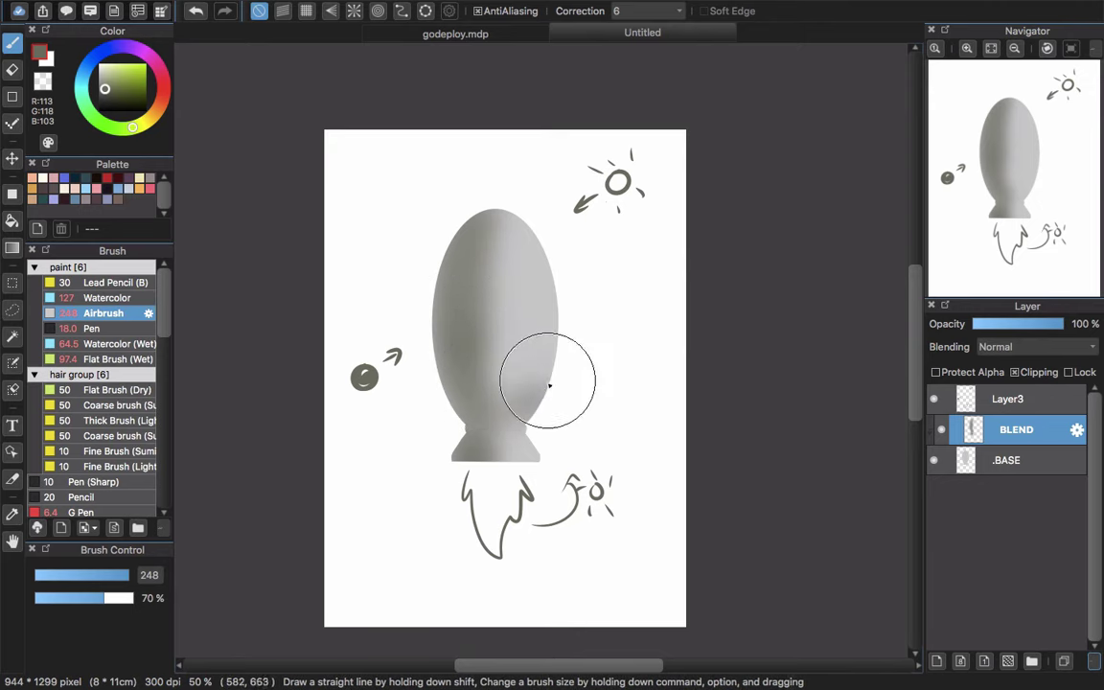
mouse_move(543, 398)
mouse_down()
mouse_move(493, 406)
mouse_move(456, 260)
mouse_move(461, 316)
mouse_move(528, 400)
mouse_move(505, 407)
mouse_move(502, 436)
mouse_up()
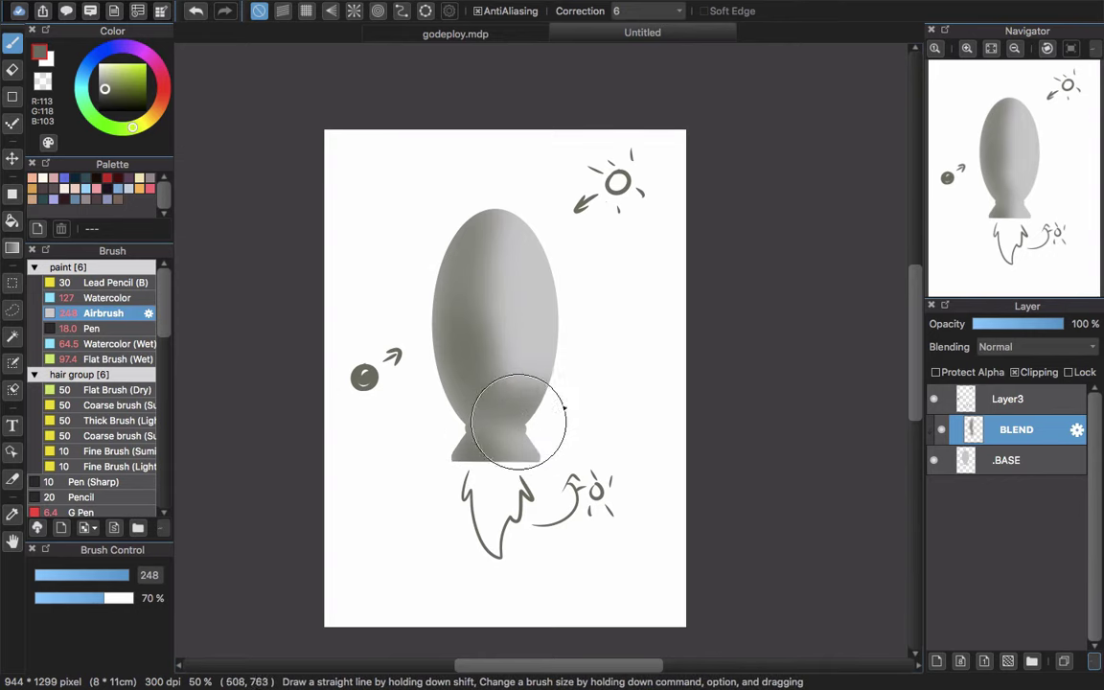
key(bracketleft)
drag(518, 422, 494, 411)
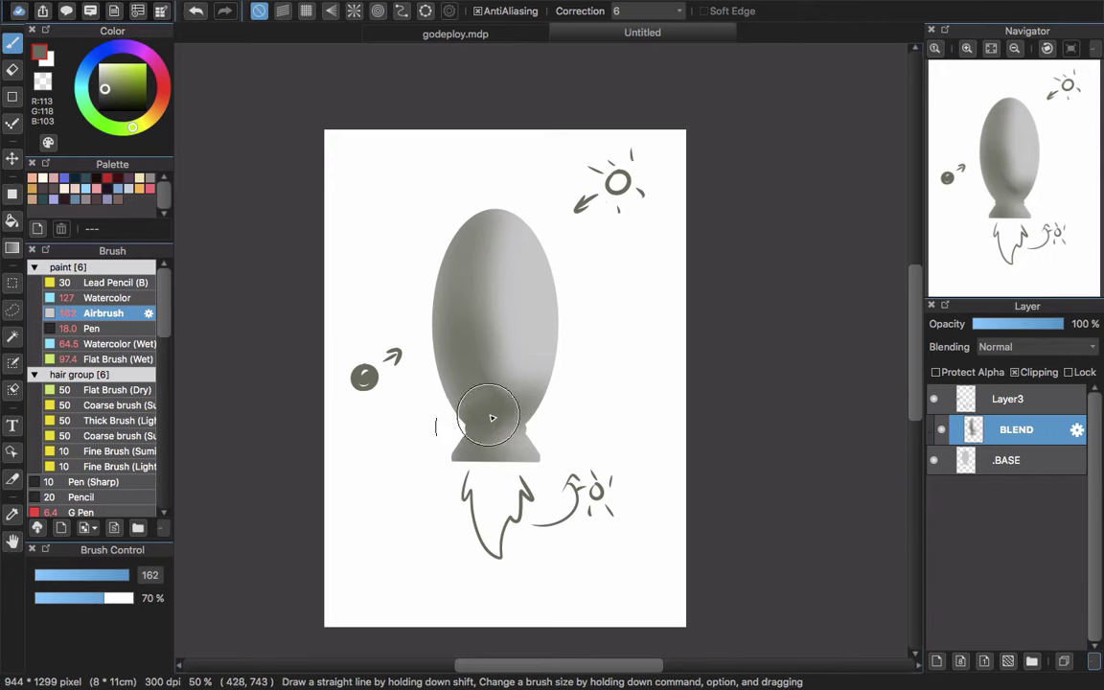
drag(492, 418, 524, 415)
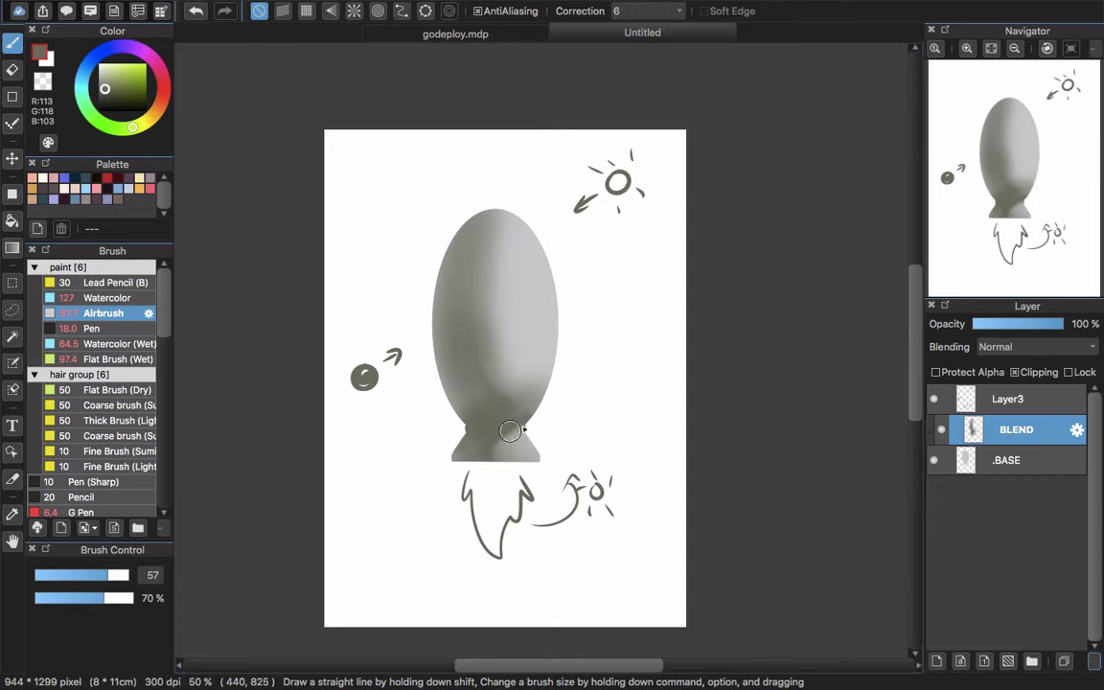
Enlarge the airbrush to size 211 and darken the lower left body and the left side of the base
key(bracketright)
key(bracketright)
key(bracketright)
key(bracketright)
key(bracketright)
key(bracketright)
key(bracketright)
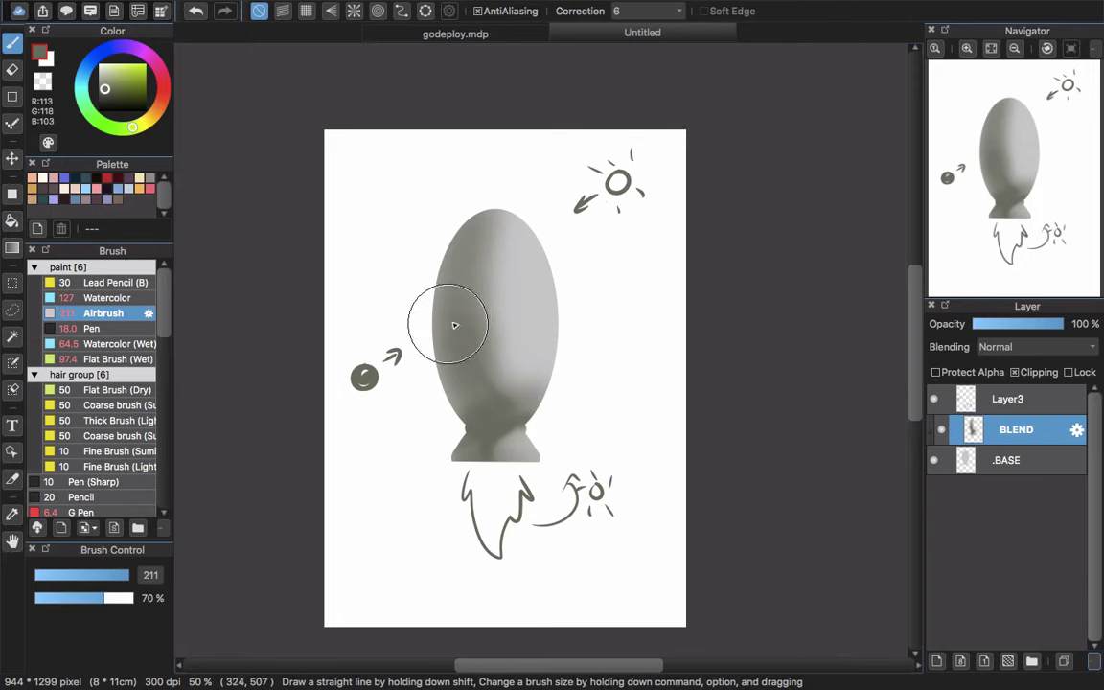
mouse_move(496, 413)
mouse_down()
mouse_move(475, 381)
mouse_move(515, 409)
mouse_move(454, 369)
mouse_move(513, 415)
mouse_up()
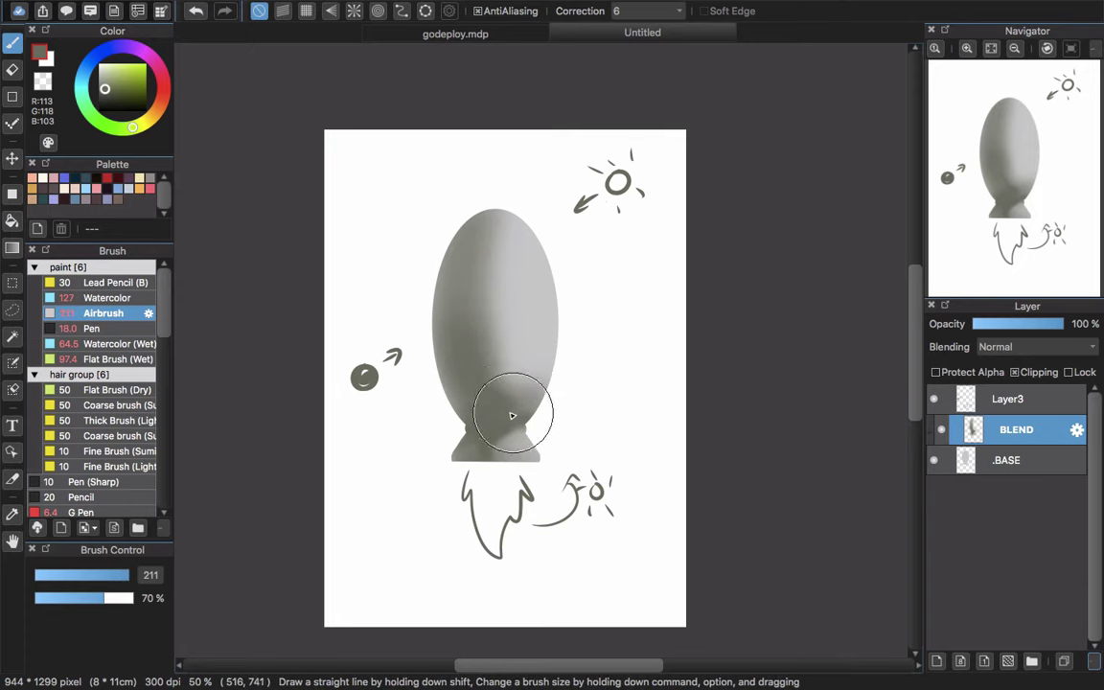
key(super+z)
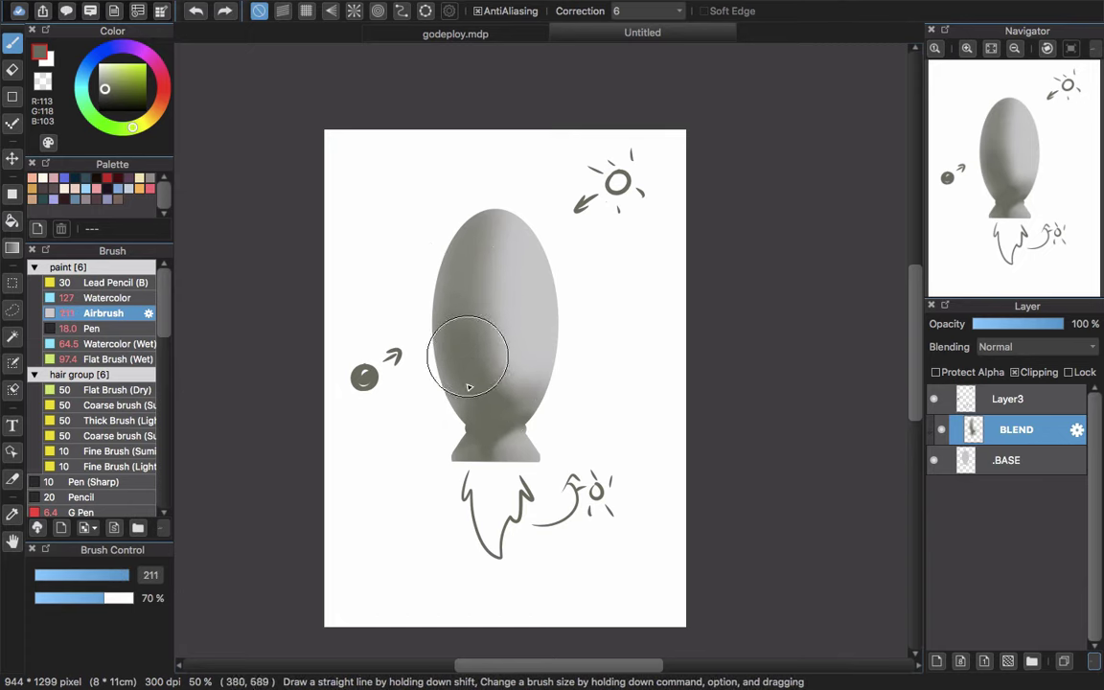
mouse_move(468, 369)
mouse_down()
mouse_move(503, 421)
mouse_move(458, 449)
mouse_up()
Deepen the shading around the neck and along the base's lower edge, varying the airbrush size between 65 and 202
drag(586, 414, 548, 421)
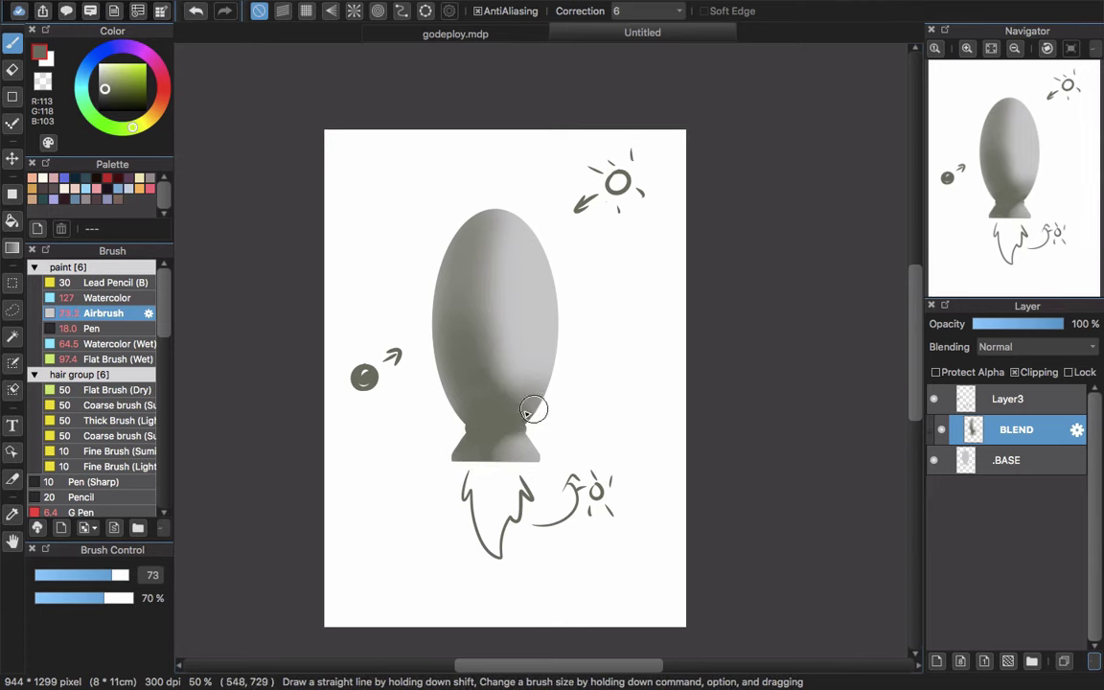
drag(402, 381, 486, 412)
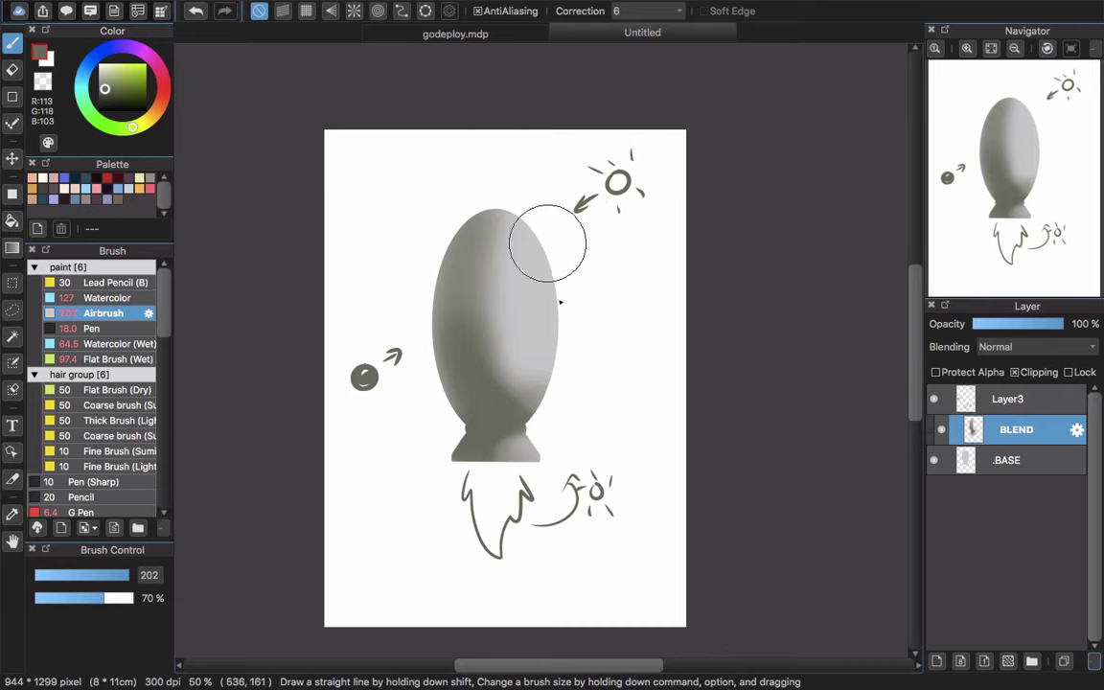
drag(506, 402, 520, 465)
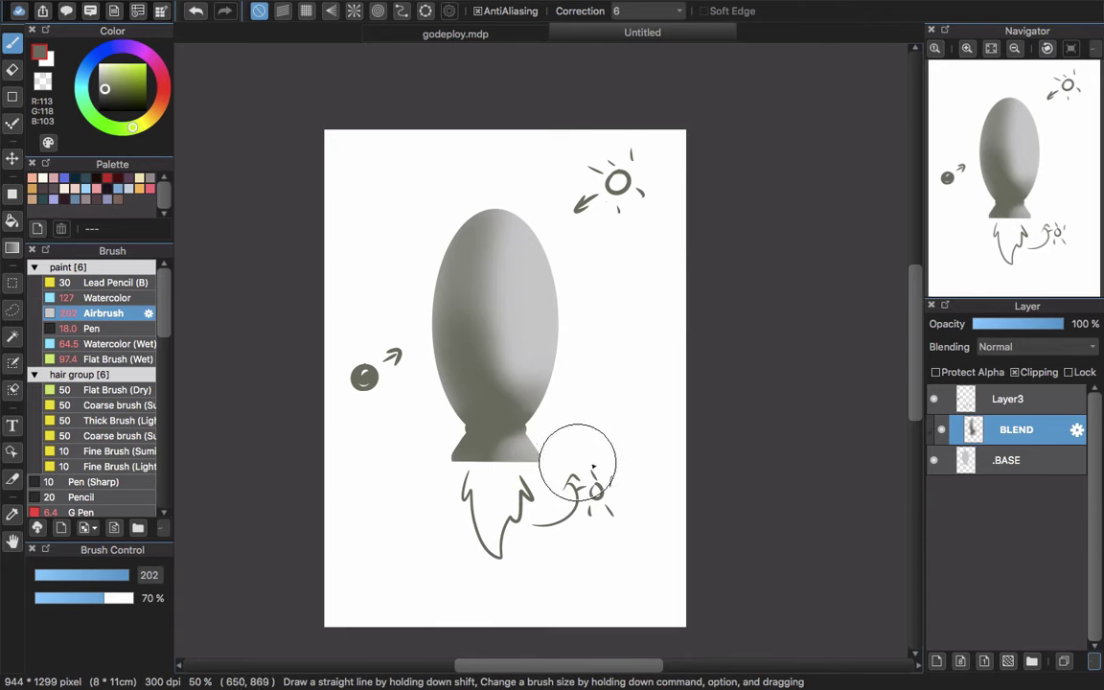
drag(590, 461, 539, 462)
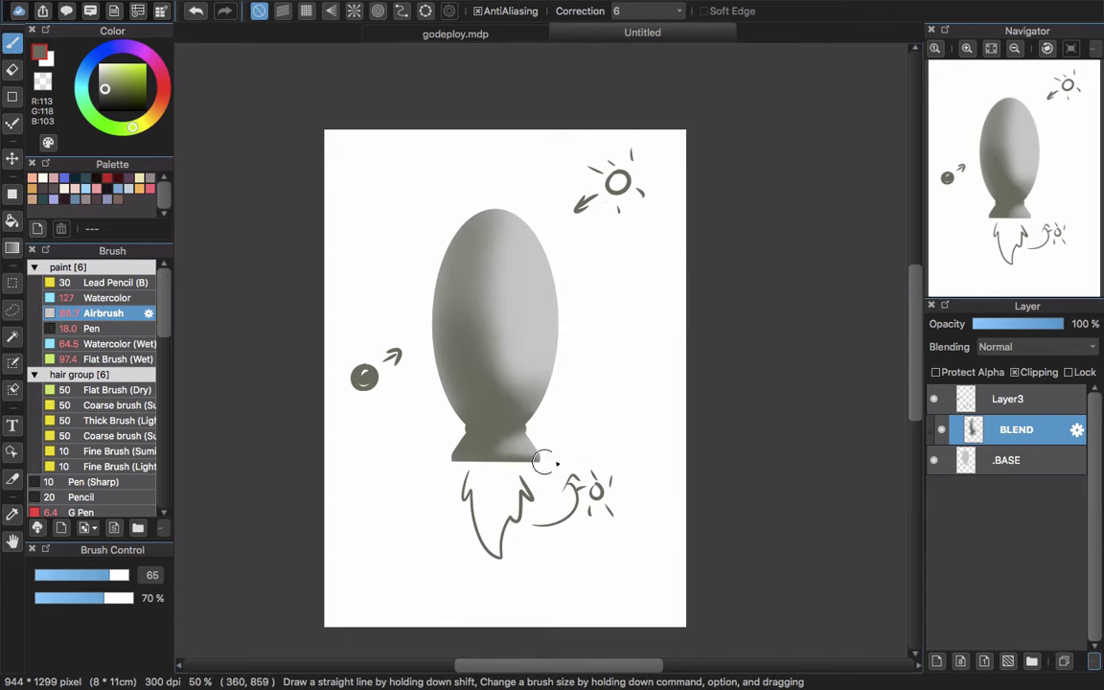
Extend the soft grey shadow up the left side of the body with the airbrush at size 189
scroll(517, 352, right, 3)
scroll(517, 353, up, 2)
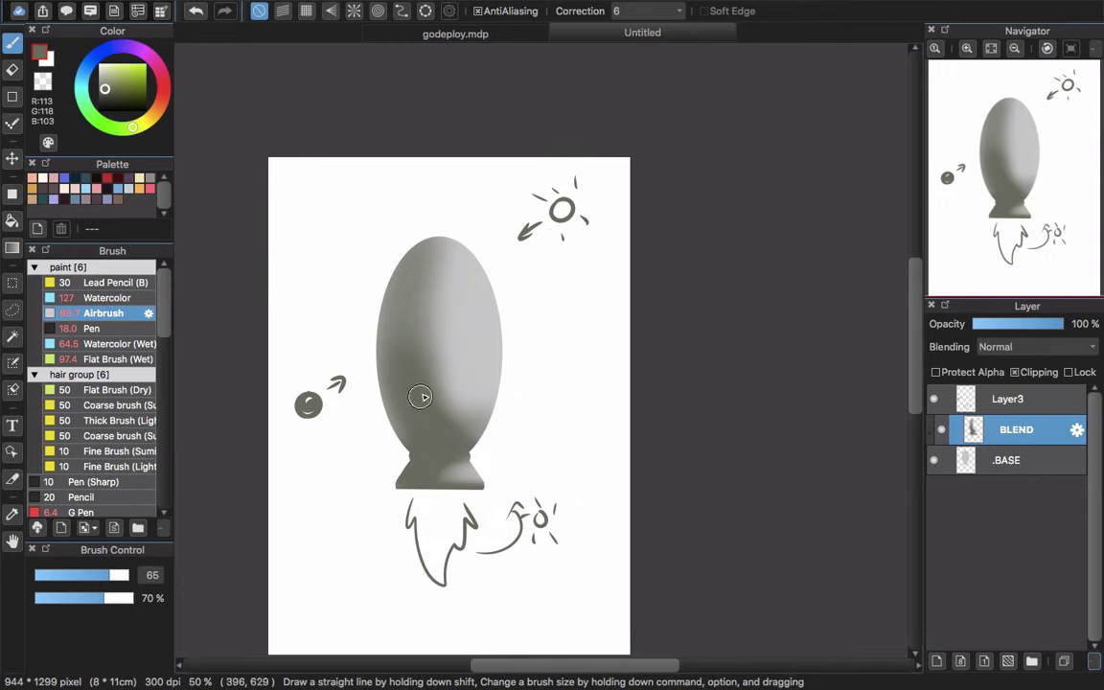
mouse_move(398, 296)
mouse_down()
mouse_move(465, 277)
mouse_move(445, 312)
mouse_move(417, 308)
mouse_move(452, 386)
mouse_up()
mouse_move(414, 321)
mouse_down()
mouse_move(424, 378)
mouse_move(469, 434)
mouse_move(422, 419)
mouse_move(455, 417)
mouse_move(421, 381)
mouse_move(426, 77)
mouse_up()
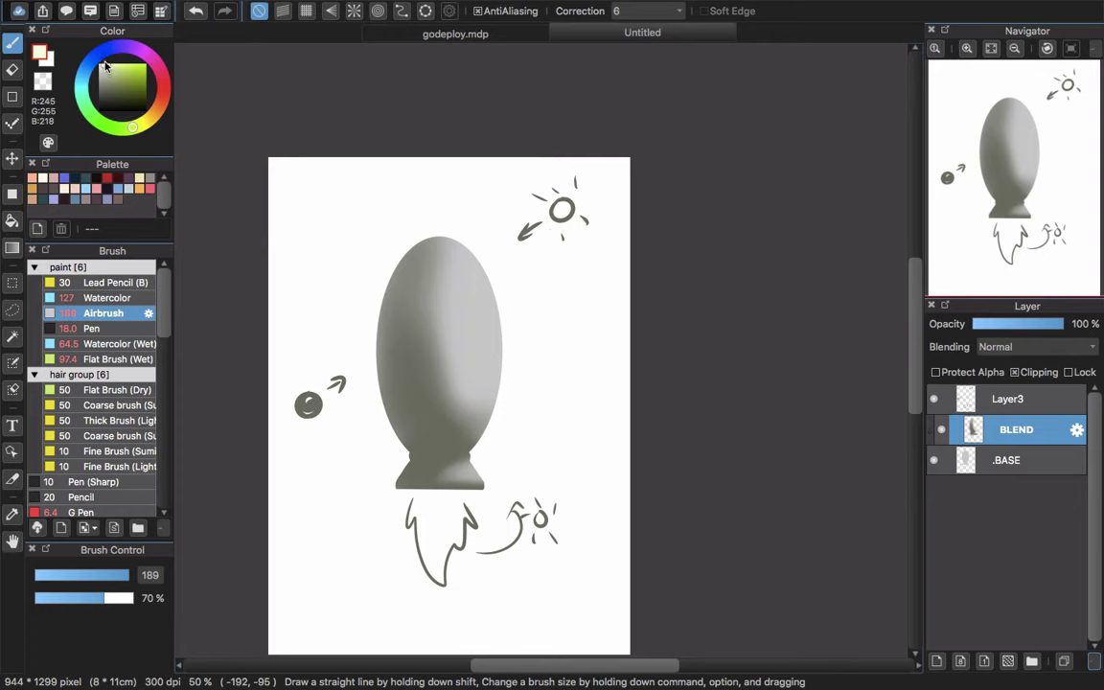
Check the jetpack lighting in godeploy.mdp and airbrush a pale yellow highlight, R255 G254 B218, on the upper right body at size 370
click(500, 37)
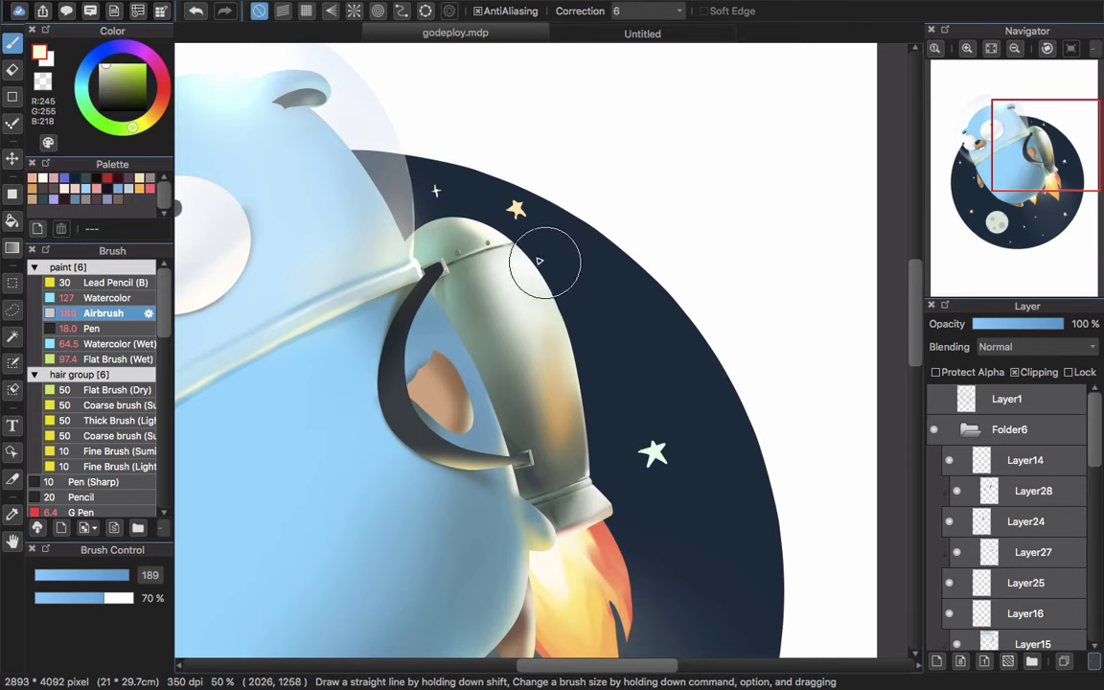
click(644, 34)
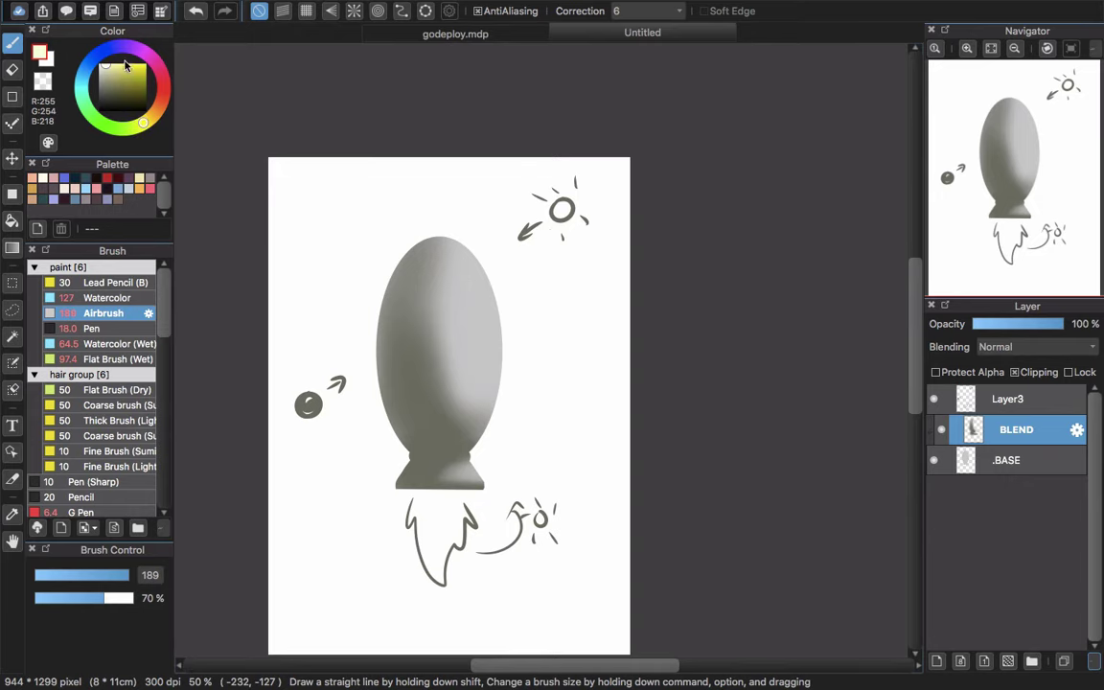
key(bracketright)
key(bracketright)
key(bracketright)
key(bracketright)
key(bracketright)
key(bracketright)
key(bracketright)
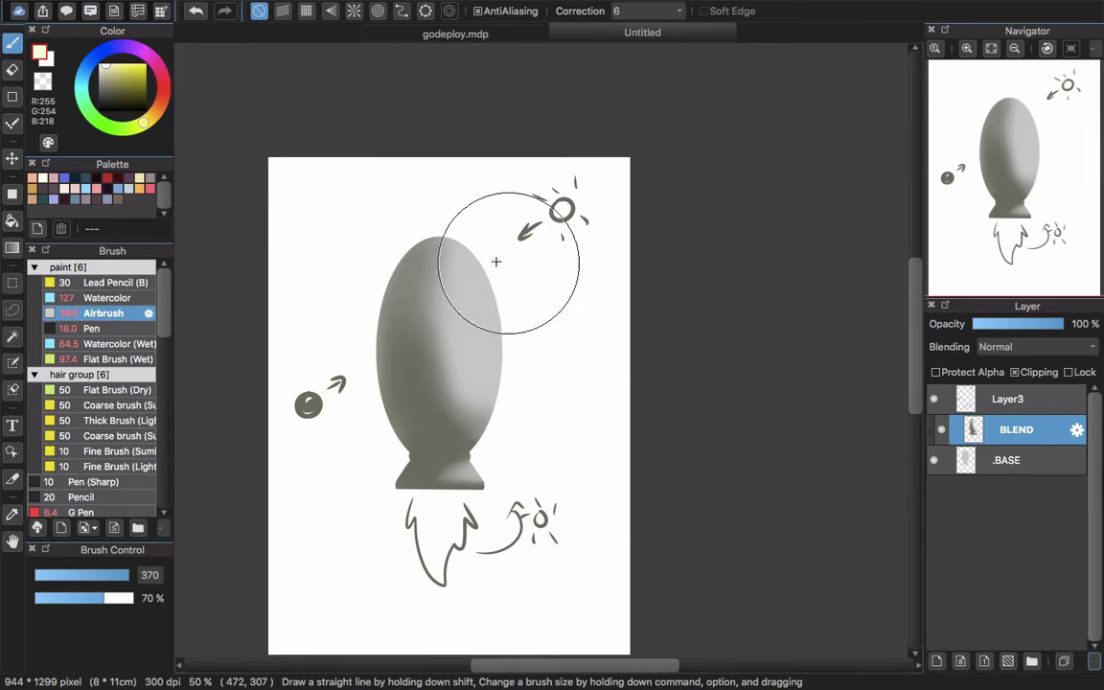
mouse_move(495, 261)
mouse_down()
mouse_move(460, 273)
mouse_move(485, 249)
mouse_move(509, 281)
mouse_move(483, 258)
mouse_up()
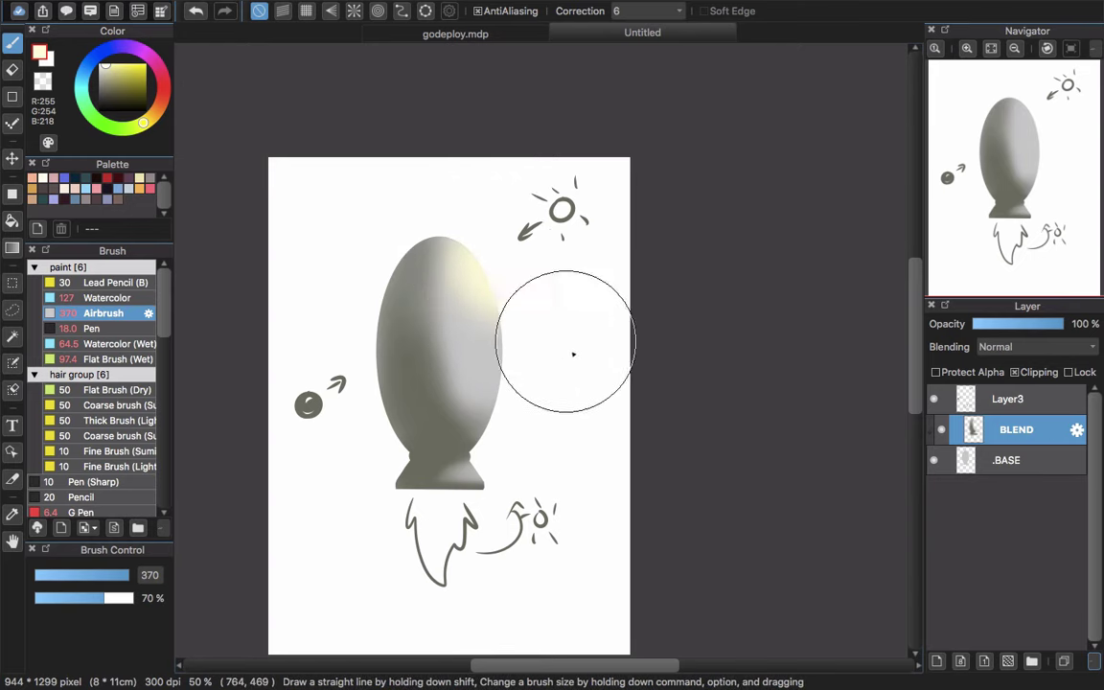
Reduce the airbrush size and strengthen the pale yellow highlight down the upper right side of the body
key(bracketleft)
key(bracketleft)
key(bracketleft)
key(bracketleft)
key(bracketleft)
key(bracketleft)
mouse_move(457, 278)
mouse_down()
mouse_move(465, 271)
mouse_move(481, 345)
mouse_up()
Airbrush a pale yellow highlight on the right side of the base, varying the brush size between 11.7 and 116
key(bracketleft)
key(bracketleft)
key(bracketleft)
key(bracketleft)
key(bracketleft)
key(bracketleft)
key(bracketleft)
key(bracketleft)
key(bracketleft)
key(bracketleft)
drag(477, 465, 481, 473)
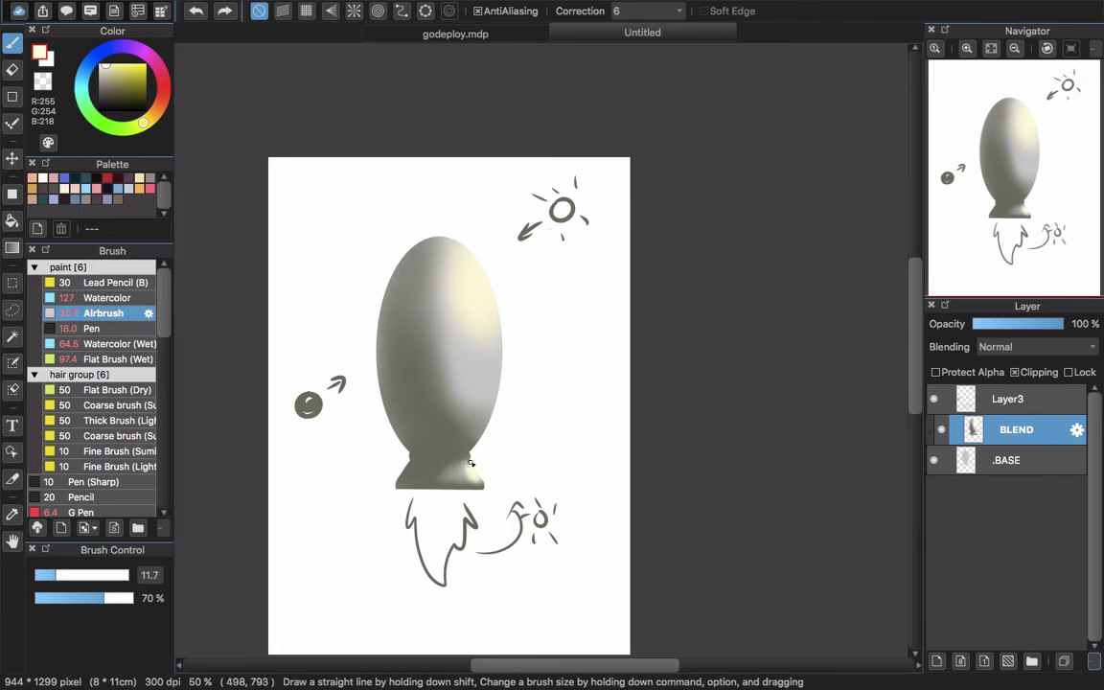
mouse_move(502, 511)
mouse_down()
mouse_move(509, 469)
mouse_move(460, 470)
mouse_up()
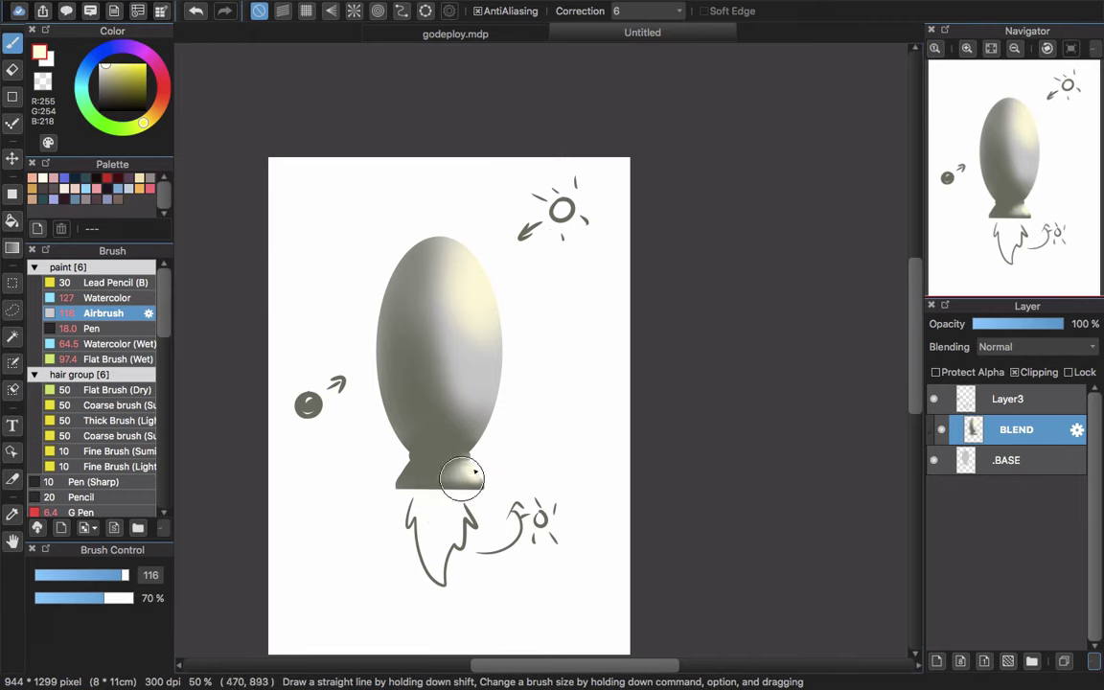
drag(483, 475, 389, 557)
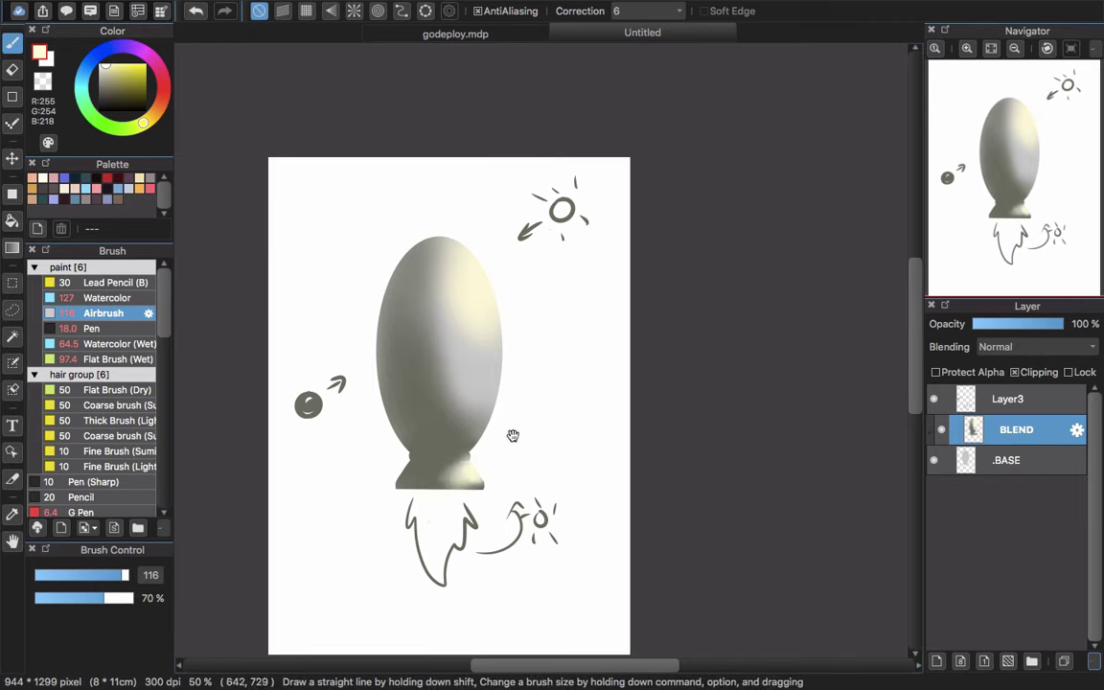
Blend the shadow edge on the body with the airbrush at size 290, using sampled greys R115 G120 B105 and R202 G202 B202
drag(515, 437, 496, 416)
alt+click(428, 370)
mouse_move(376, 346)
mouse_down()
mouse_move(504, 401)
mouse_move(469, 389)
mouse_up()
alt+click(412, 347)
key(super+z)
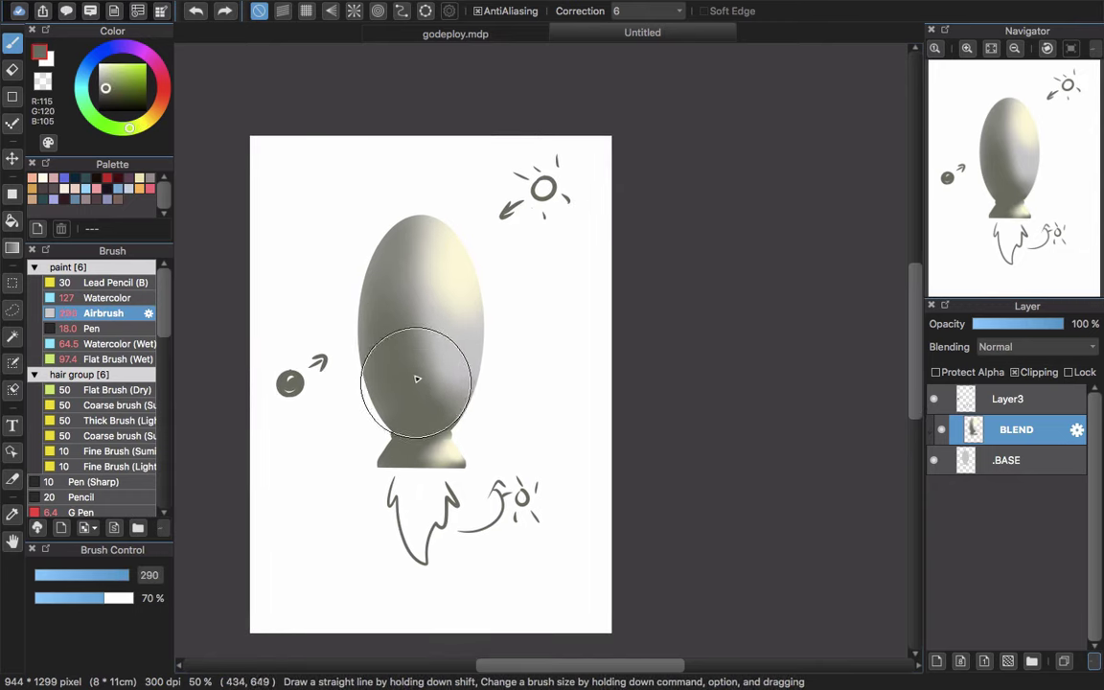
drag(404, 338, 449, 400)
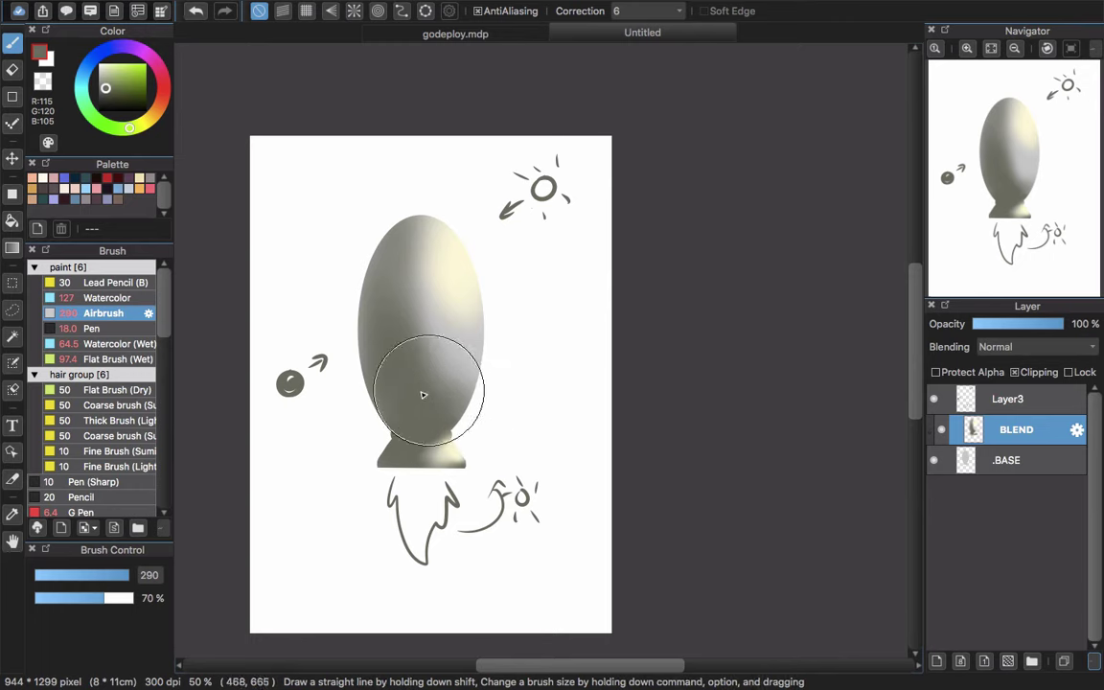
right_click(454, 329)
mouse_move(411, 260)
mouse_down()
mouse_move(419, 307)
mouse_move(464, 379)
mouse_move(423, 322)
mouse_move(431, 353)
mouse_move(469, 392)
mouse_move(414, 333)
mouse_move(454, 390)
mouse_move(476, 402)
mouse_move(449, 376)
mouse_move(560, 370)
mouse_move(508, 460)
mouse_move(498, 381)
mouse_up()
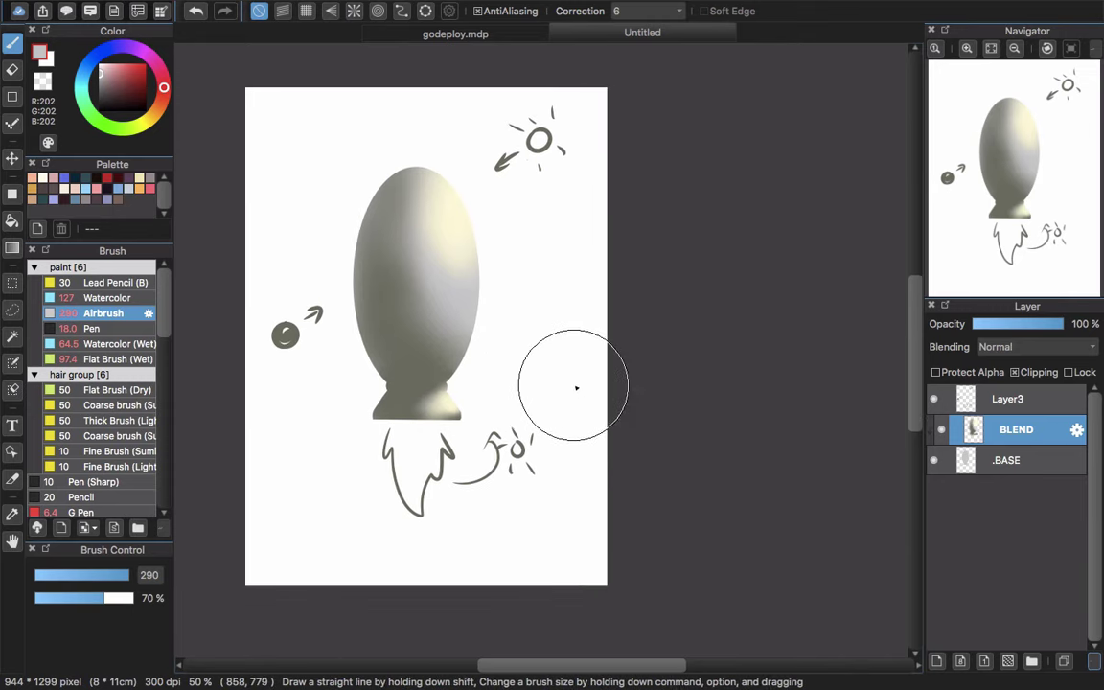
Check the jetpack in godeploy.mdp and airbrush mint reflected light, R190 G255 B238, on the upper left body at size 290
scroll(370, 255, up, 1)
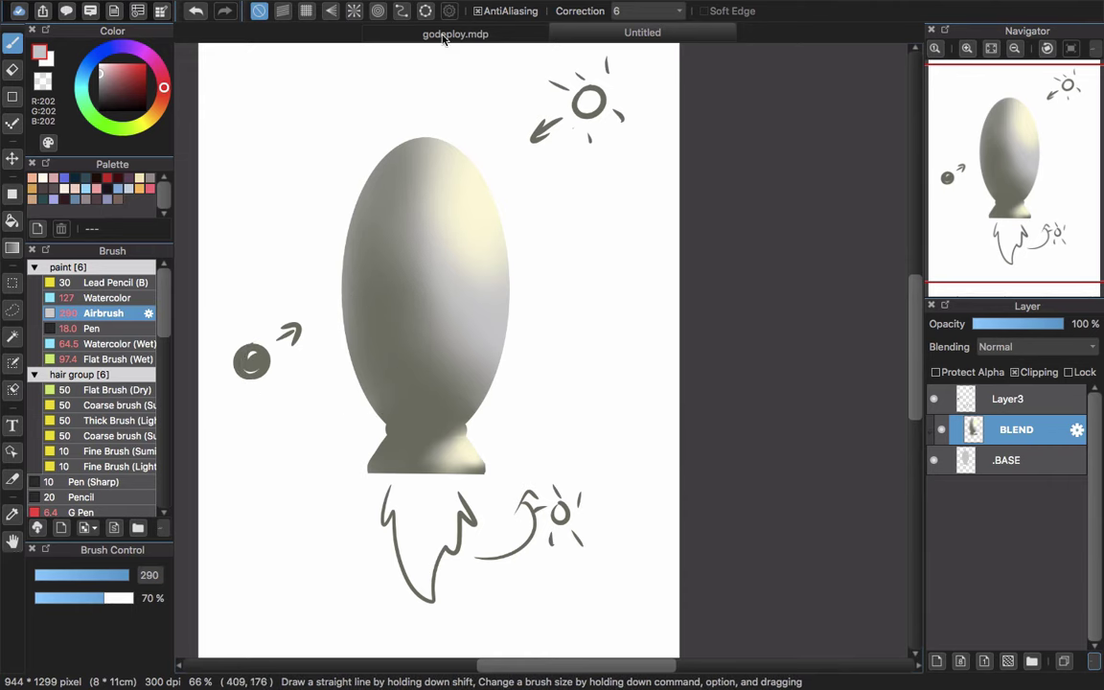
click(471, 36)
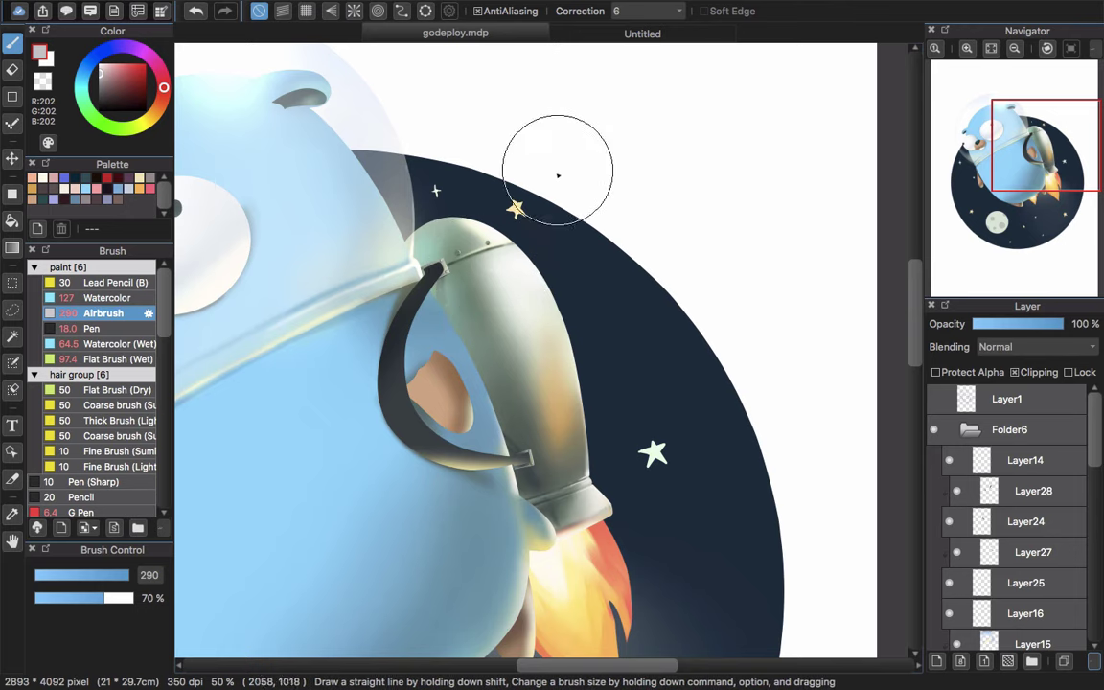
click(628, 39)
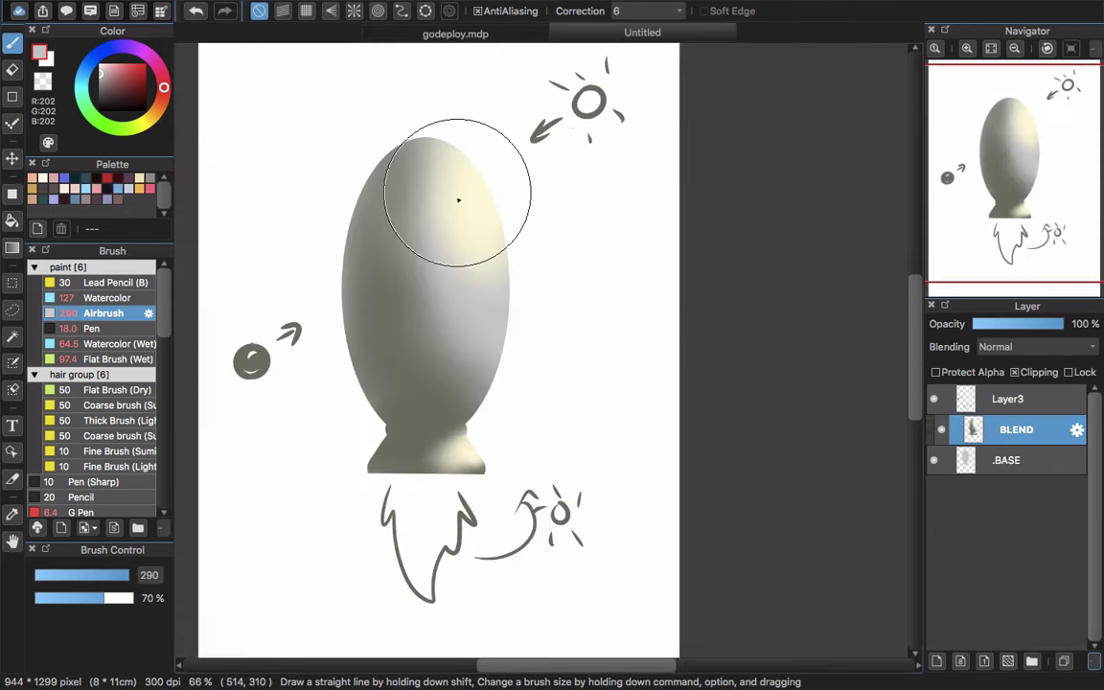
mouse_move(88, 82)
mouse_down()
mouse_move(84, 93)
mouse_move(112, 65)
mouse_up()
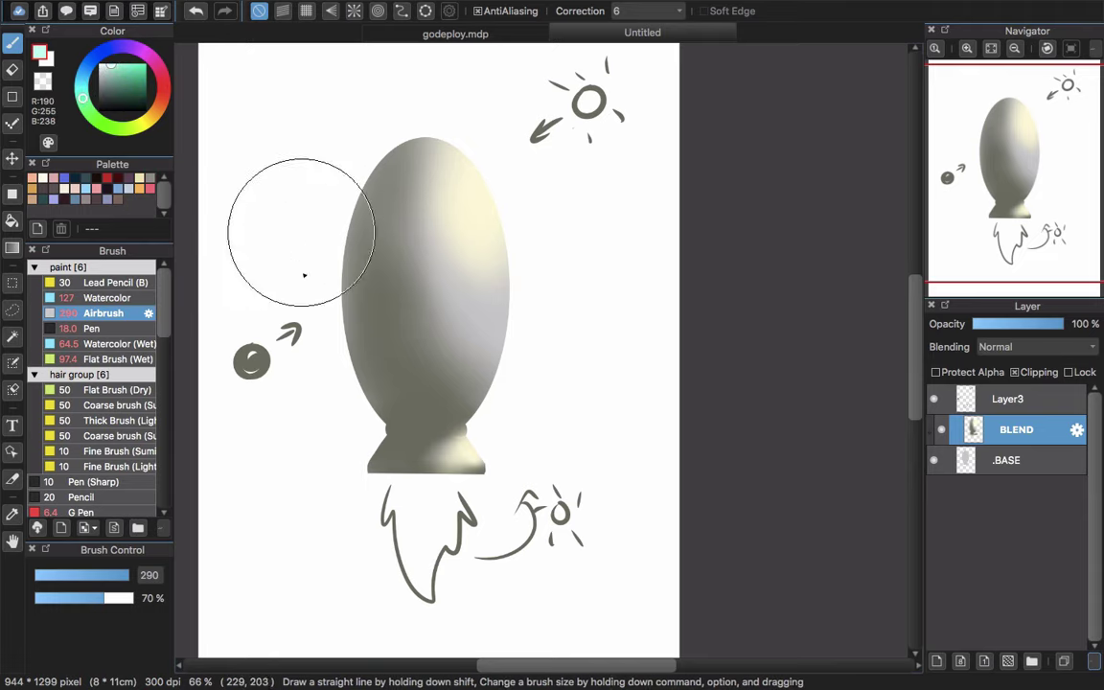
drag(364, 168, 353, 234)
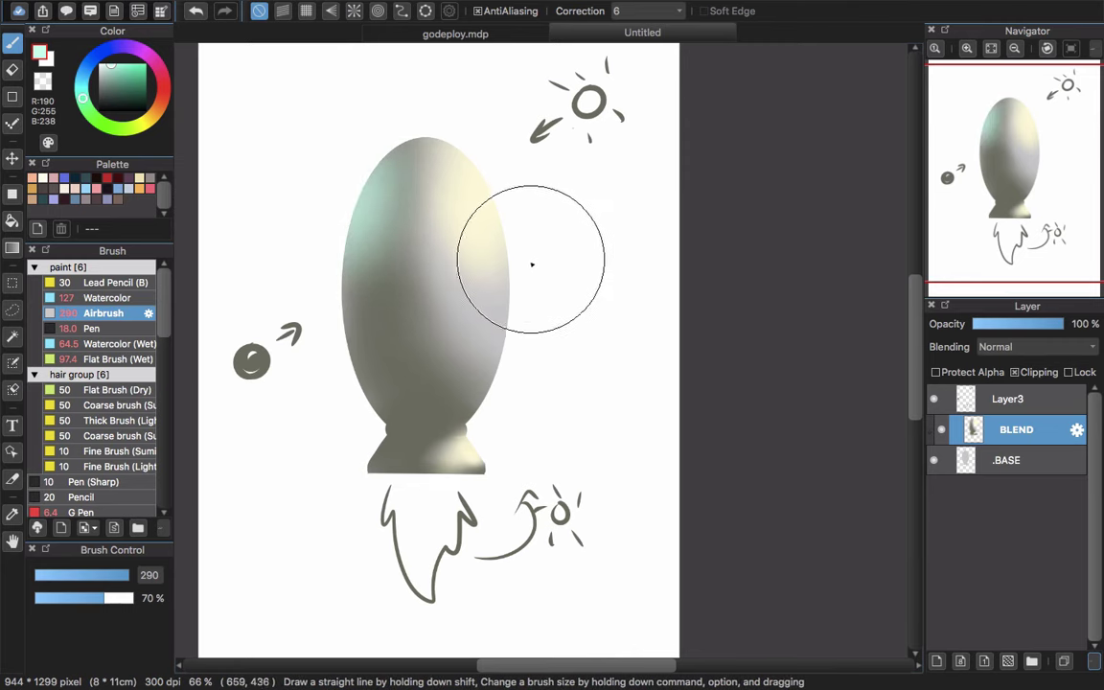
Undo the last mint stroke and repaint the reflected light along the upper left edge, reducing the airbrush to size 77
drag(403, 347, 393, 311)
key(super+z)
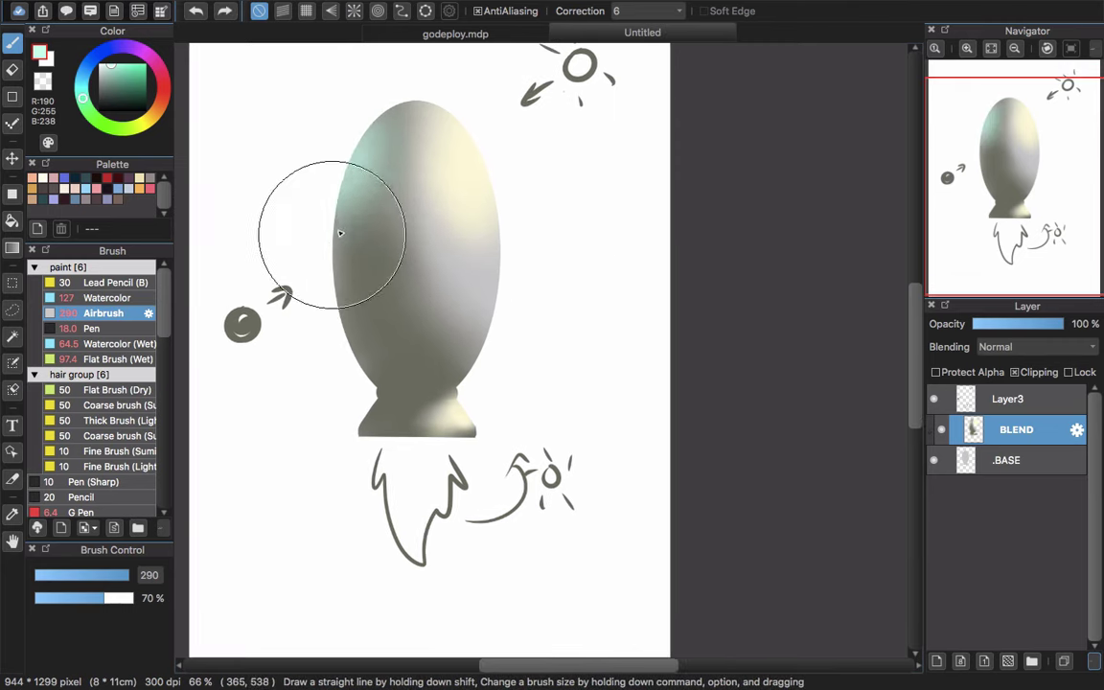
mouse_move(329, 264)
mouse_down()
mouse_move(355, 321)
mouse_move(335, 271)
mouse_move(341, 297)
mouse_move(412, 384)
mouse_move(360, 326)
mouse_move(366, 139)
mouse_move(344, 217)
mouse_move(352, 313)
mouse_move(341, 230)
mouse_move(360, 170)
mouse_move(312, 363)
mouse_move(322, 221)
mouse_move(337, 163)
mouse_move(297, 445)
mouse_move(335, 191)
mouse_move(214, 361)
mouse_move(332, 250)
mouse_up()
mouse_move(250, 189)
alt+super+mouse_down()
mouse_move(342, 192)
mouse_move(237, 182)
alt+super+mouse_up()
mouse_move(328, 215)
mouse_down()
mouse_move(341, 153)
mouse_move(357, 148)
mouse_move(352, 164)
mouse_up()
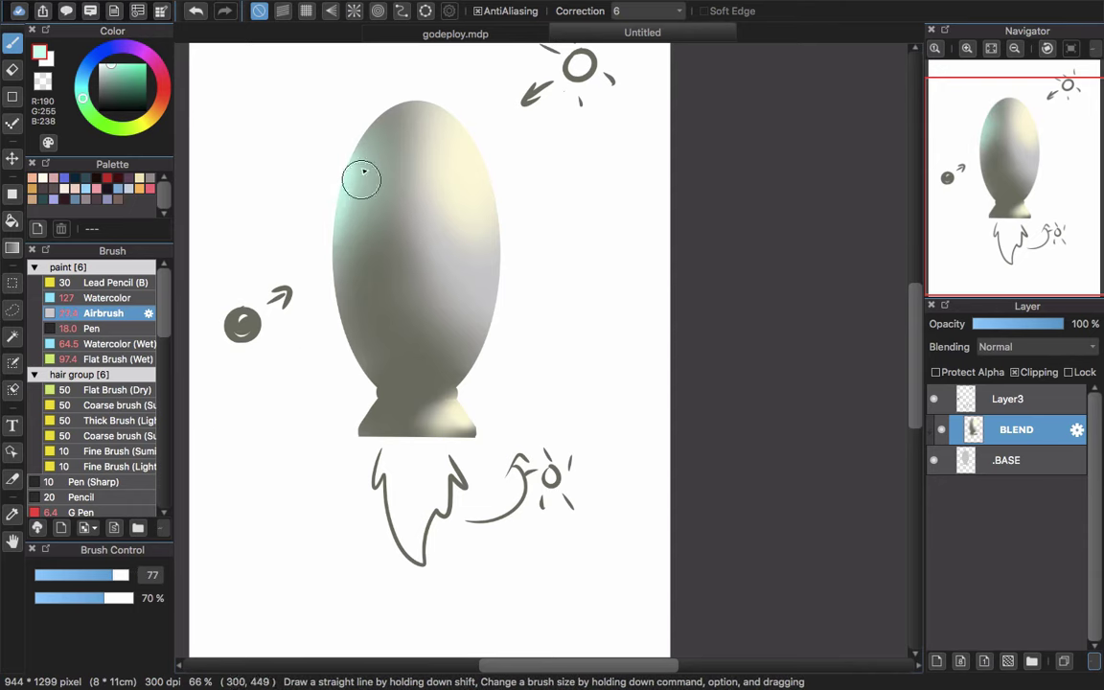
Sample the lower body's shadow grey, darken it to R82 G88 B72, and reduce the airbrush to size 5.4
scroll(364, 308, down, 5)
scroll(364, 308, right, 2)
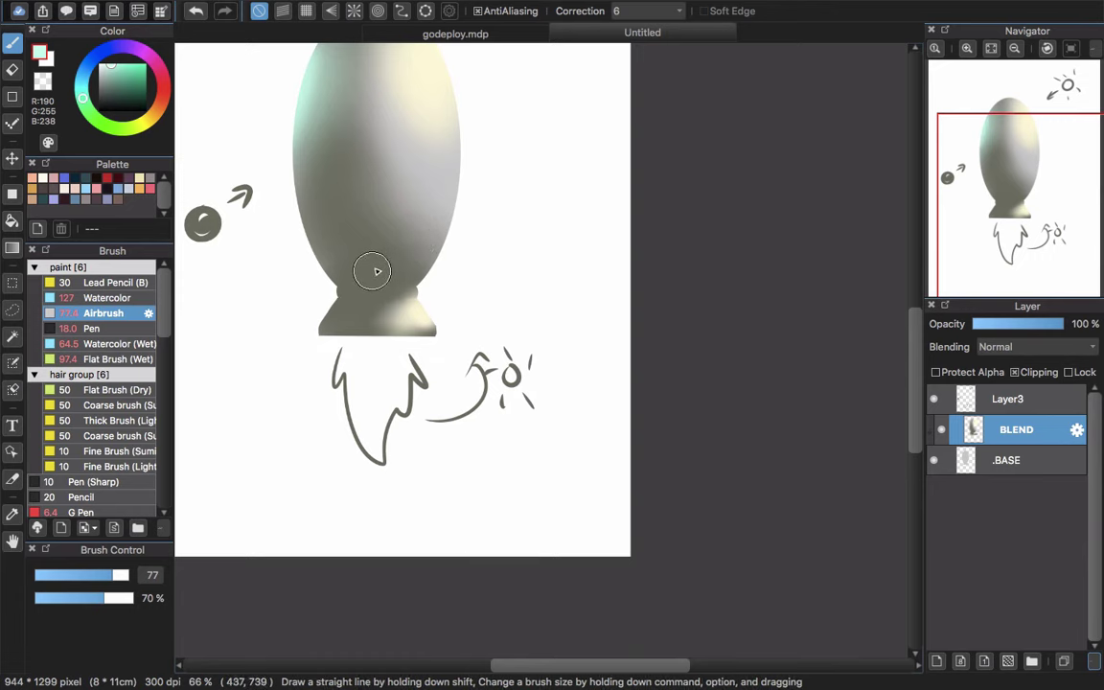
scroll(377, 266, up, 3)
alt+click(343, 236)
scroll(437, 312, down, 1)
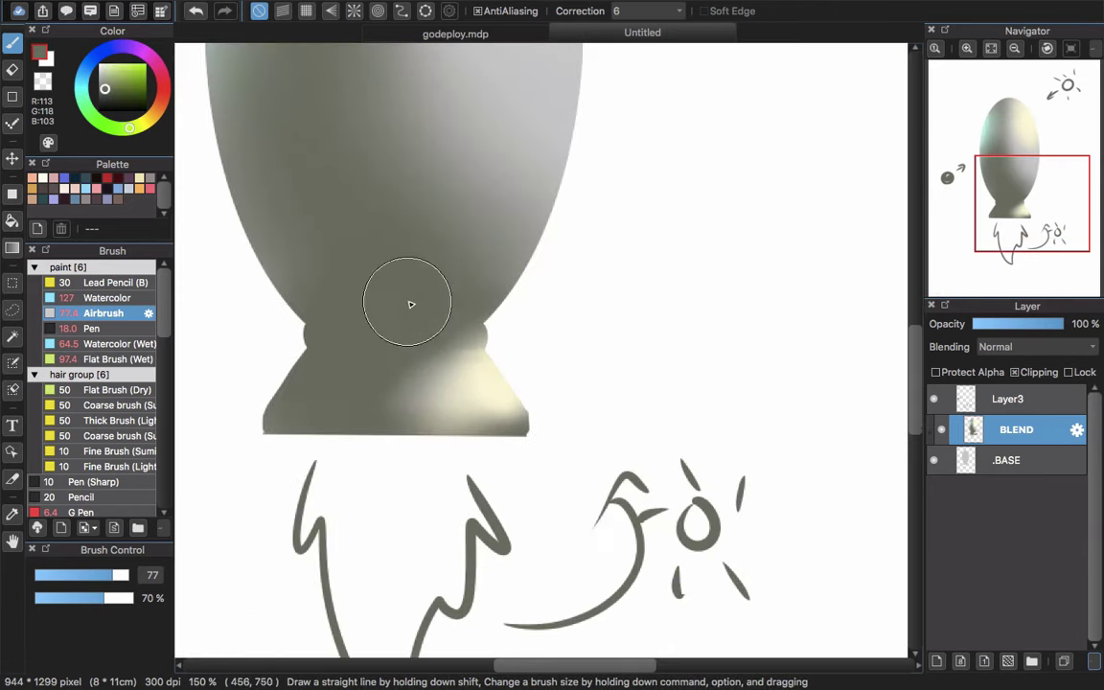
alt+click(406, 280)
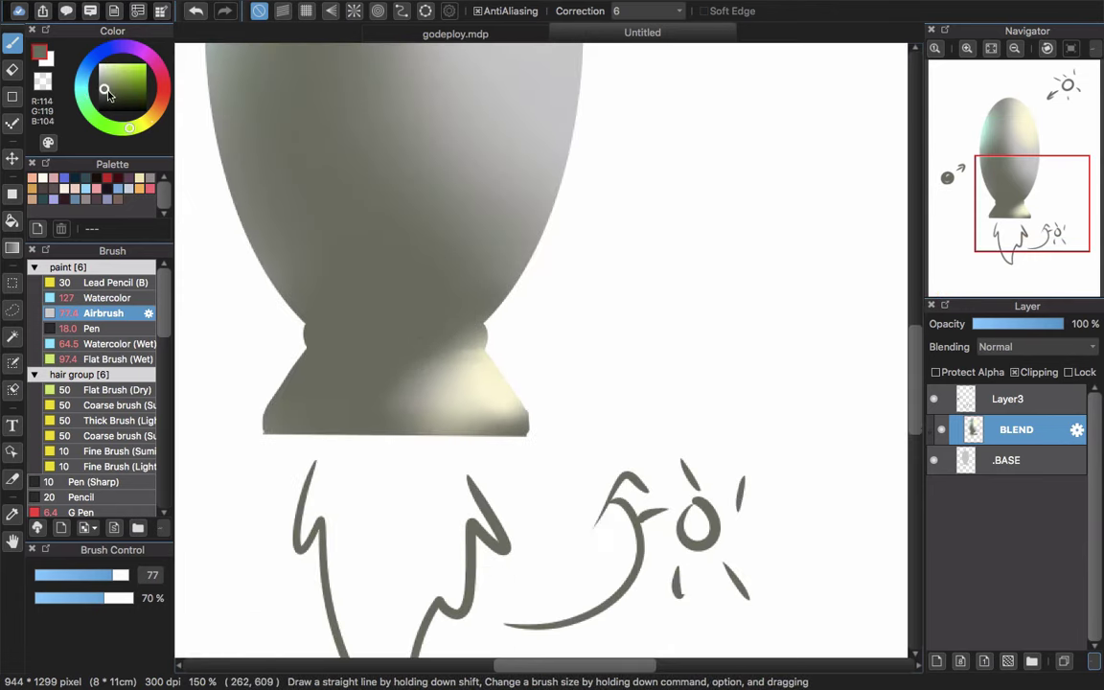
drag(105, 91, 107, 94)
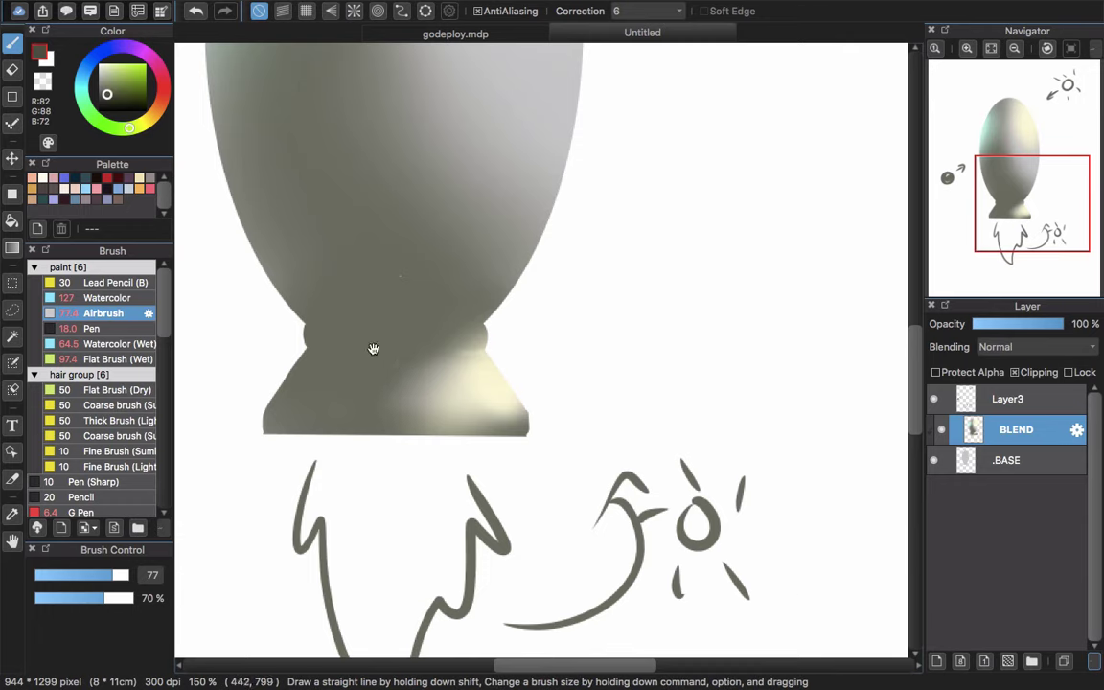
drag(377, 357, 425, 351)
key(bracketleft)
key(bracketleft)
key(bracketleft)
key(bracketleft)
key(bracketleft)
key(bracketleft)
key(bracketleft)
key(bracketleft)
key(bracketleft)
key(bracketleft)
drag(368, 322, 389, 325)
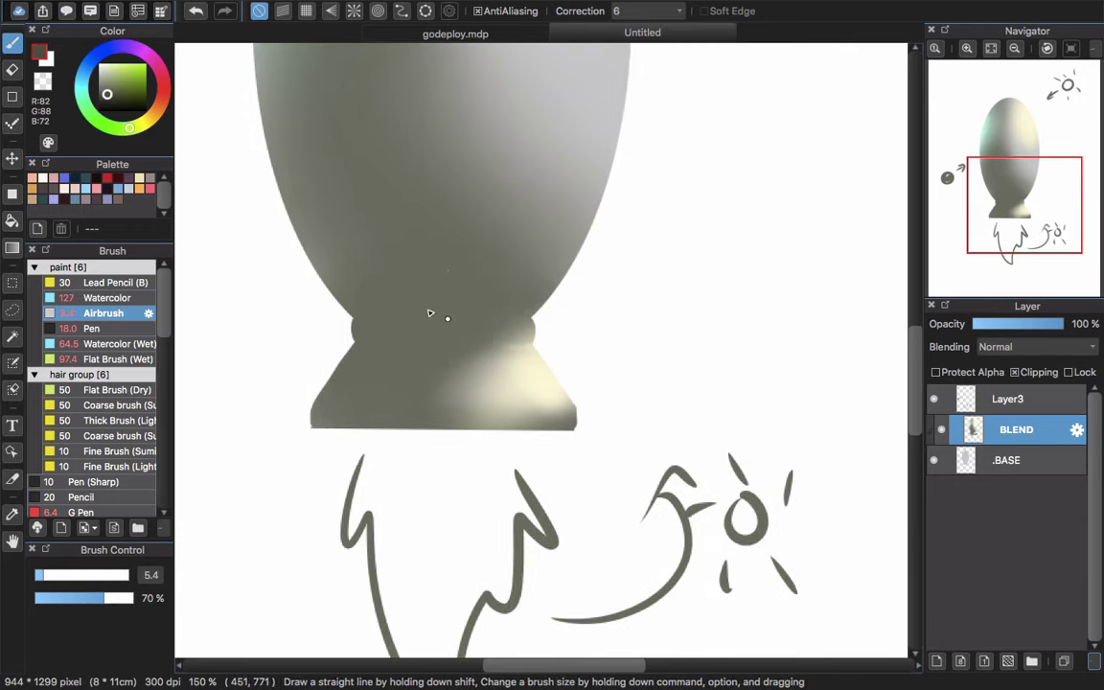
Try to paint a freehand dark seam line across the top of the neck
scroll(434, 336, up, 5)
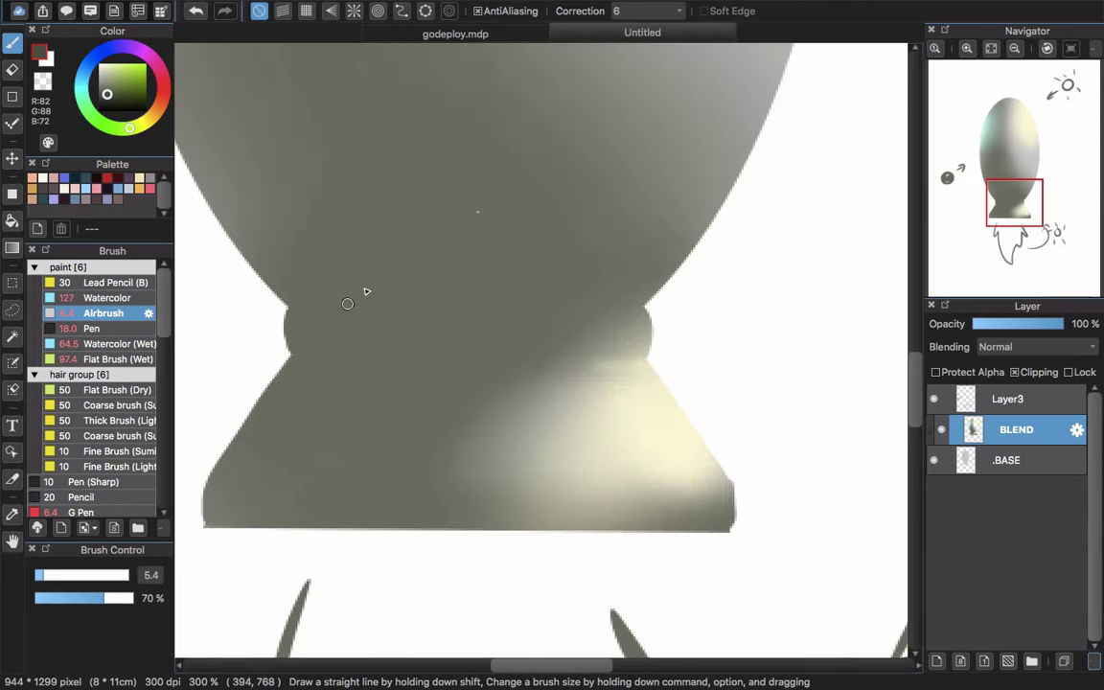
drag(302, 309, 553, 315)
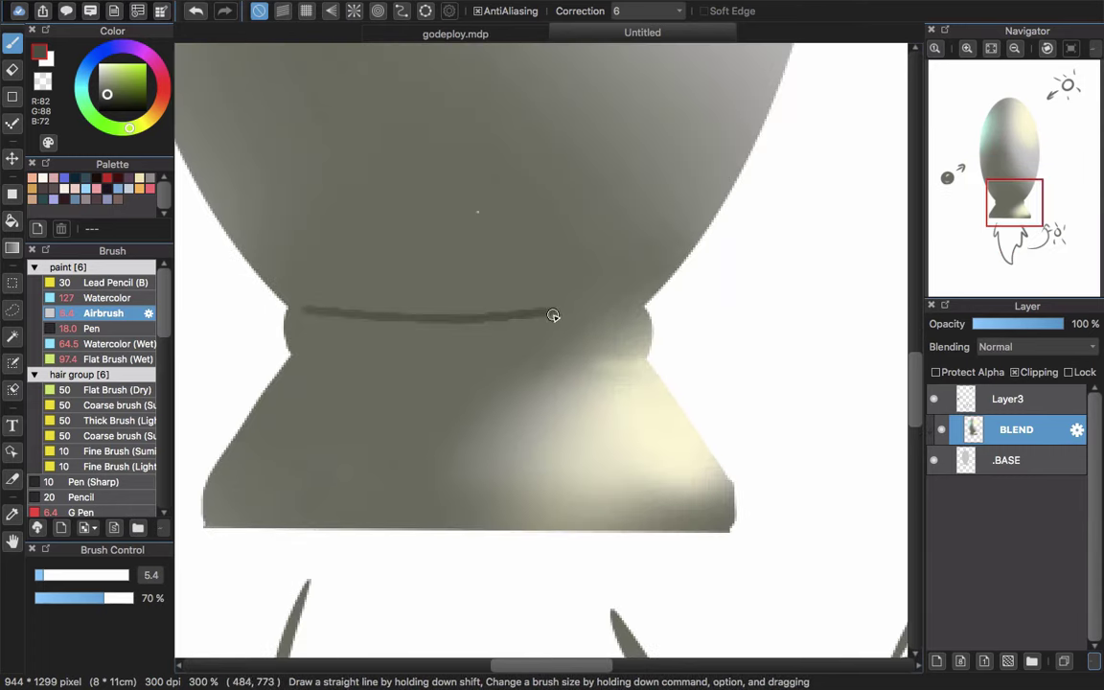
key(super+z)
Create a flat ellipse snap across the neck and trace dark curved seam lines along the collar's upper and lower edges
click(424, 11)
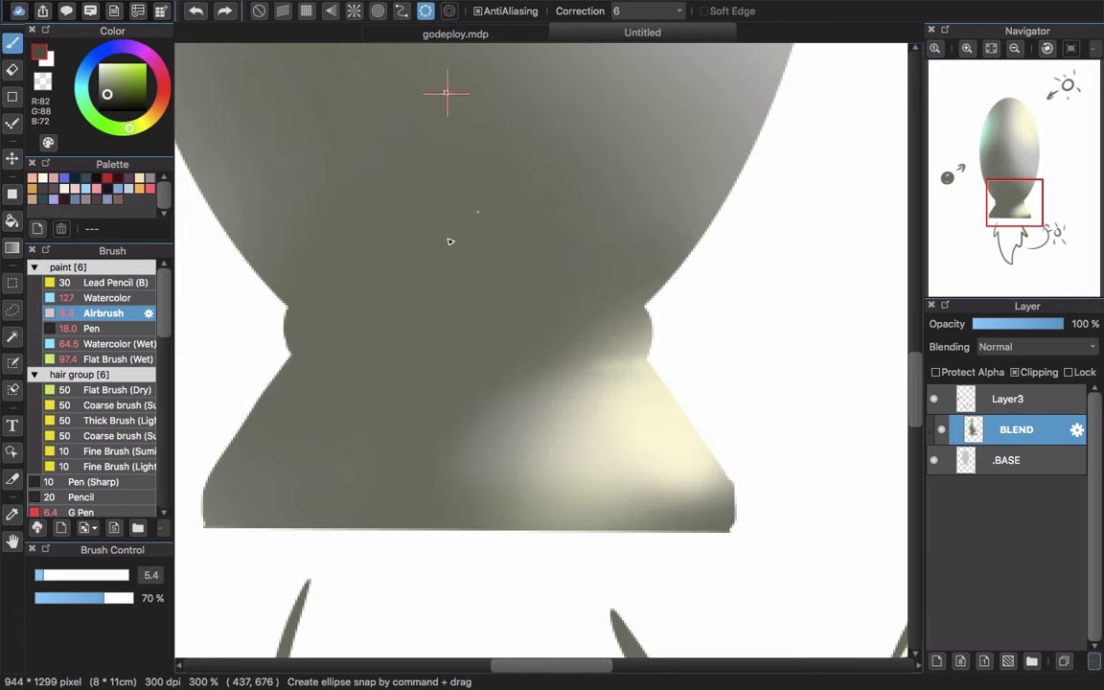
drag(201, 264, 763, 296)
drag(648, 245, 646, 262)
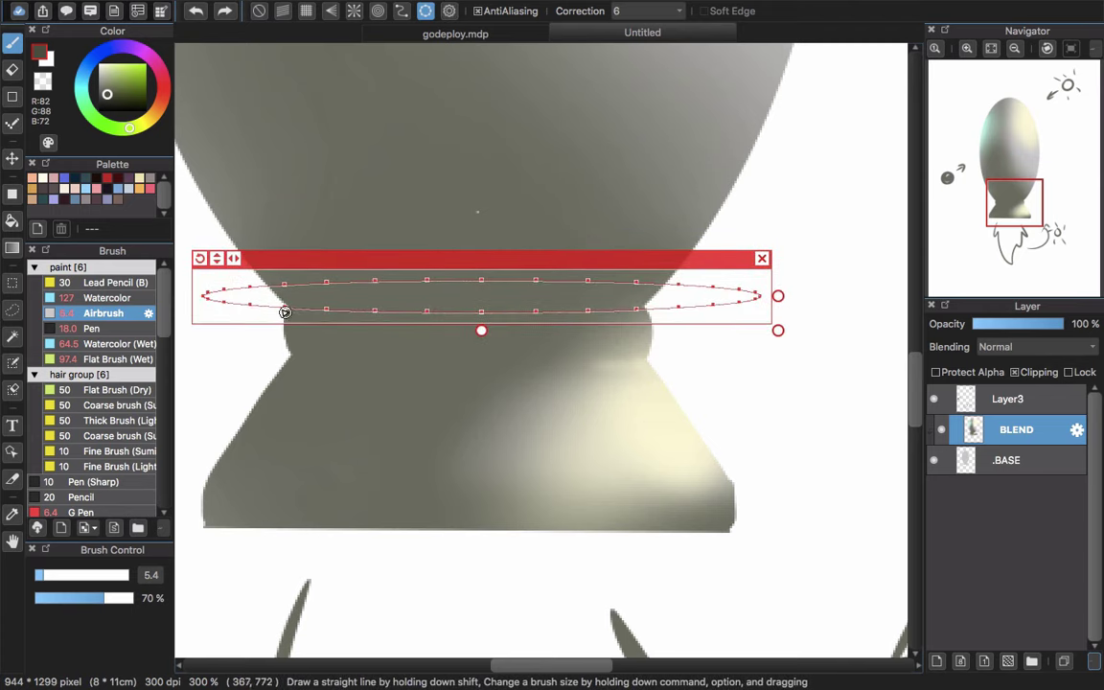
drag(539, 257, 533, 300)
drag(290, 354, 704, 369)
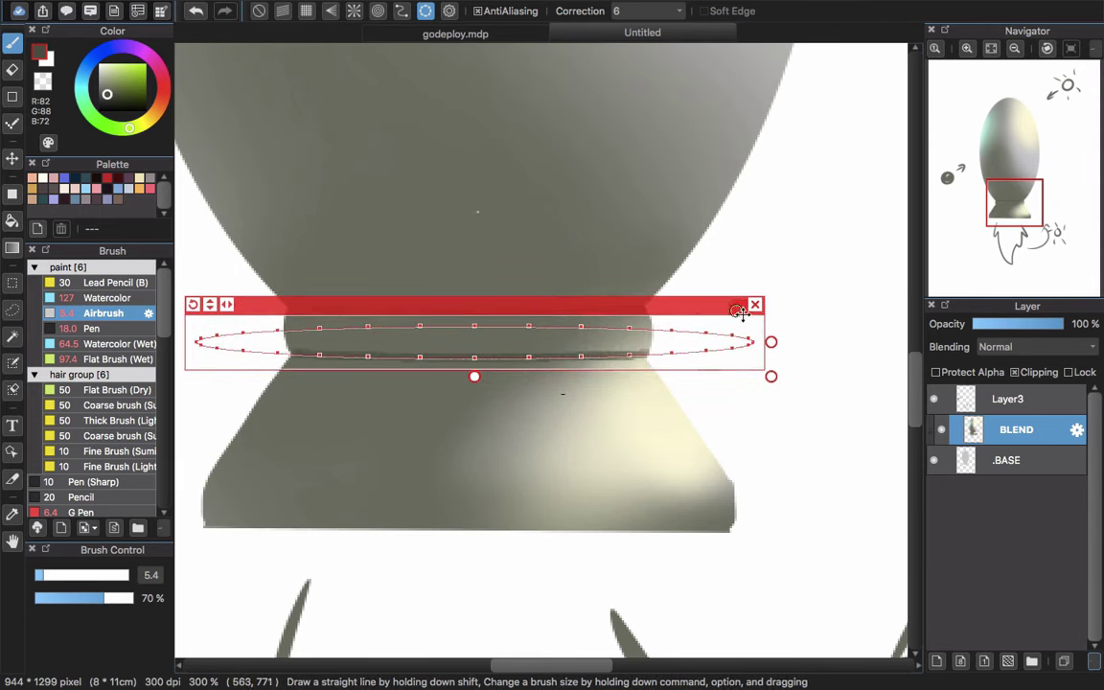
click(755, 303)
Try to paint a short horizontal dark line on the right part of the base with the airbrush at size 4.2
scroll(688, 337, down, 5)
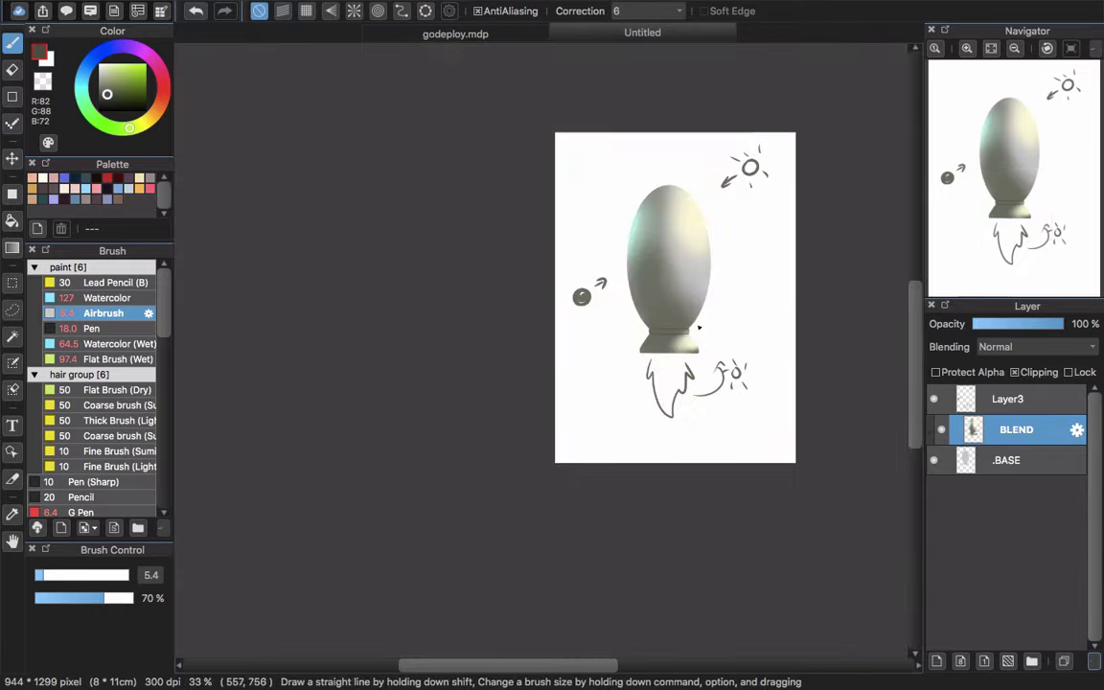
scroll(673, 324, up, 3)
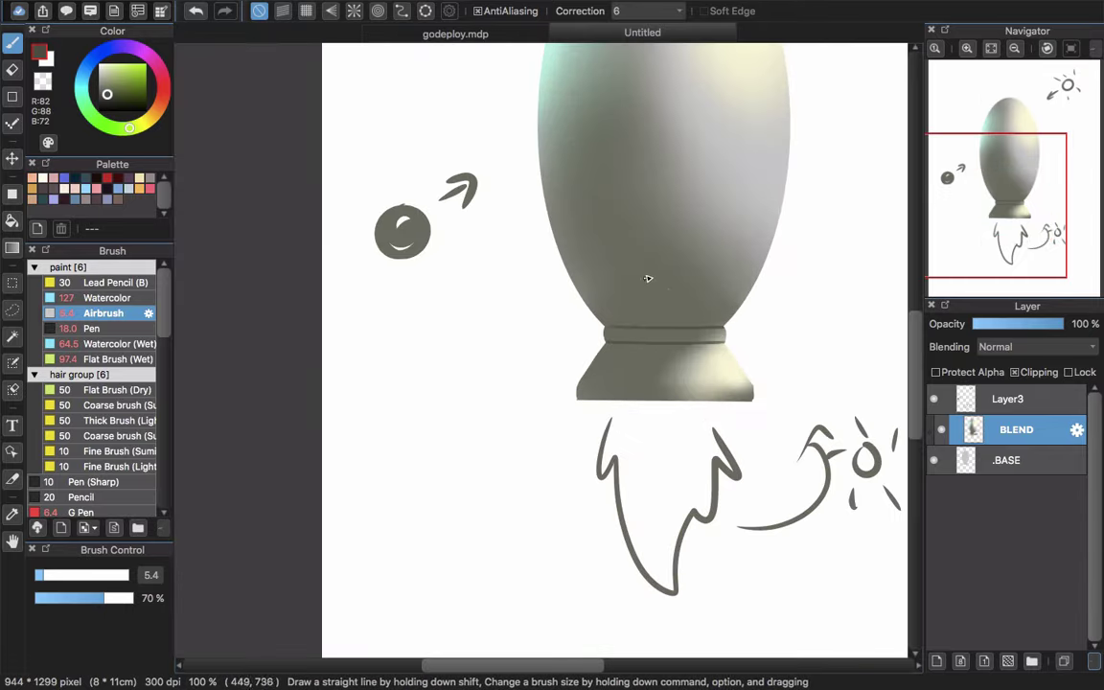
drag(670, 311, 544, 348)
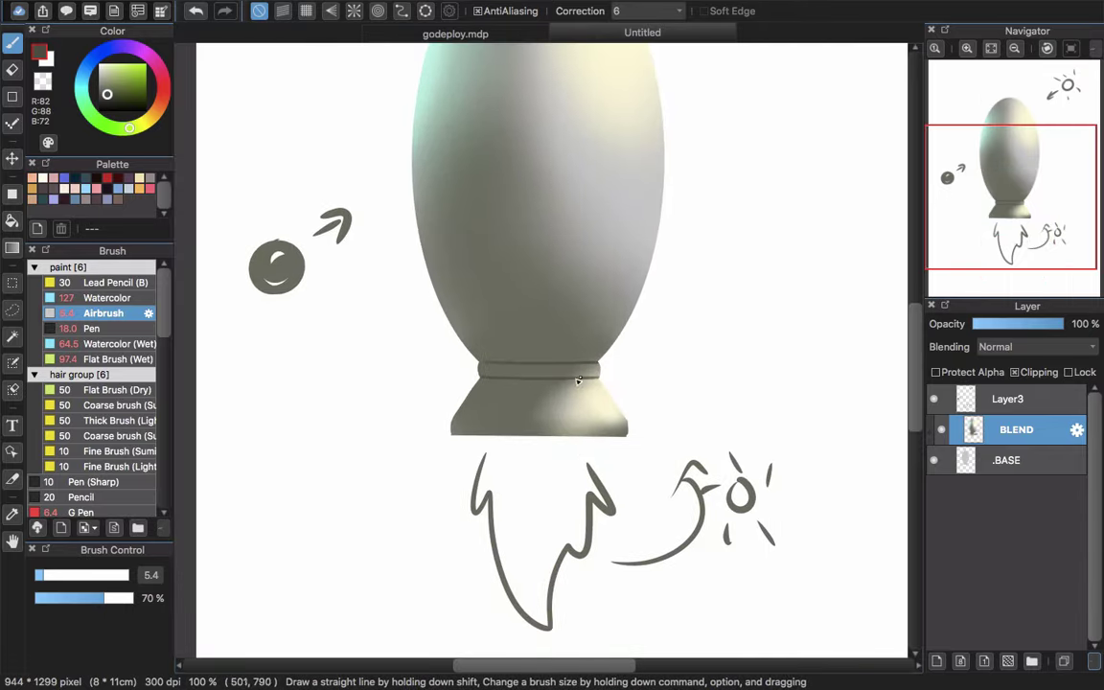
scroll(516, 373, up, 2)
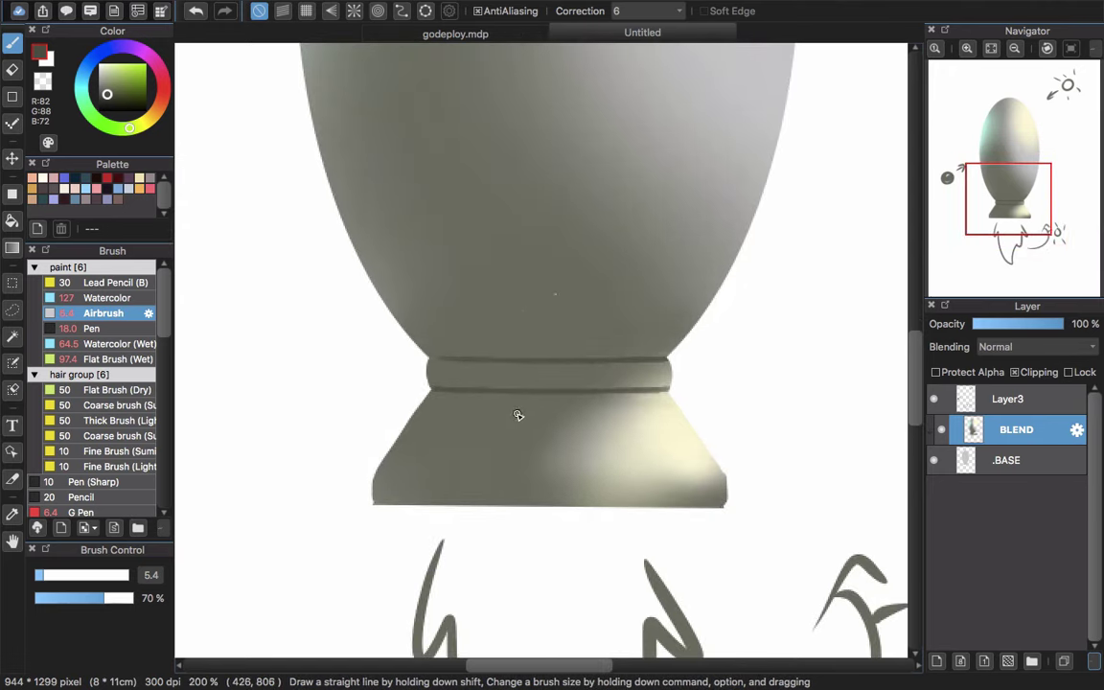
scroll(508, 342, right, 2)
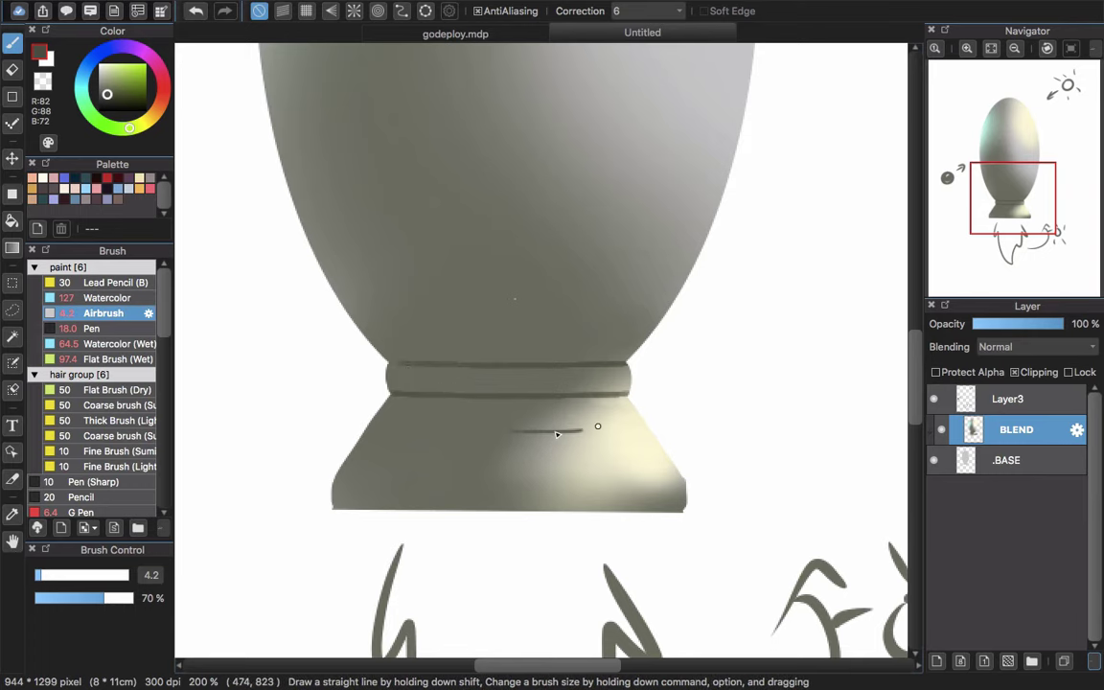
scroll(526, 440, up, 5)
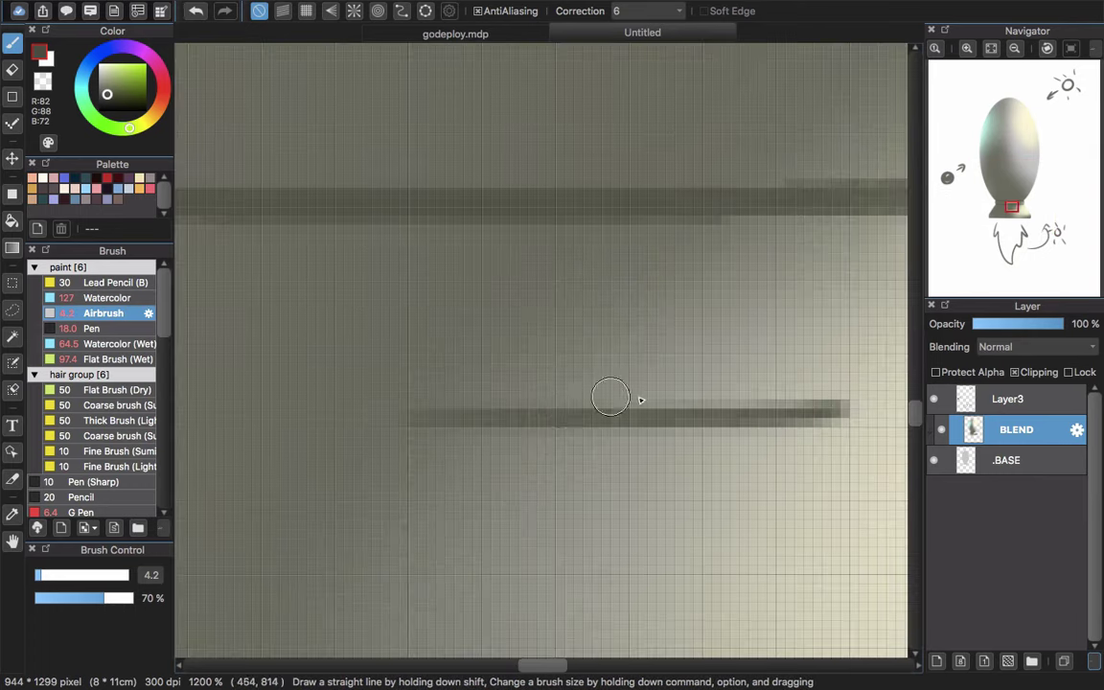
scroll(616, 406, down, 5)
key(super+z)
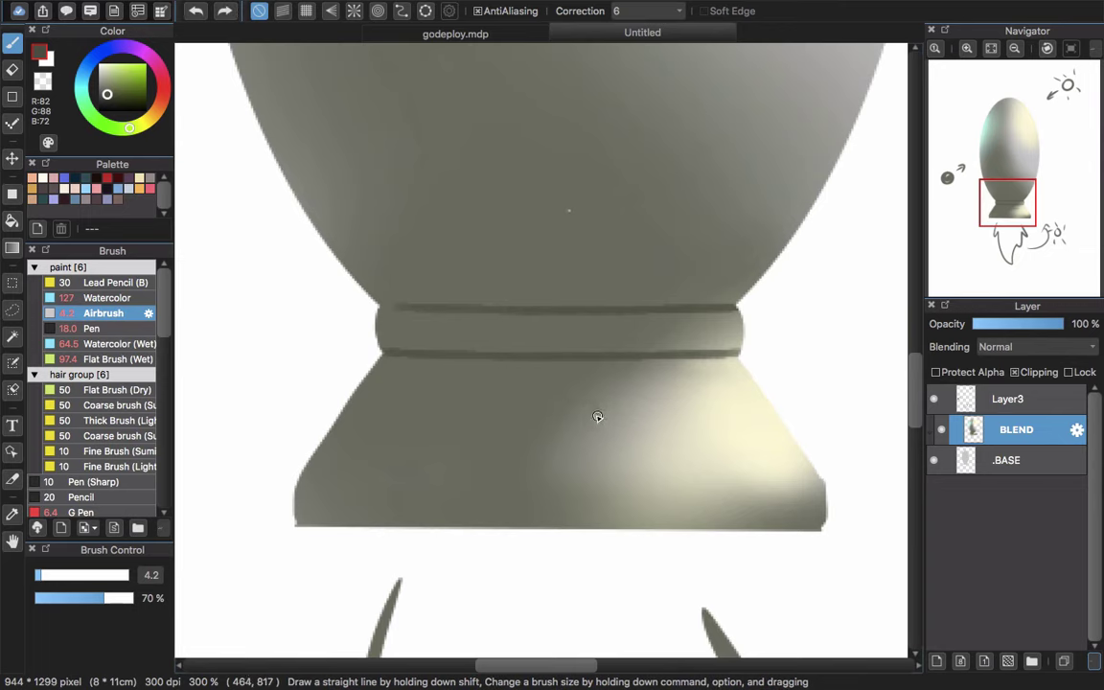
Create a wide, flat ellipse snap and position it across the upper part of the body
scroll(582, 412, down, 1)
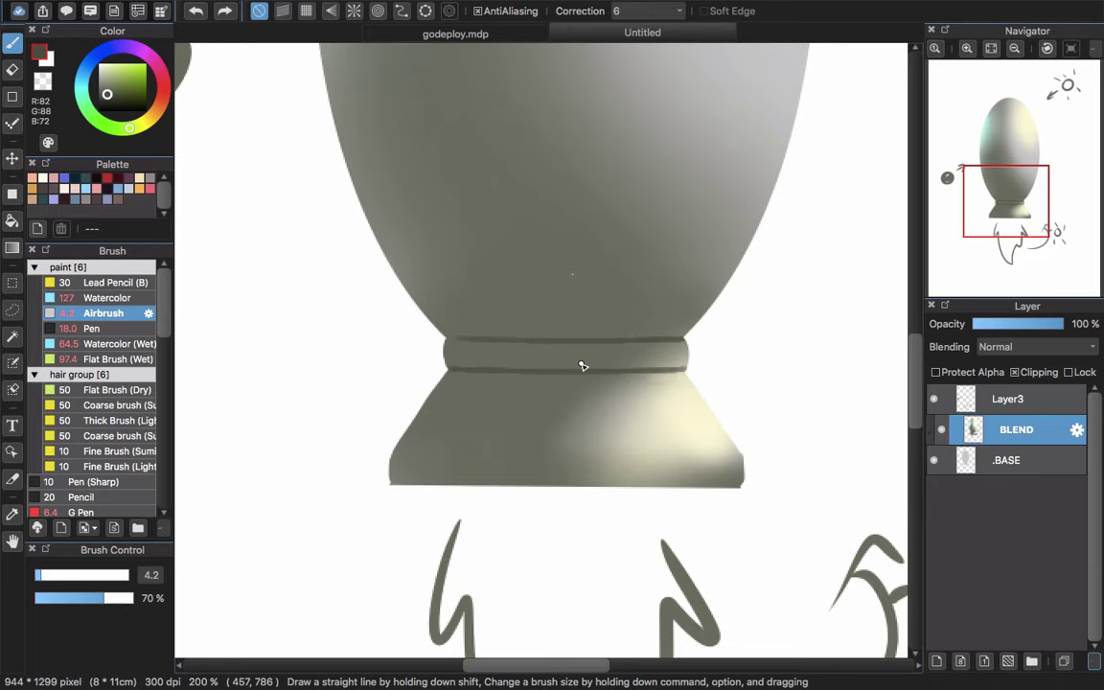
scroll(575, 348, down, 1)
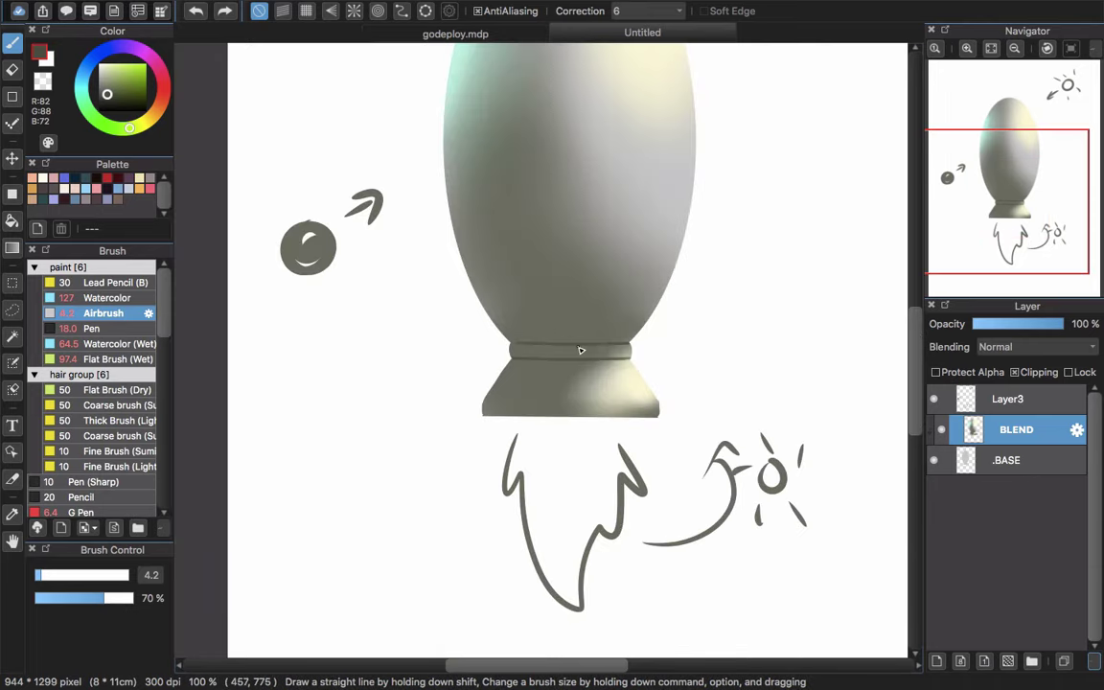
scroll(545, 231, up, 2)
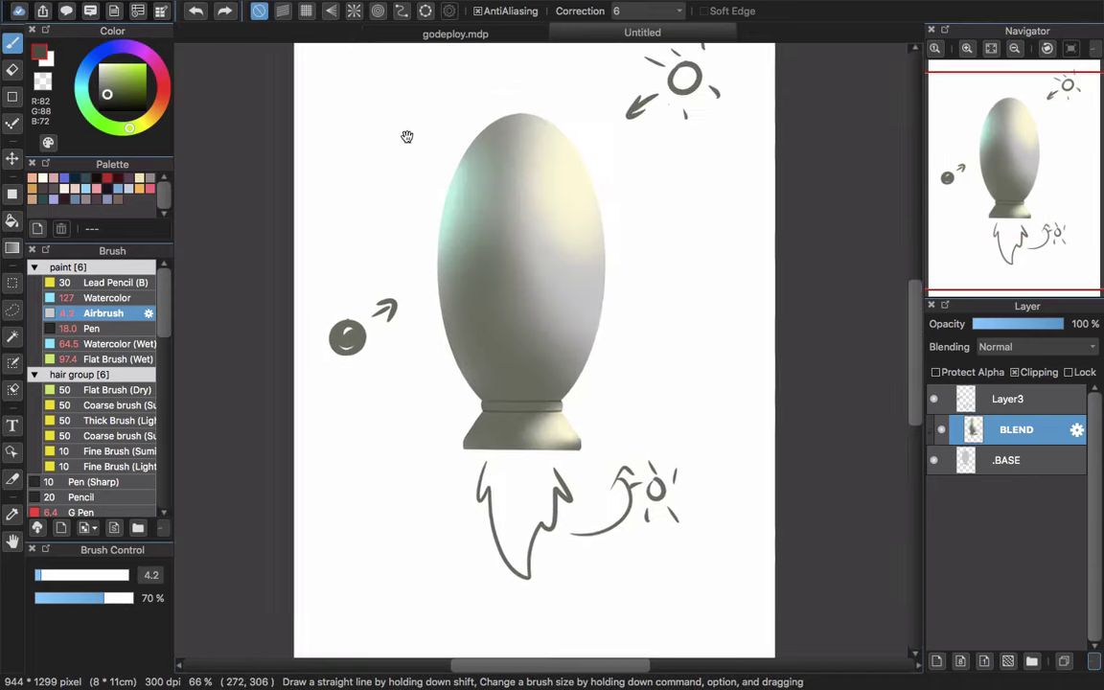
click(425, 10)
drag(544, 388, 526, 151)
drag(585, 198, 625, 200)
drag(505, 201, 505, 198)
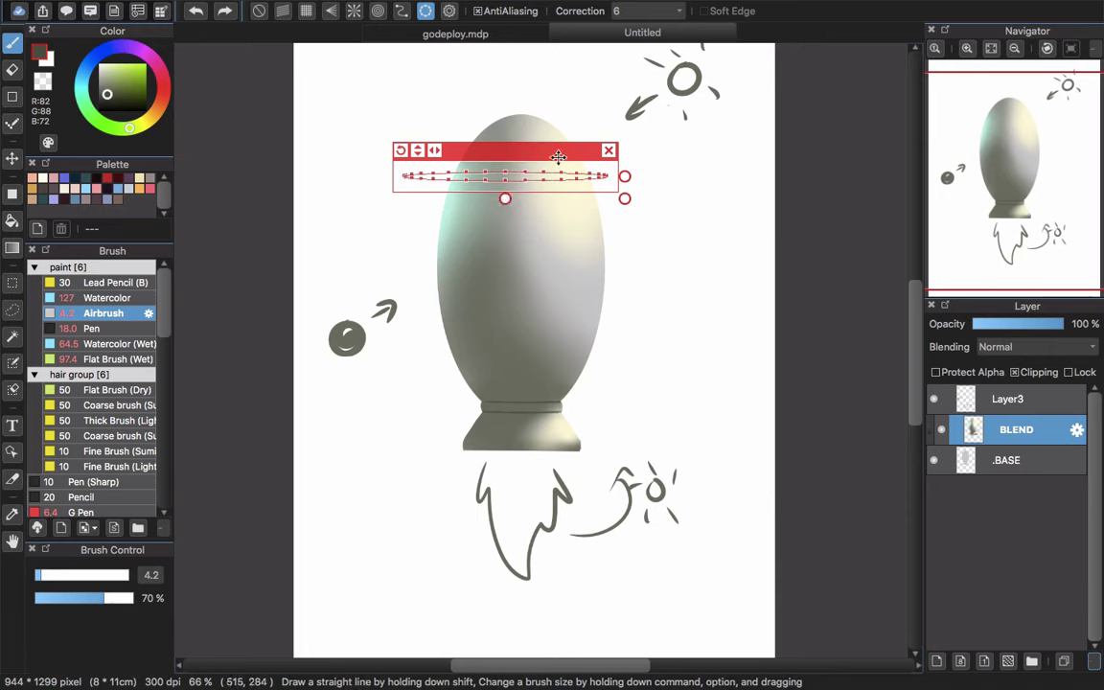
drag(558, 156, 561, 169)
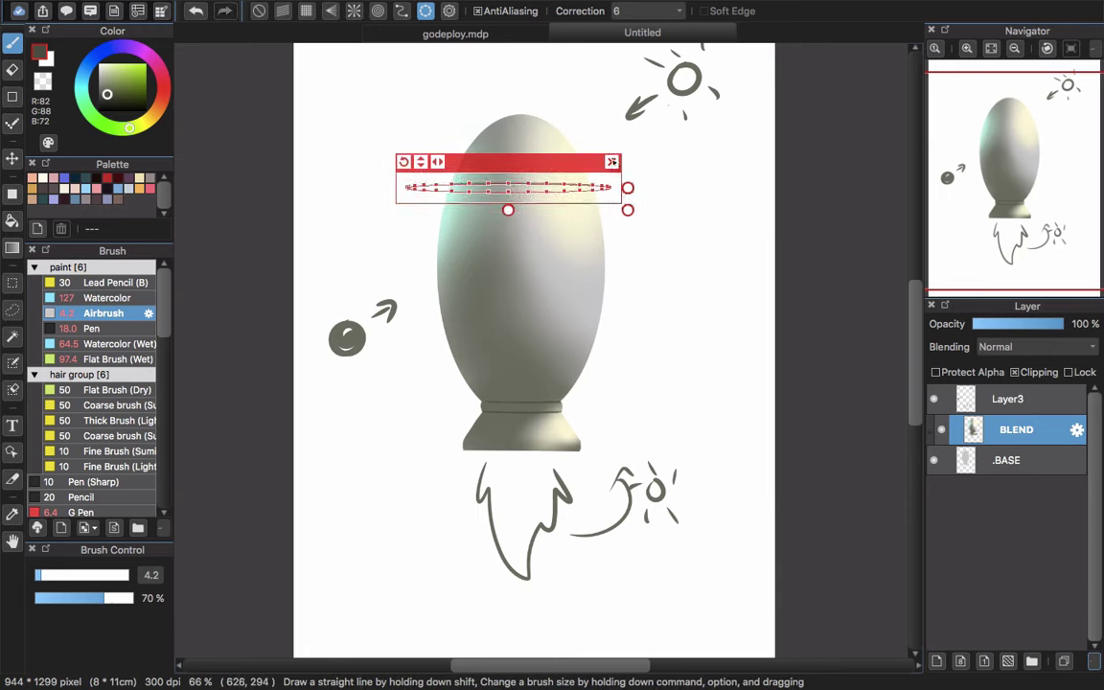
Replace the ellipse snap across the upper body with a slightly taller one and trace a dark curved seam line along its upper edge
click(611, 161)
key(super+z)
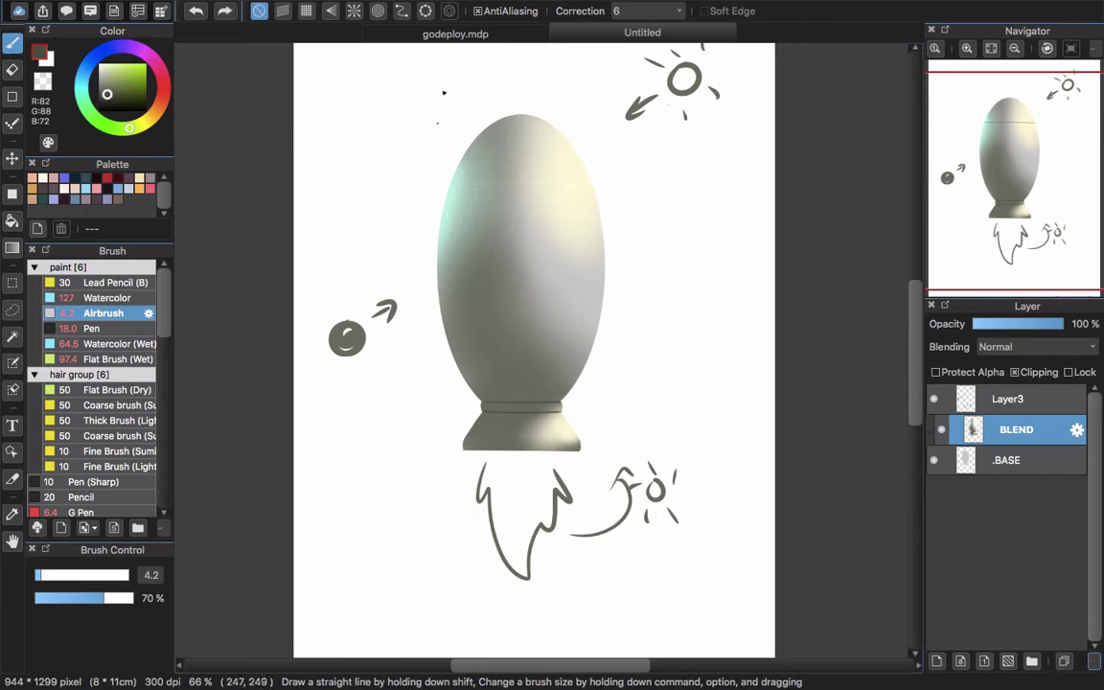
click(424, 13)
drag(508, 211, 510, 217)
mouse_move(538, 162)
mouse_down()
mouse_move(547, 158)
mouse_move(546, 208)
mouse_up()
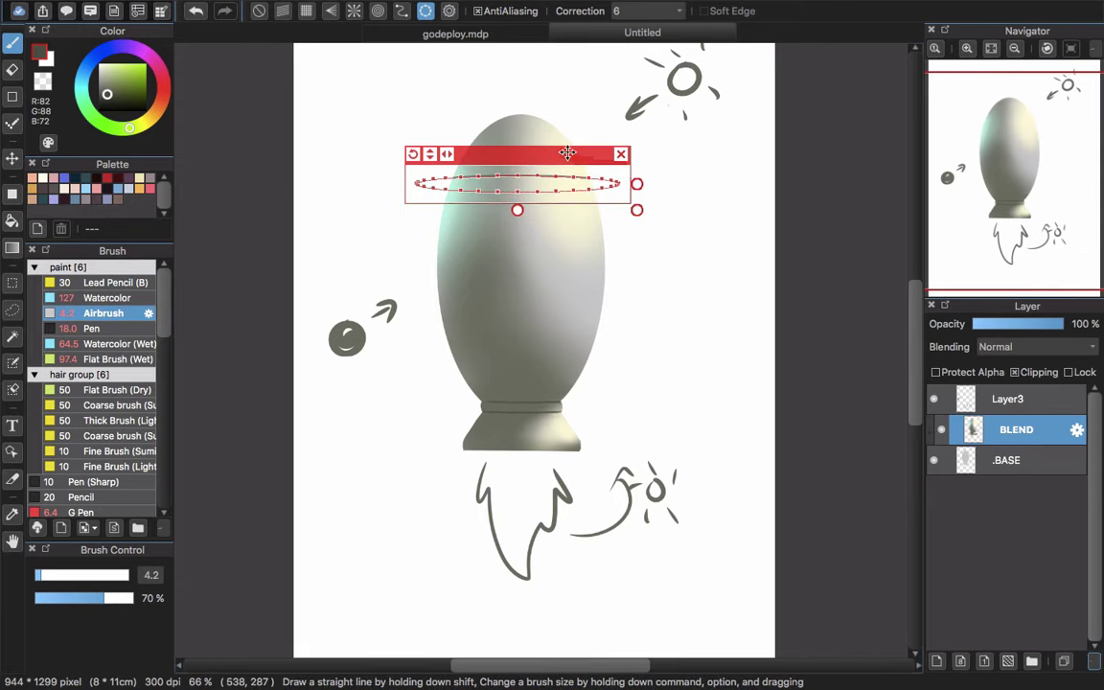
mouse_move(561, 151)
mouse_down()
mouse_move(680, 321)
mouse_move(688, 305)
mouse_move(672, 284)
mouse_up()
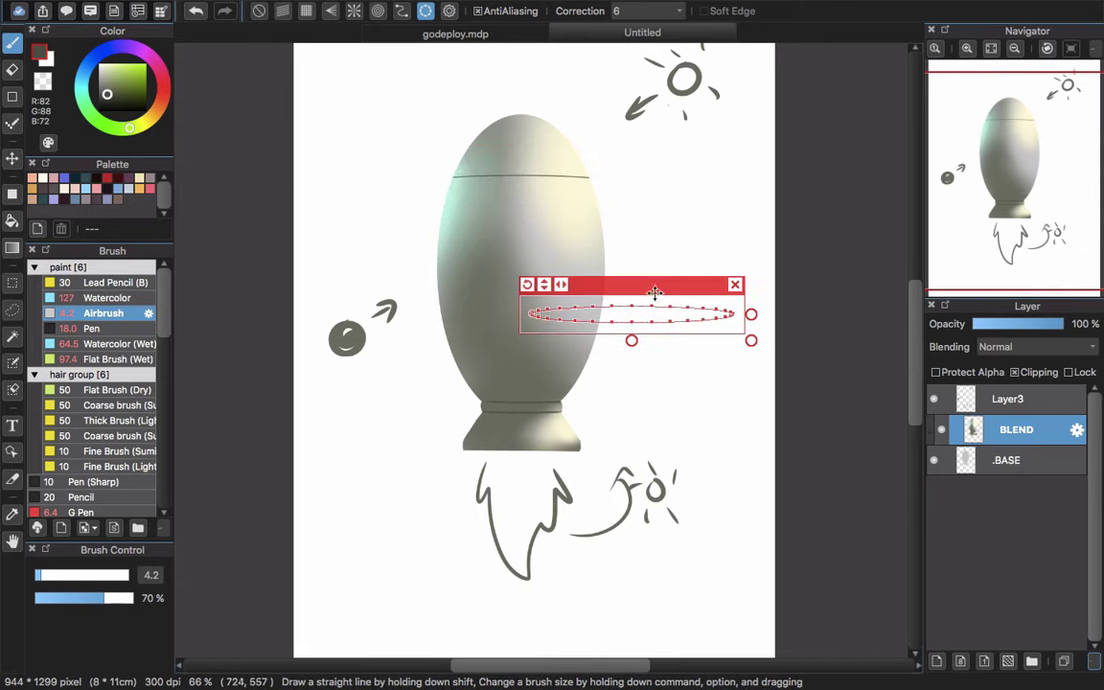
Move the ellipse snap back over the body so its upper edge sits just below the dark seam line
scroll(518, 168, up, 1)
drag(665, 361, 507, 171)
scroll(564, 184, up, 4)
scroll(575, 177, down, 2)
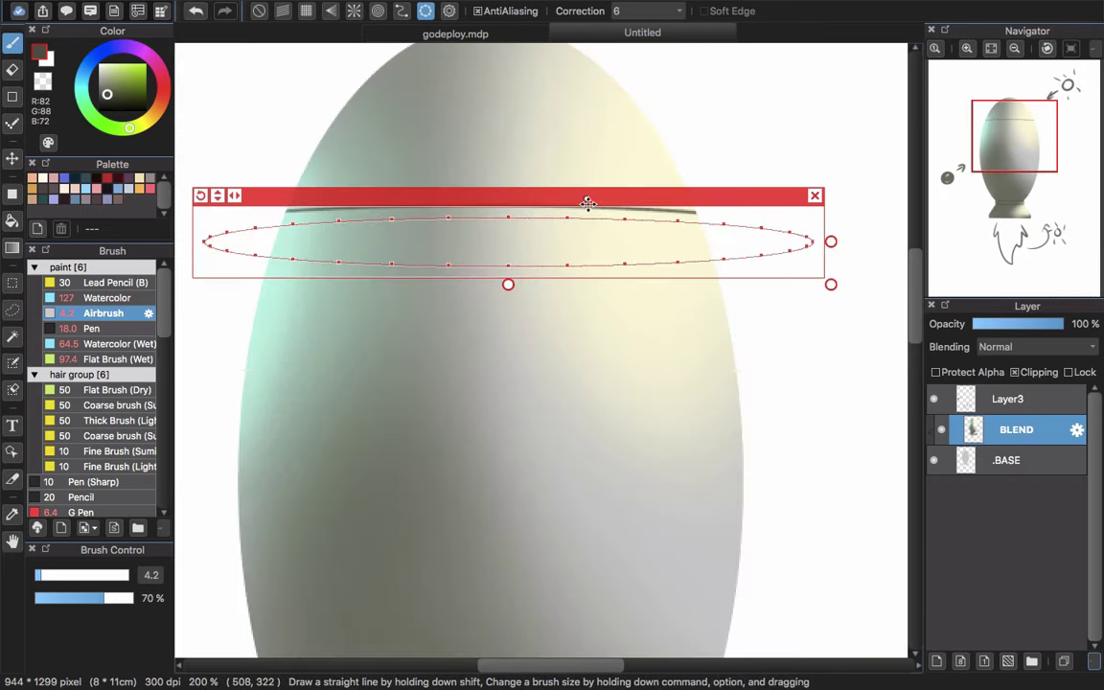
drag(588, 203, 580, 194)
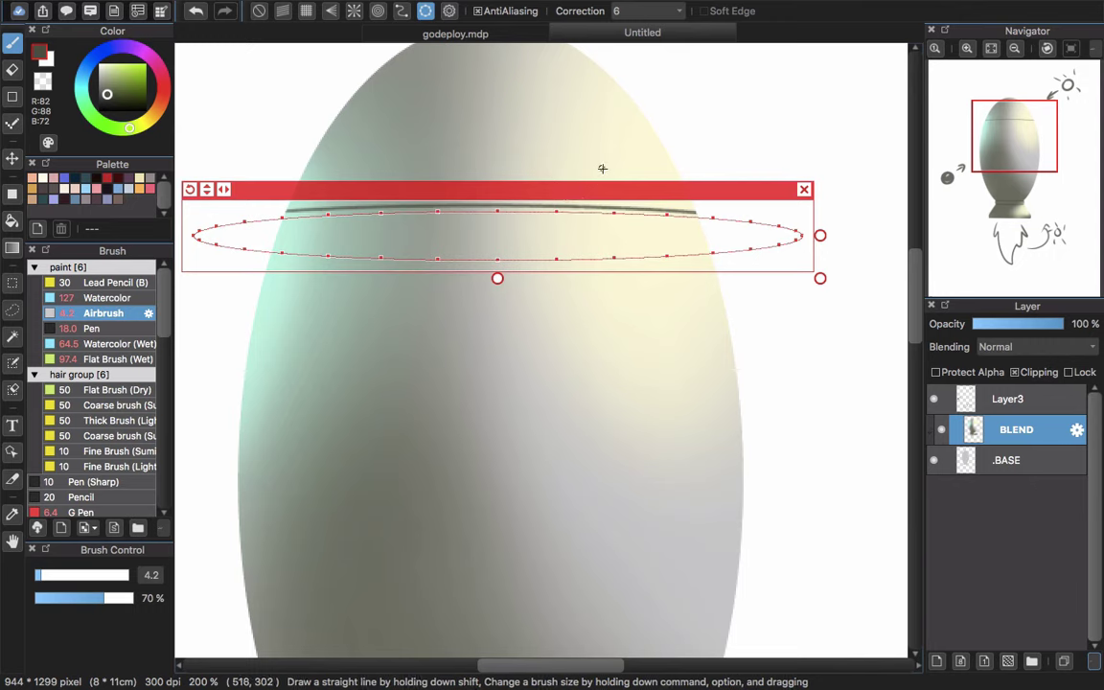
Paint a thin pale highlight (R246 G255 B231) under the seam's middle with the airbrush at size 2.6, then remove the ellipse snap
drag(106, 72, 97, 69)
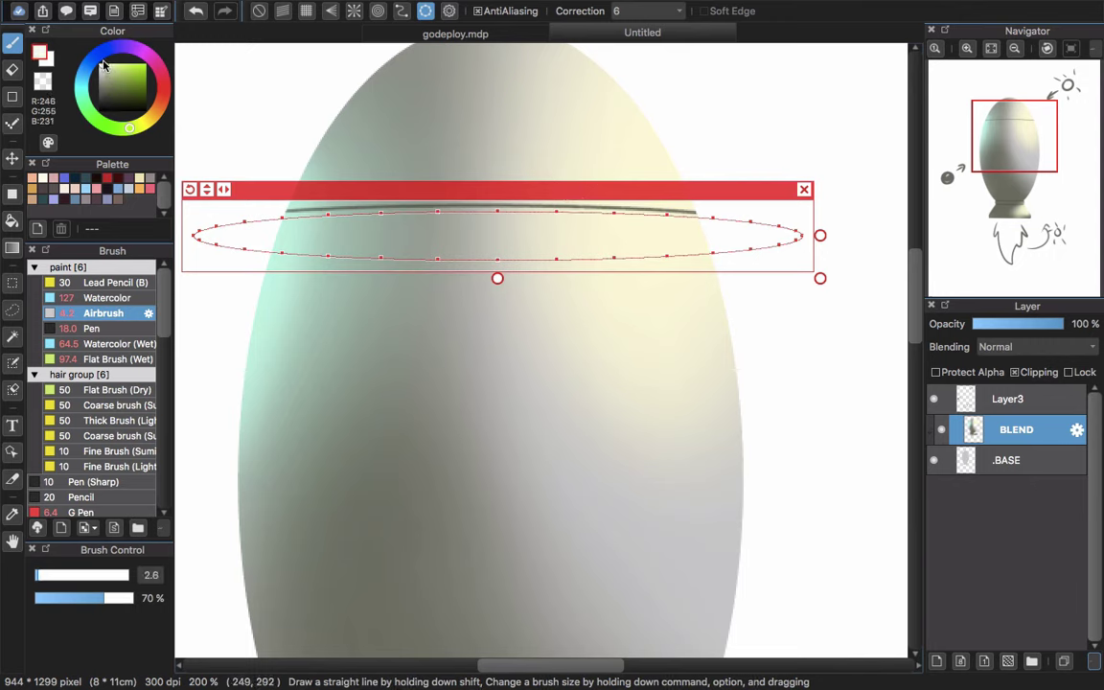
drag(519, 193, 533, 191)
key(super+z)
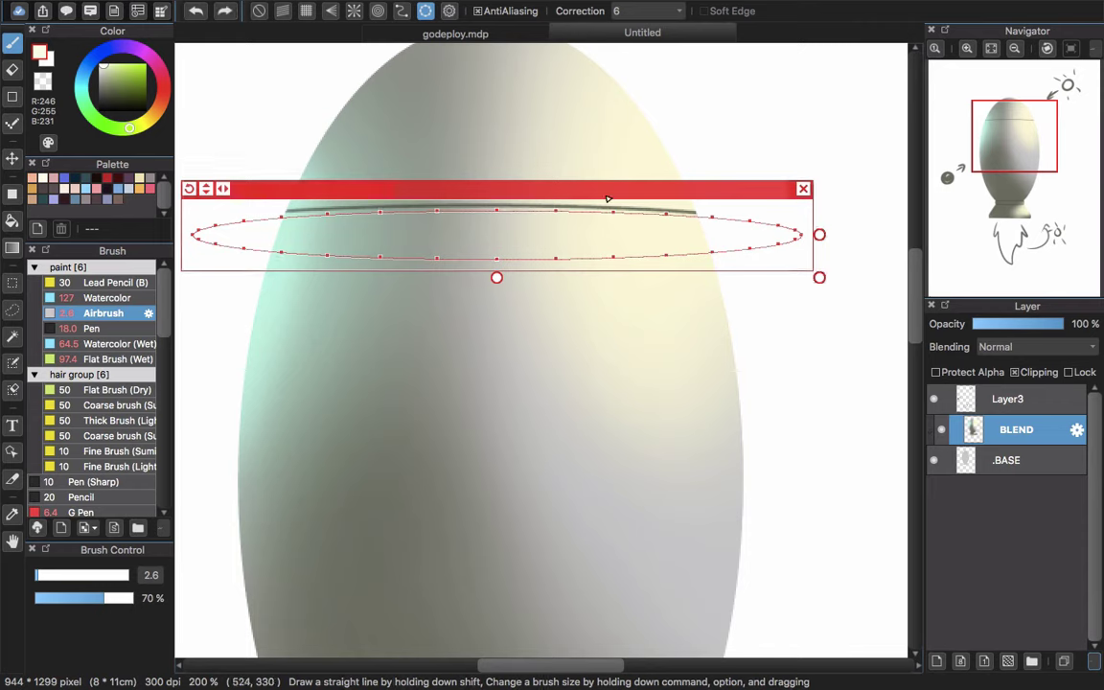
drag(605, 193, 604, 191)
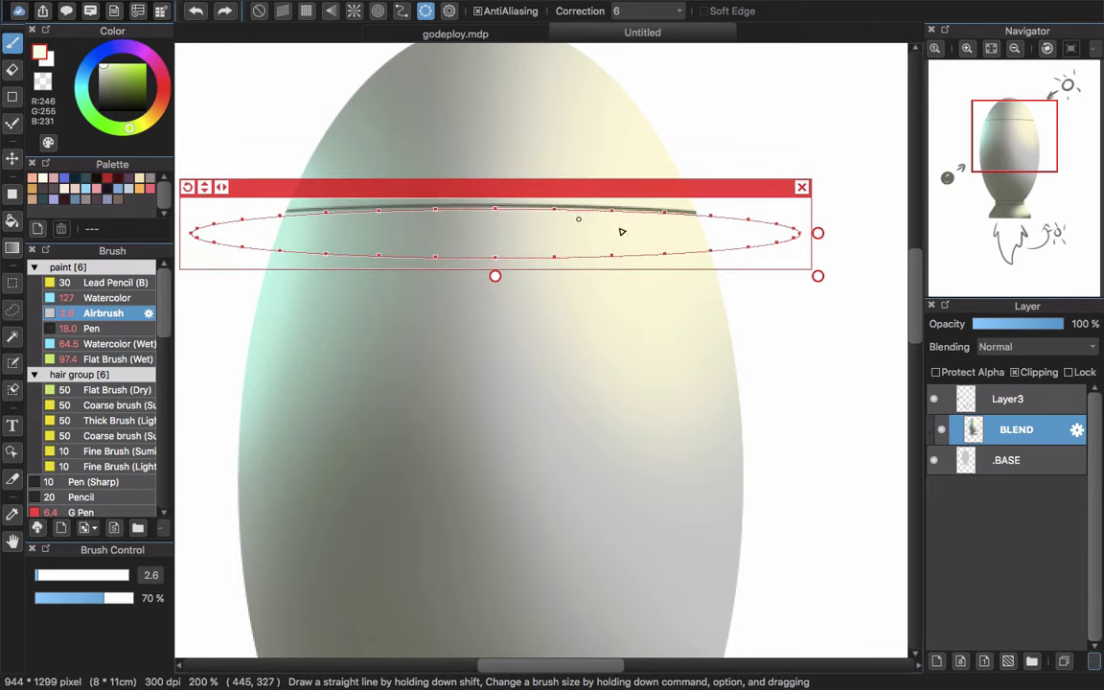
drag(622, 231, 653, 233)
drag(712, 189, 791, 35)
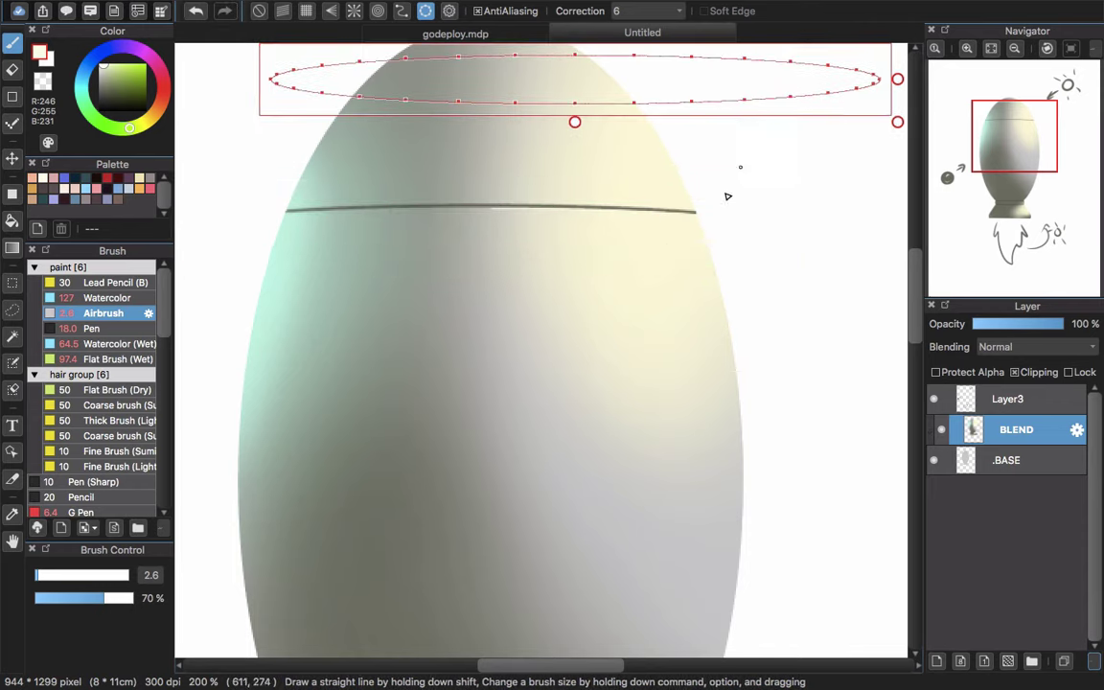
scroll(651, 303, up, 4)
scroll(650, 302, right, 2)
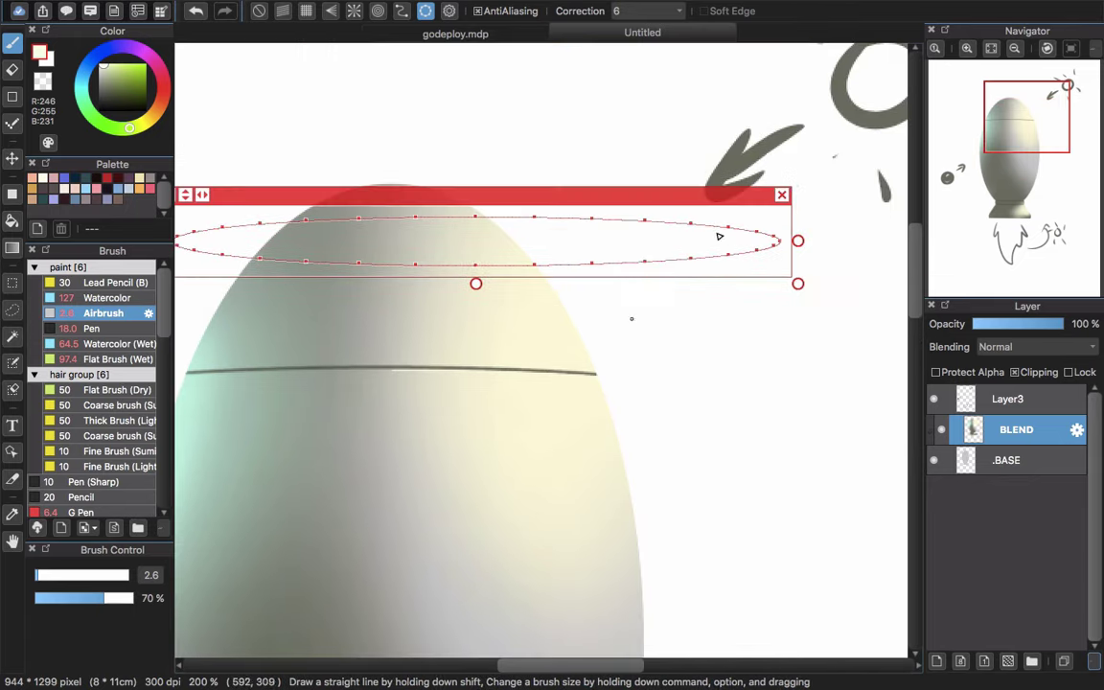
click(782, 195)
Try to extend the pale highlight freehand toward the seam's left side and widen it with a larger airbrush
scroll(356, 372, up, 2)
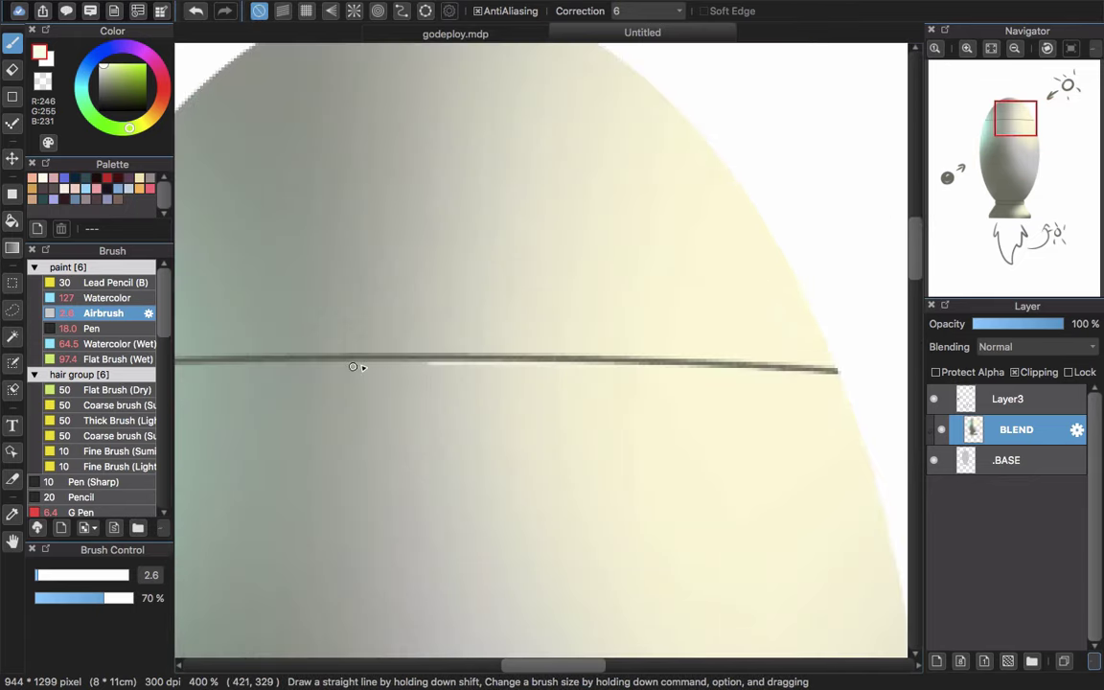
drag(368, 363, 413, 364)
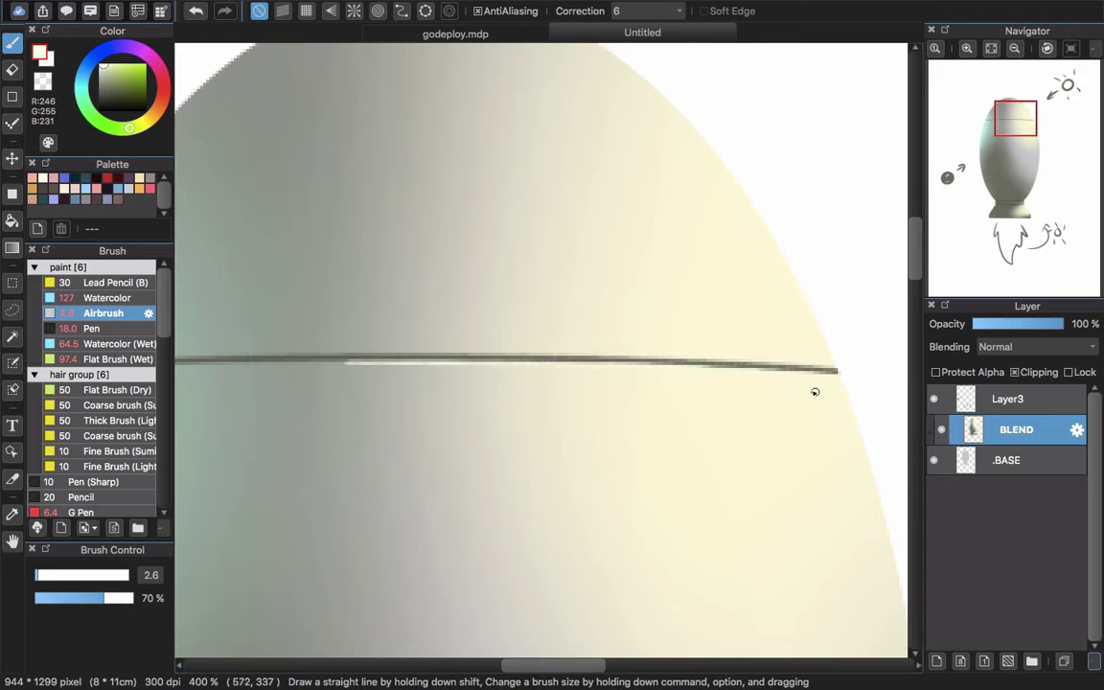
scroll(675, 393, down, 5)
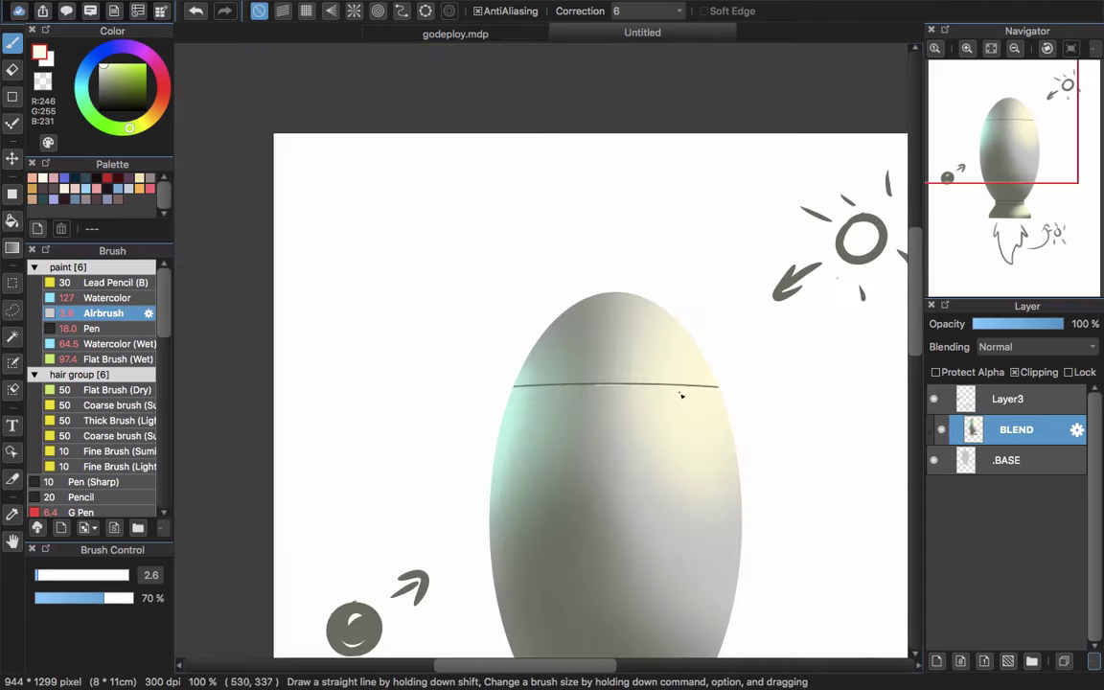
scroll(669, 389, up, 5)
key(super+z)
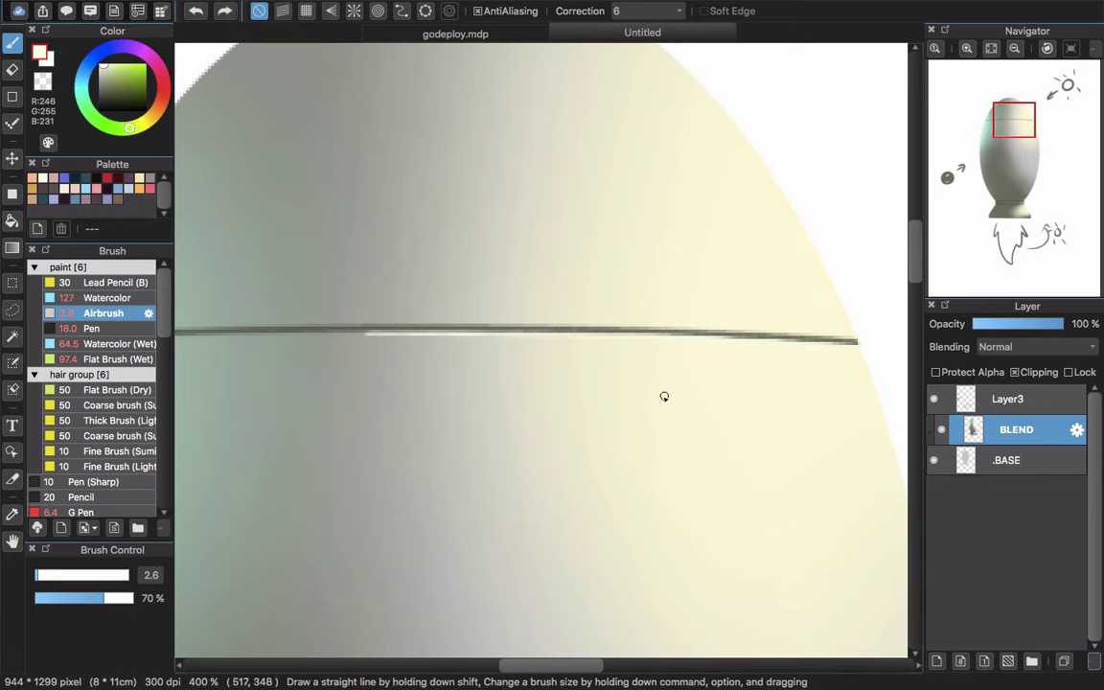
key(super+z)
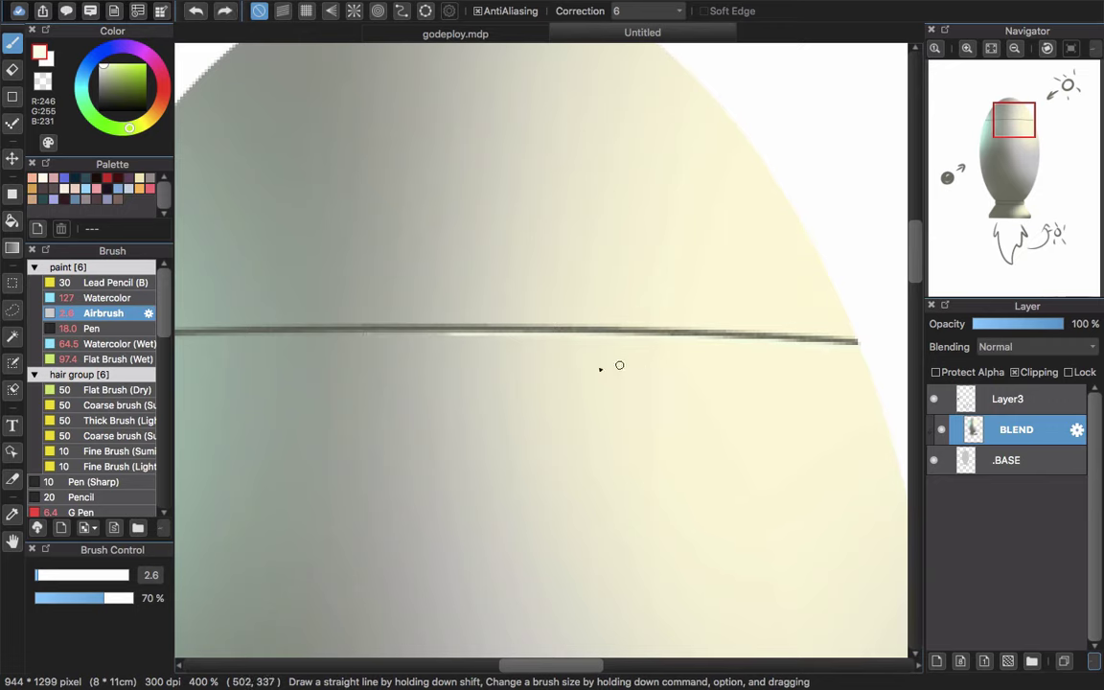
mouse_move(489, 364)
mouse_down()
mouse_move(607, 360)
mouse_move(491, 335)
mouse_move(602, 329)
mouse_up()
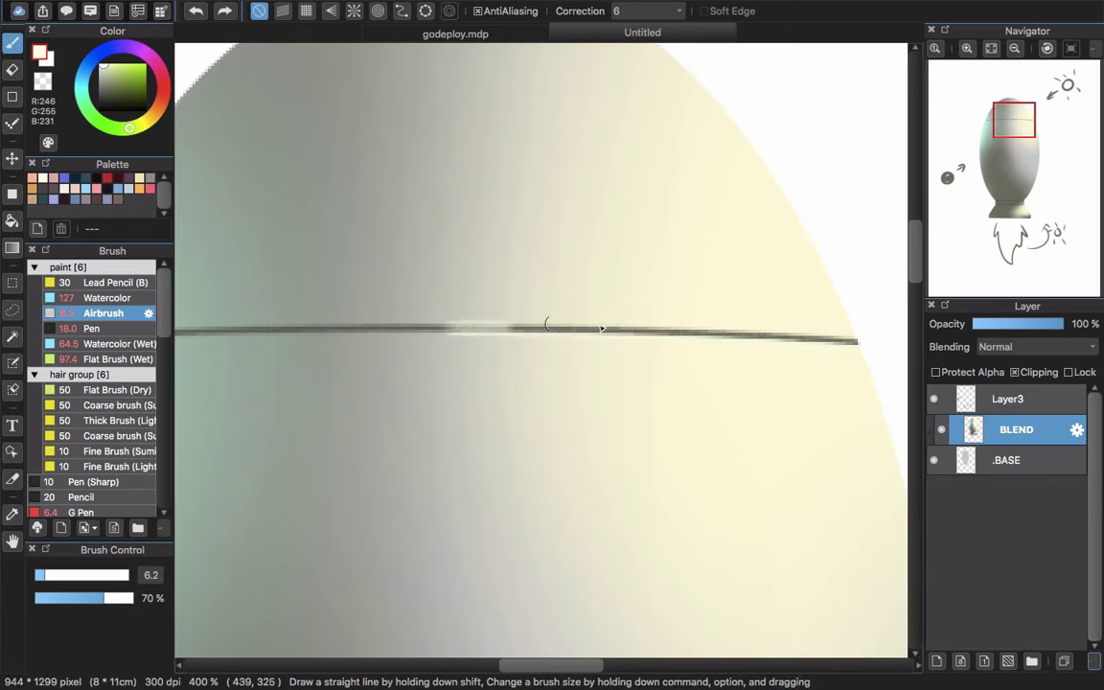
key(super+z)
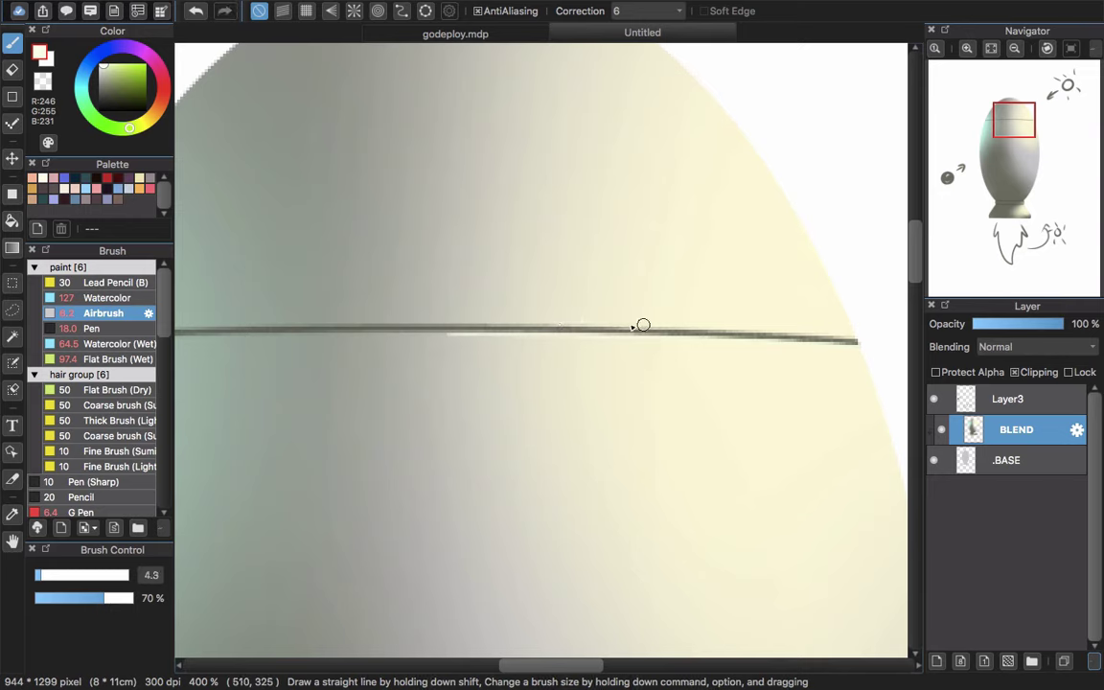
Paint thin pure white highlights above the seam's right part and below its left-centre part with the airbrush at size 4.3
drag(123, 88, 72, 55)
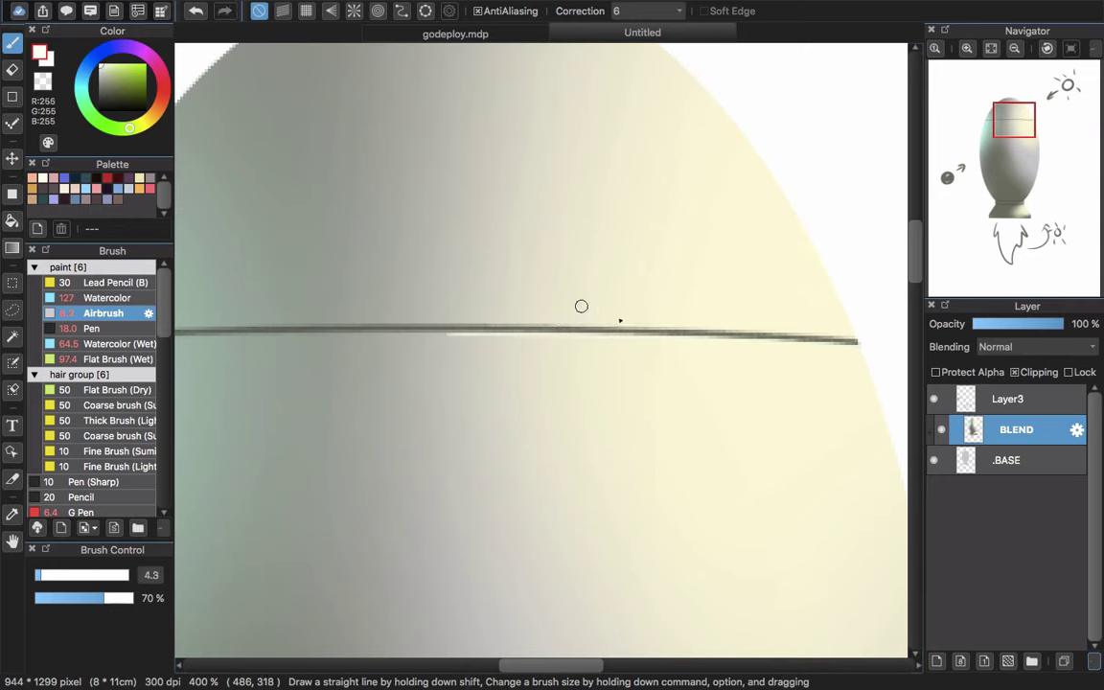
drag(741, 330, 847, 338)
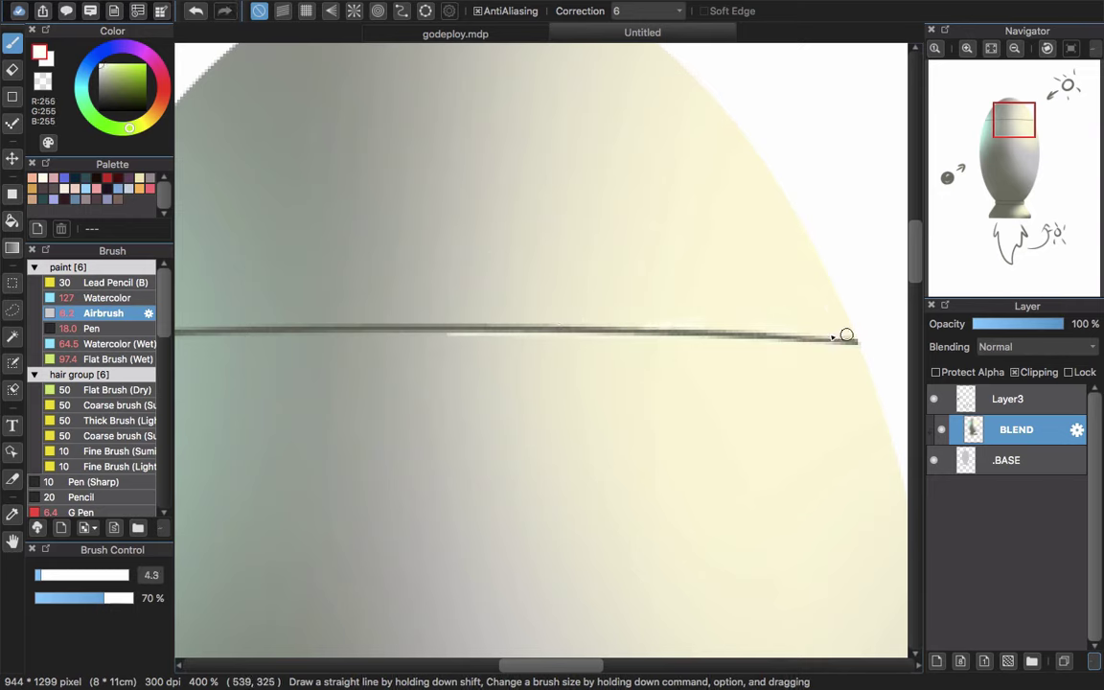
drag(469, 344, 720, 325)
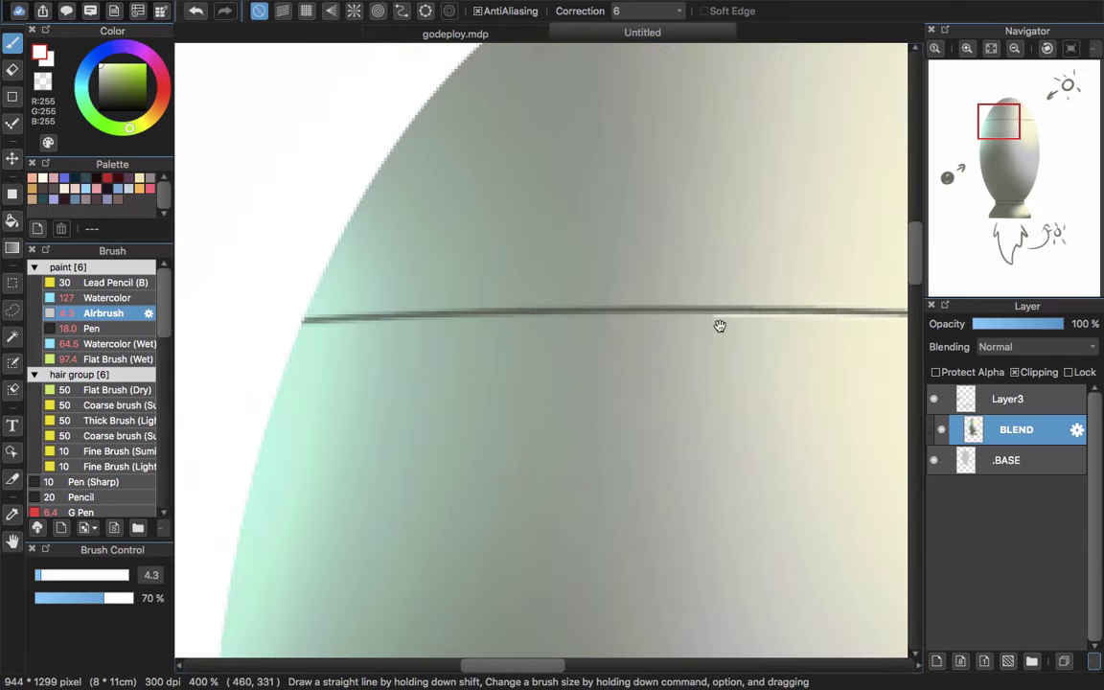
drag(614, 317, 745, 314)
key(super+z)
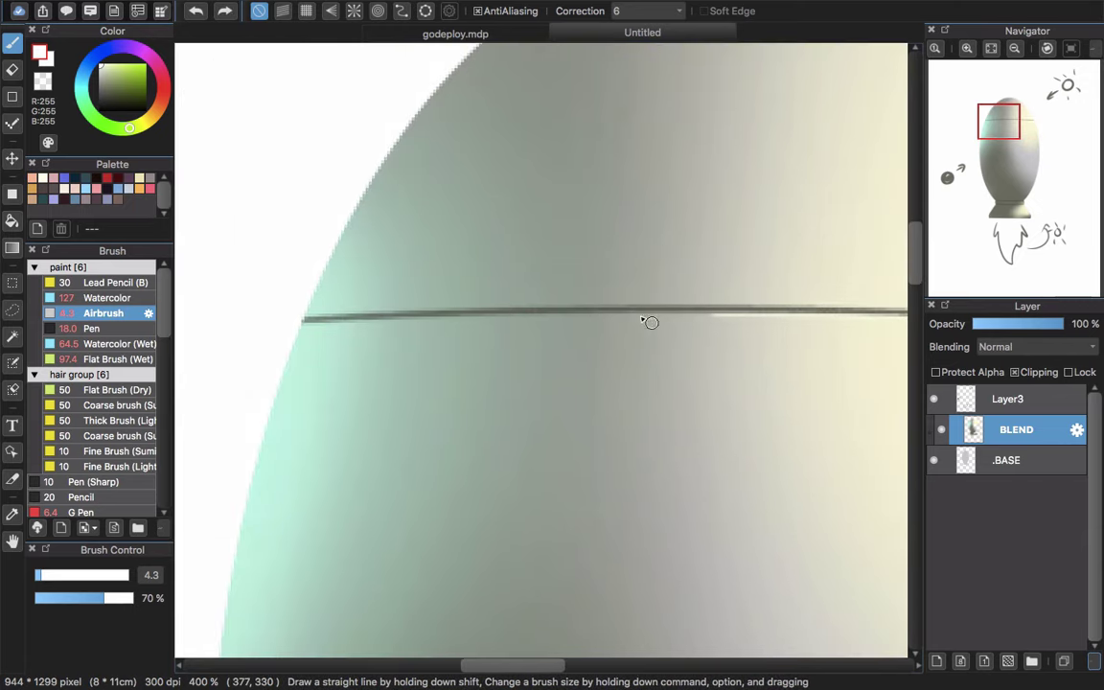
drag(618, 317, 709, 316)
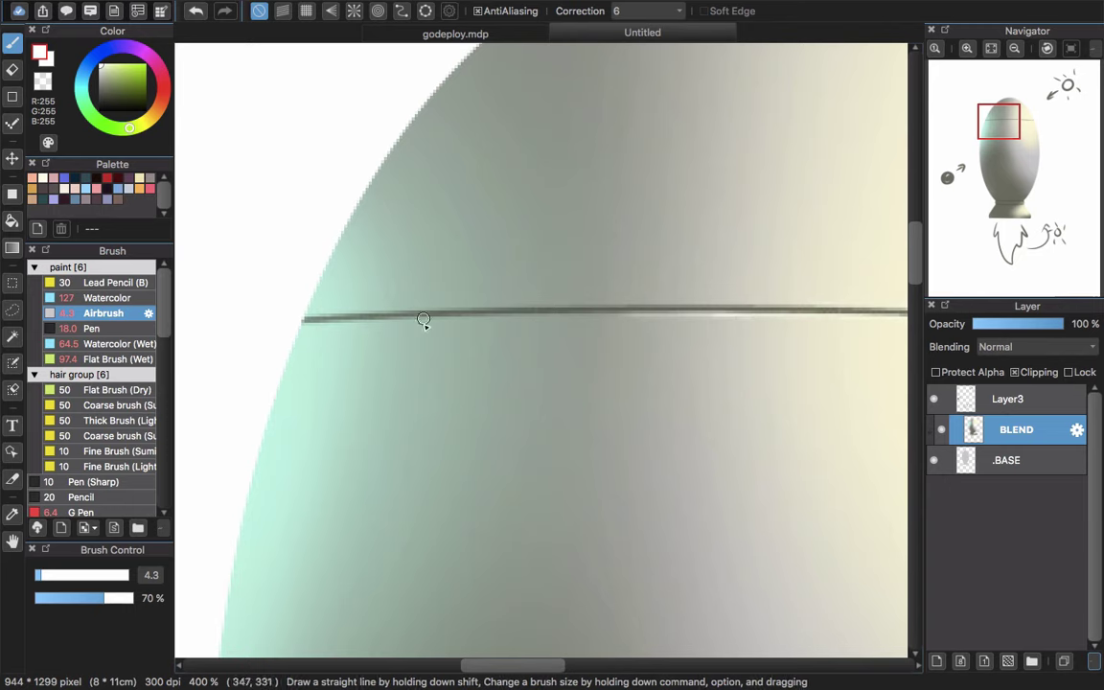
Sample the mint green from the body's left edge (R177 G226 B211) and paint a thin reflected highlight under the seam's left part
alt+click(451, 338)
alt+click(312, 309)
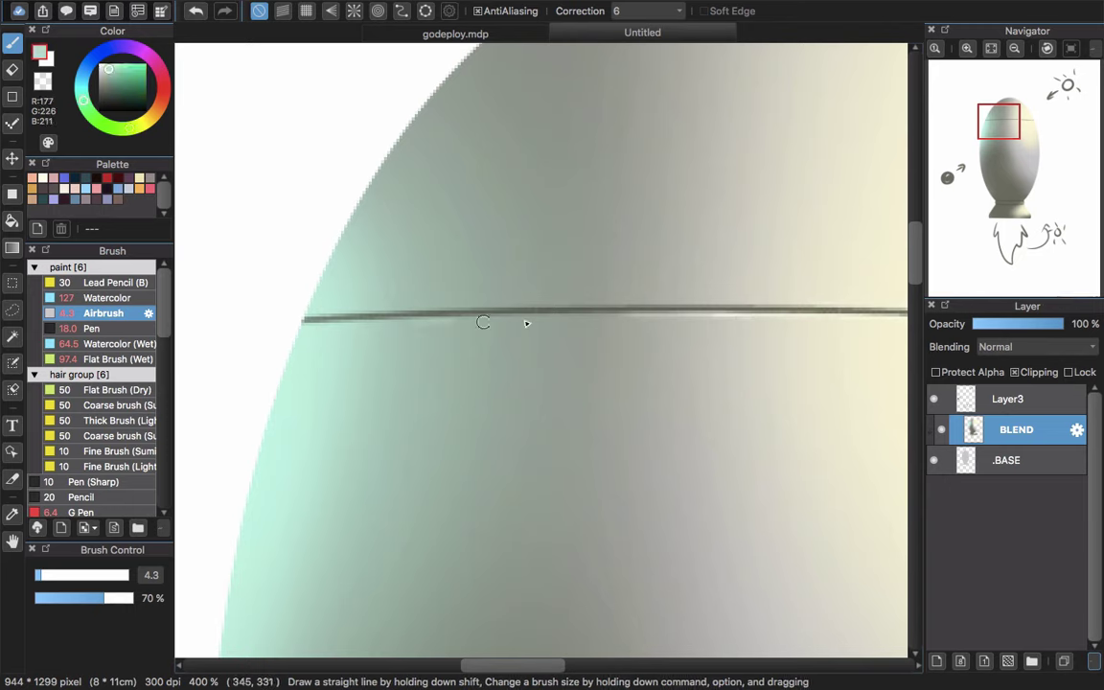
drag(483, 322, 647, 314)
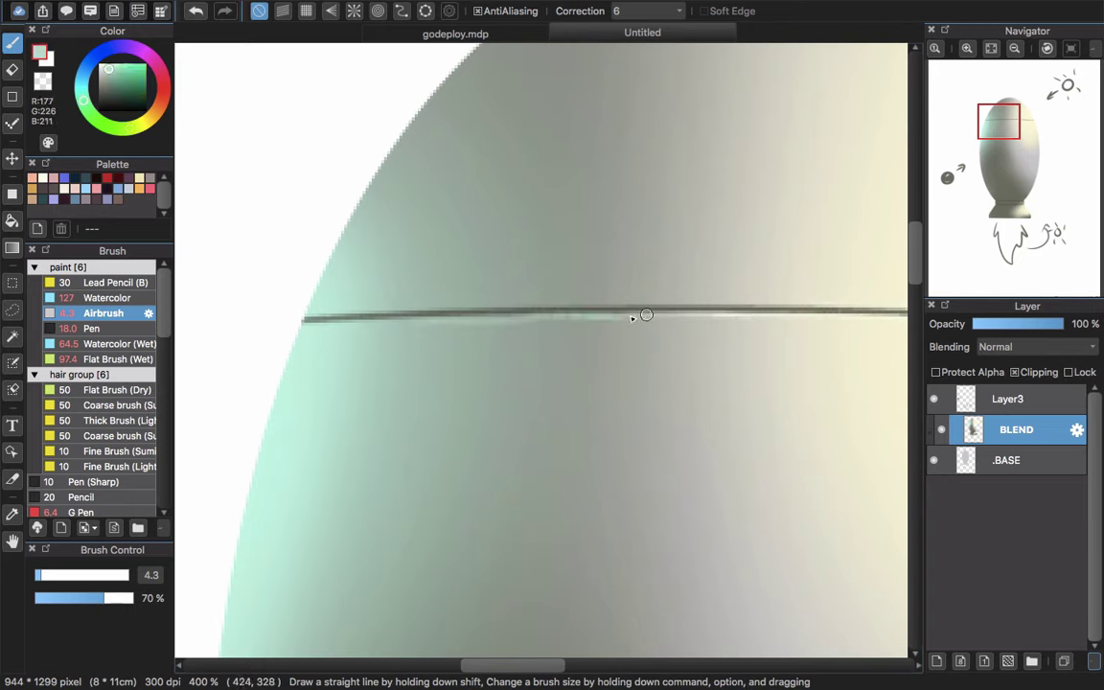
drag(579, 322, 628, 320)
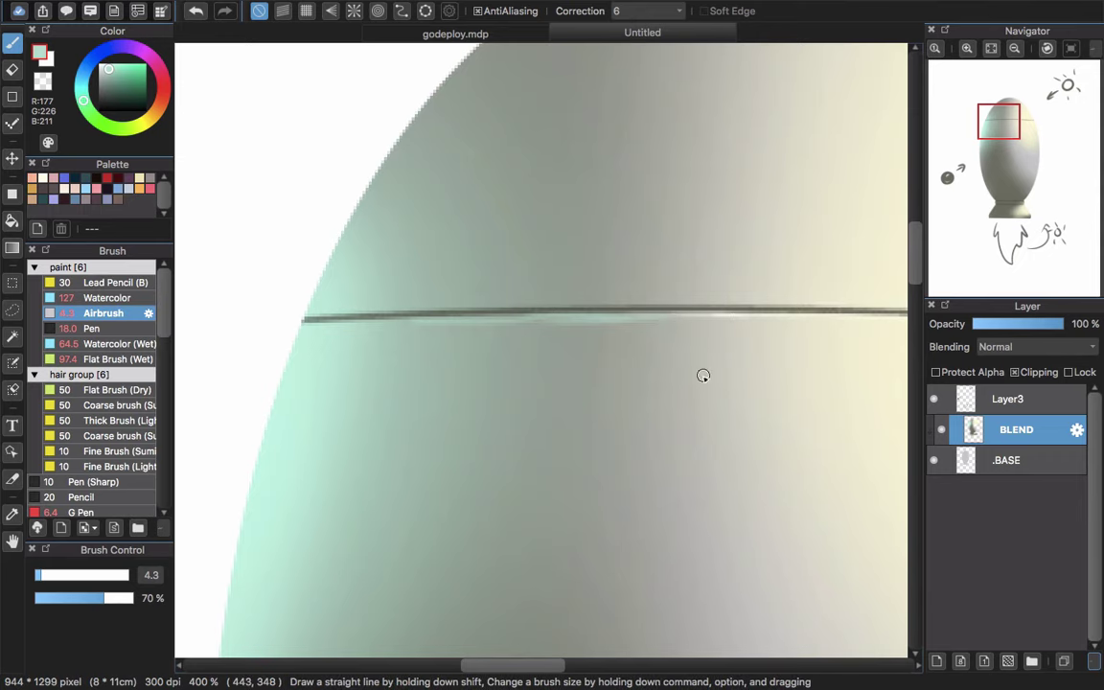
Try to paint a mint highlight along the collar's upper left edge with the airbrush, reducing its size to 5.1
scroll(704, 376, down, 4)
scroll(733, 484, down, 5)
scroll(733, 484, right, 2)
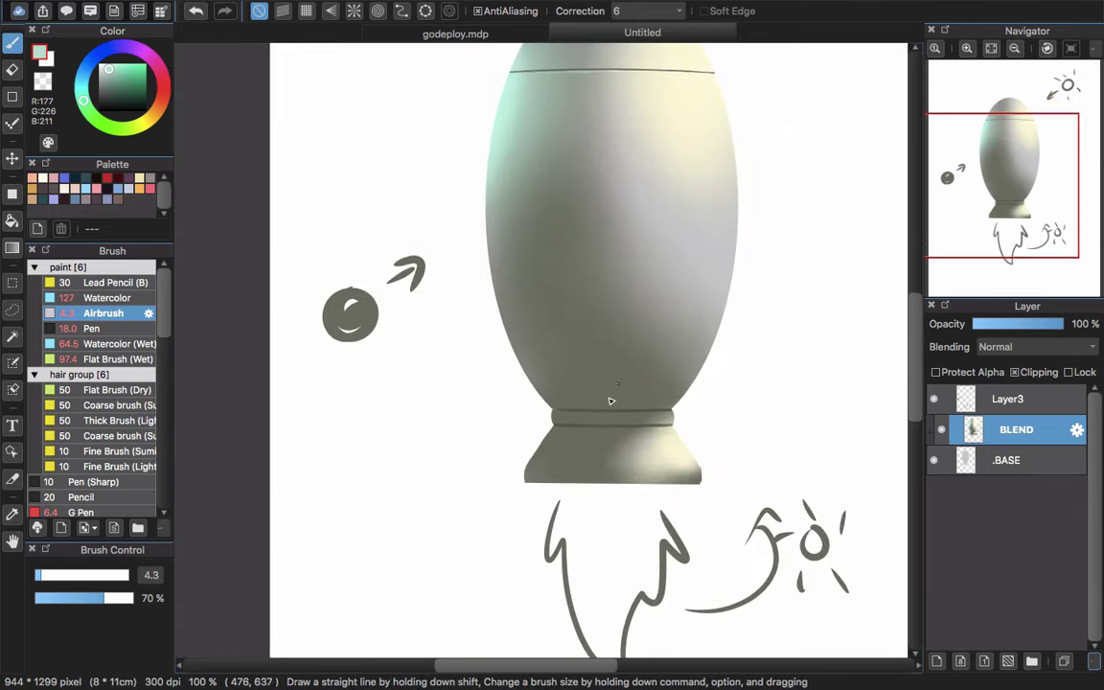
scroll(555, 425, up, 4)
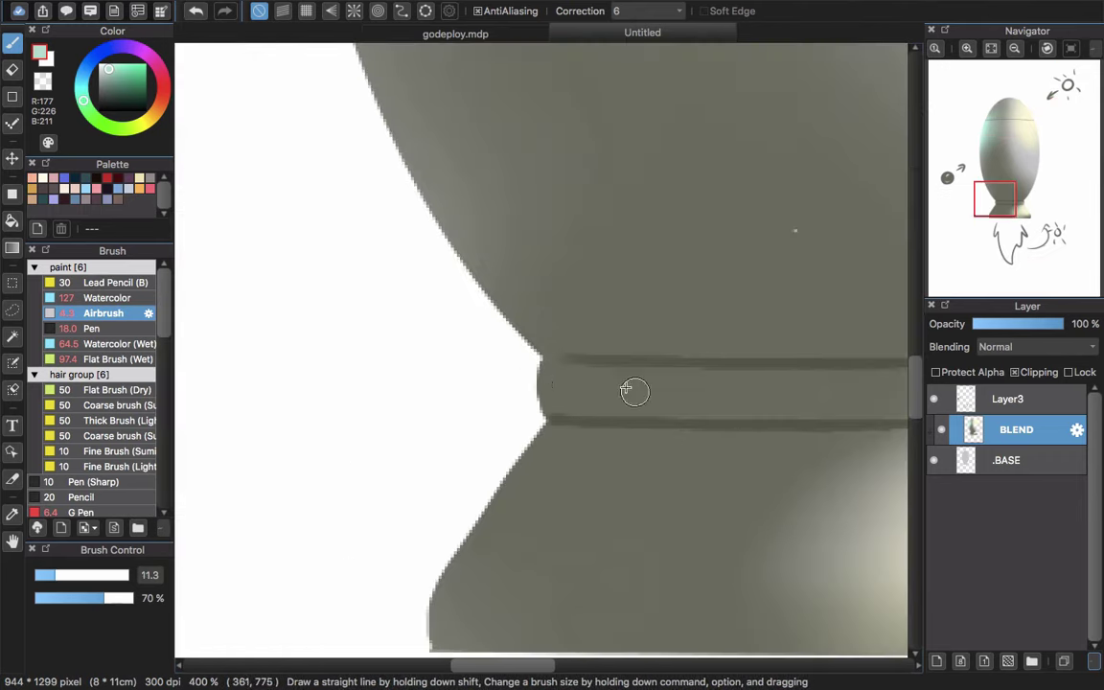
mouse_move(547, 370)
mouse_down()
mouse_move(786, 370)
mouse_move(683, 382)
mouse_move(582, 371)
mouse_up()
key(super+z)
key(super+z)
key(bracketleft)
key(bracketleft)
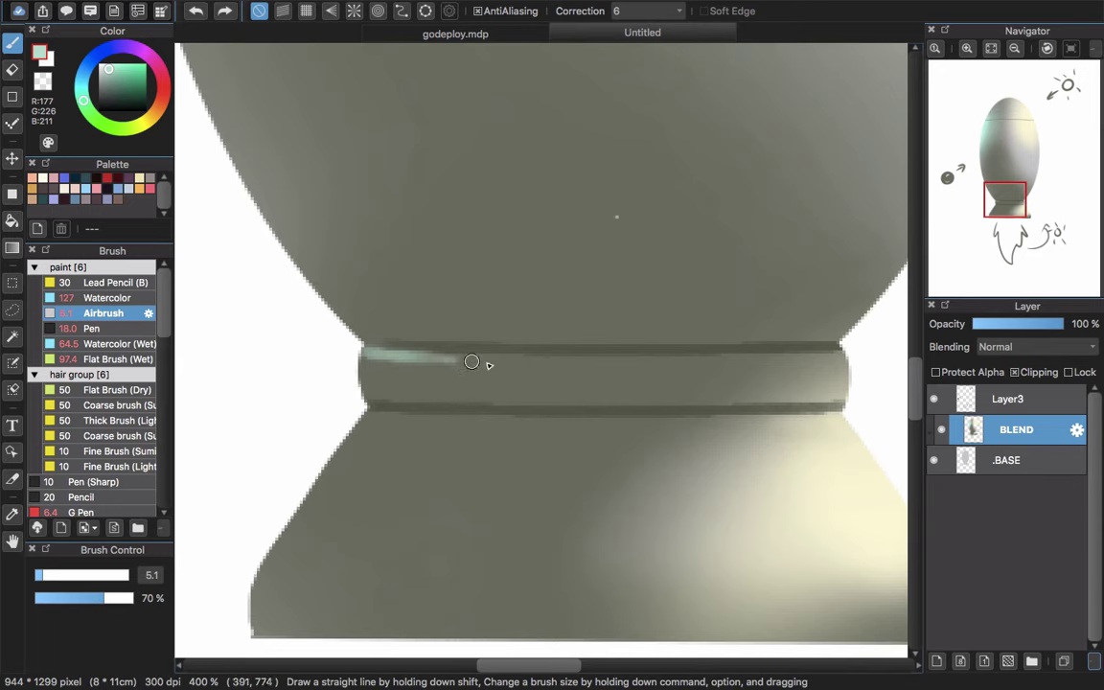
drag(450, 359, 606, 354)
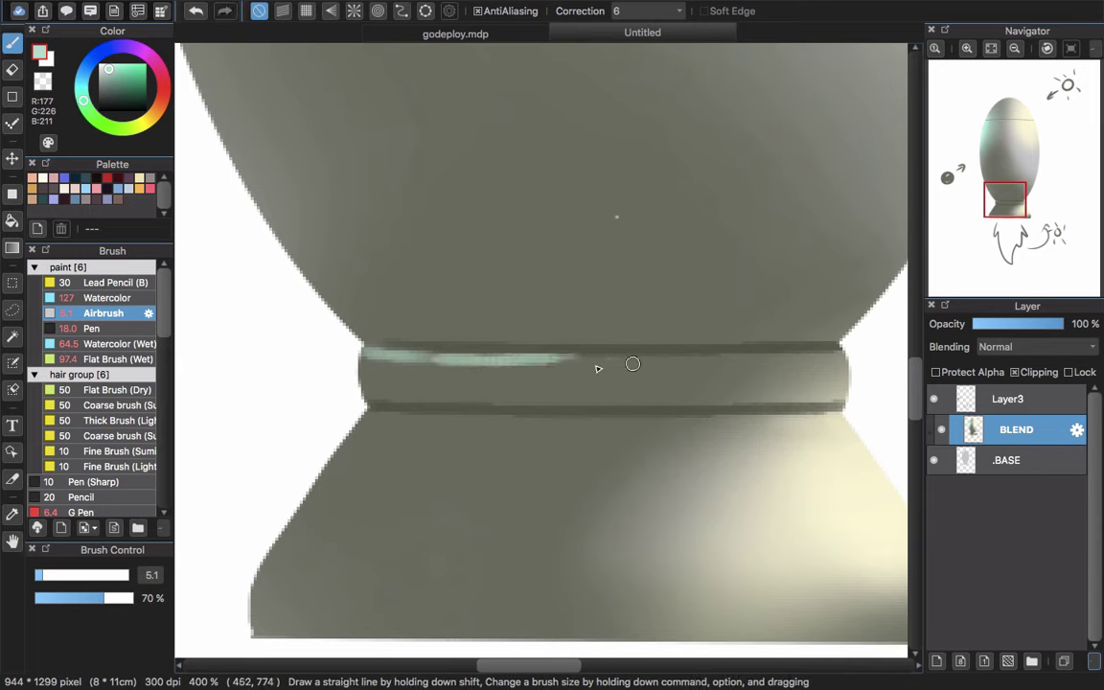
key(super+z)
key(super+z)
Try thinner mint highlight strokes under the collar's upper seam with the airbrush at size 2.8
drag(376, 353, 520, 358)
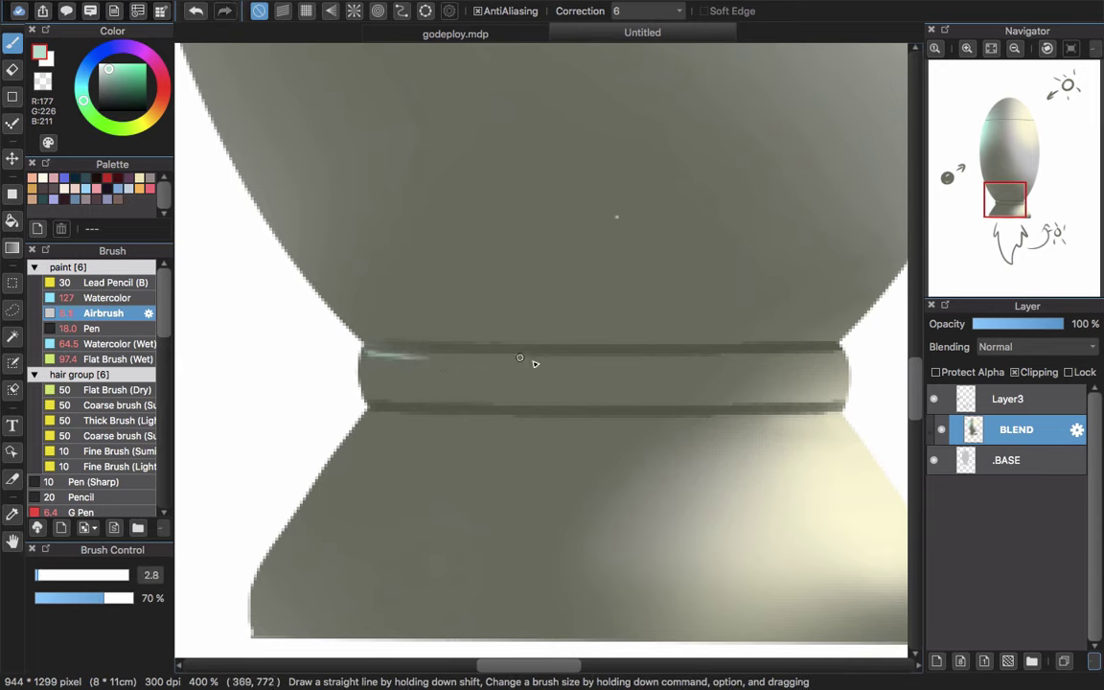
drag(434, 357, 591, 358)
key(super+z)
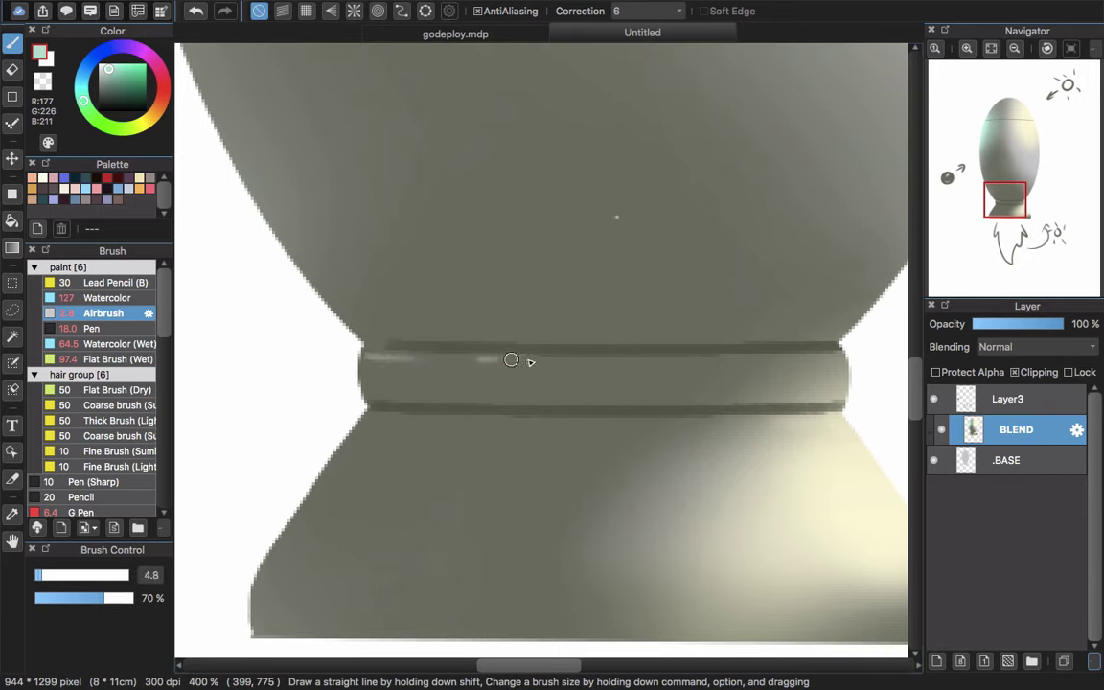
key(super+z)
Paint a mint highlight under the collar's upper seam from the left edge and soften it with sampled grey-green (R124 G137 B122) at size 7
key(])
drag(368, 353, 608, 357)
drag(518, 411, 482, 403)
alt+click(574, 357)
drag(419, 355, 549, 359)
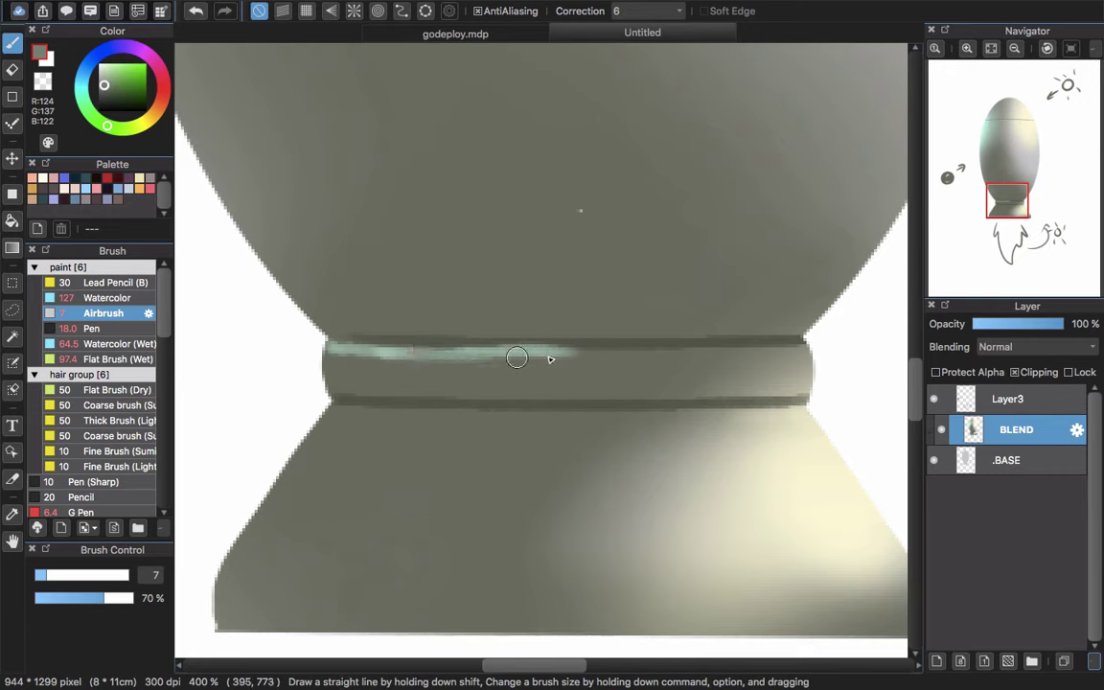
key(super+z)
mouse_move(428, 359)
mouse_down()
mouse_move(549, 354)
mouse_move(445, 357)
mouse_move(518, 361)
mouse_up()
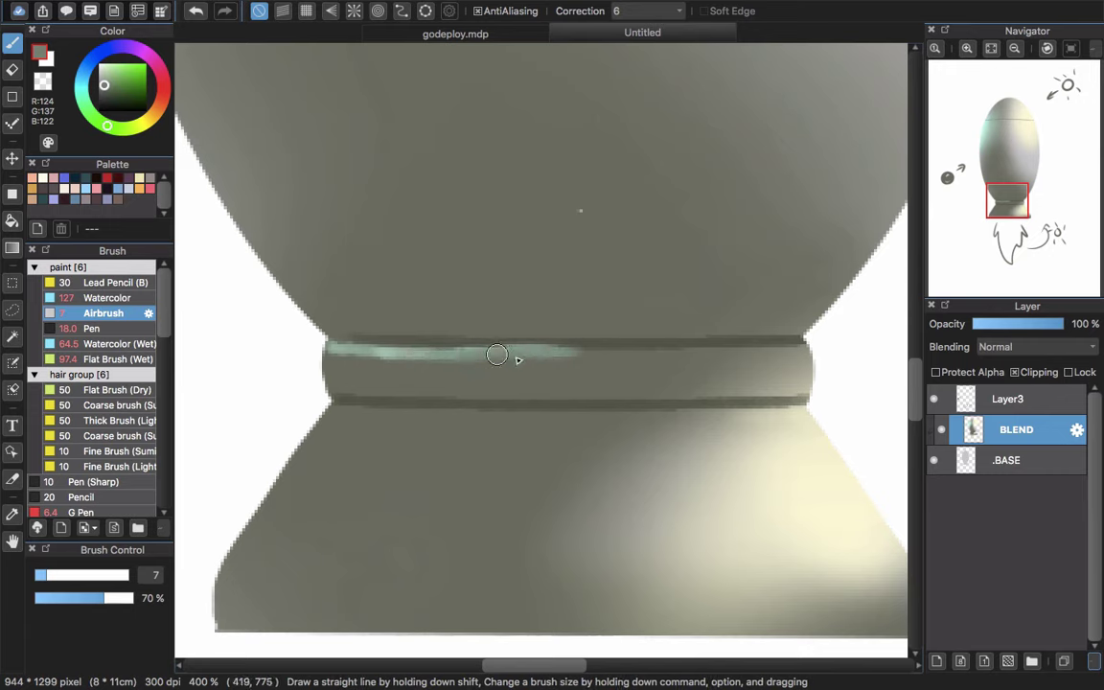
Sample the dark seam colour (R90 G96 B80), redefine the collar's upper seam above the mint highlight at size 3.6, and enlarge the airbrush to 7.1
alt+click(608, 341)
alt+super+drag(453, 356, 434, 351)
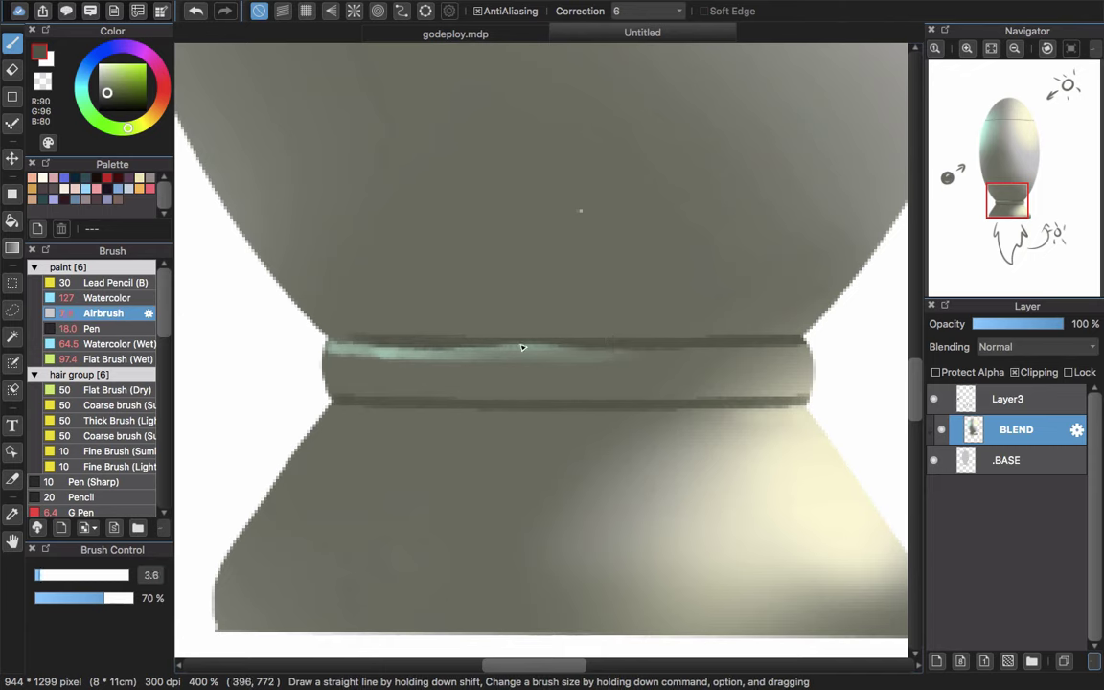
key(bracketright)
key(bracketright)
key(bracketright)
key(bracketright)
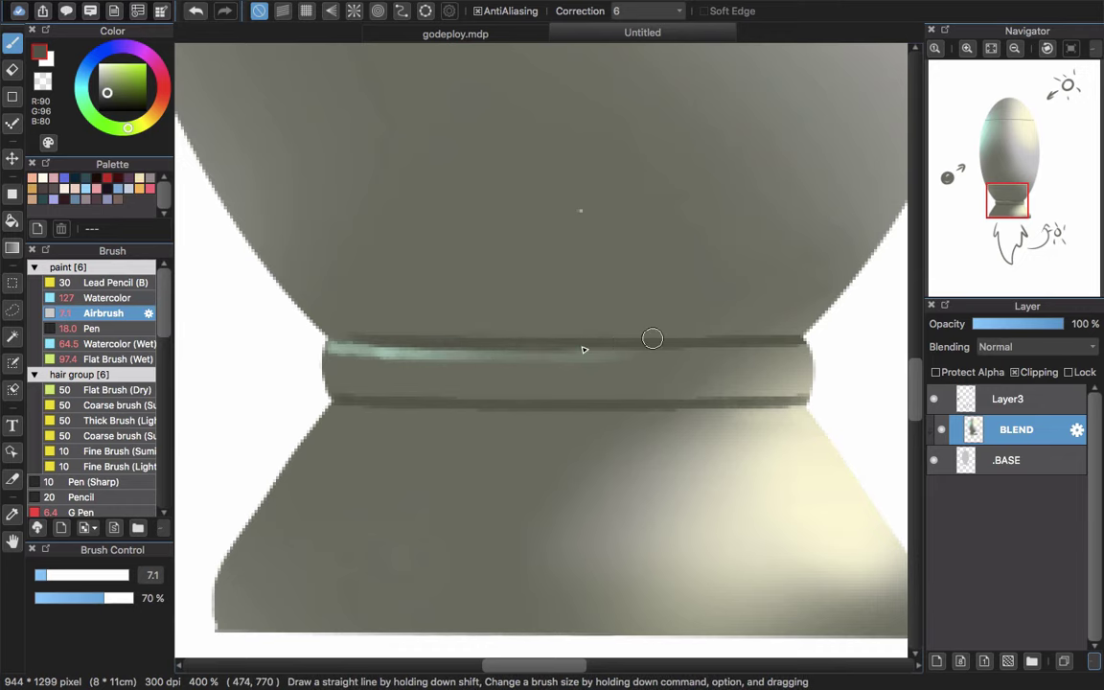
Thin and soften the mint highlight under the collar's upper seam with the airbrush at size 7.1 and sampled grey-green (R113 G118 B103)
mouse_move(373, 361)
mouse_down()
mouse_move(398, 352)
mouse_move(375, 352)
mouse_move(496, 355)
mouse_up()
alt+click(385, 356)
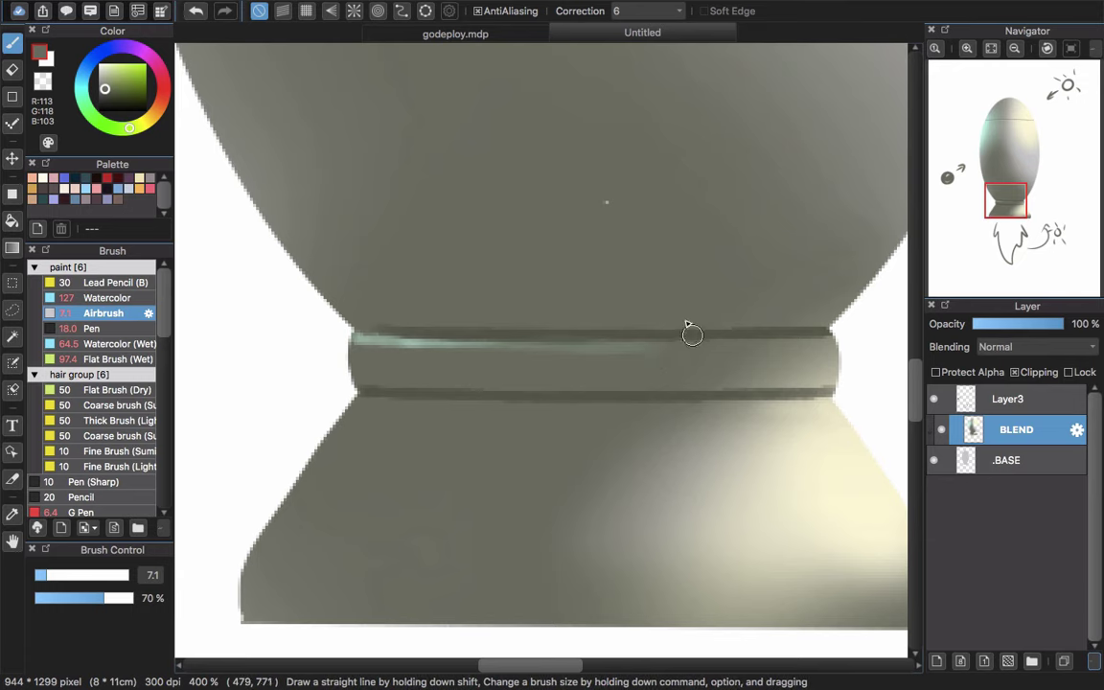
scroll(692, 333, down, 6)
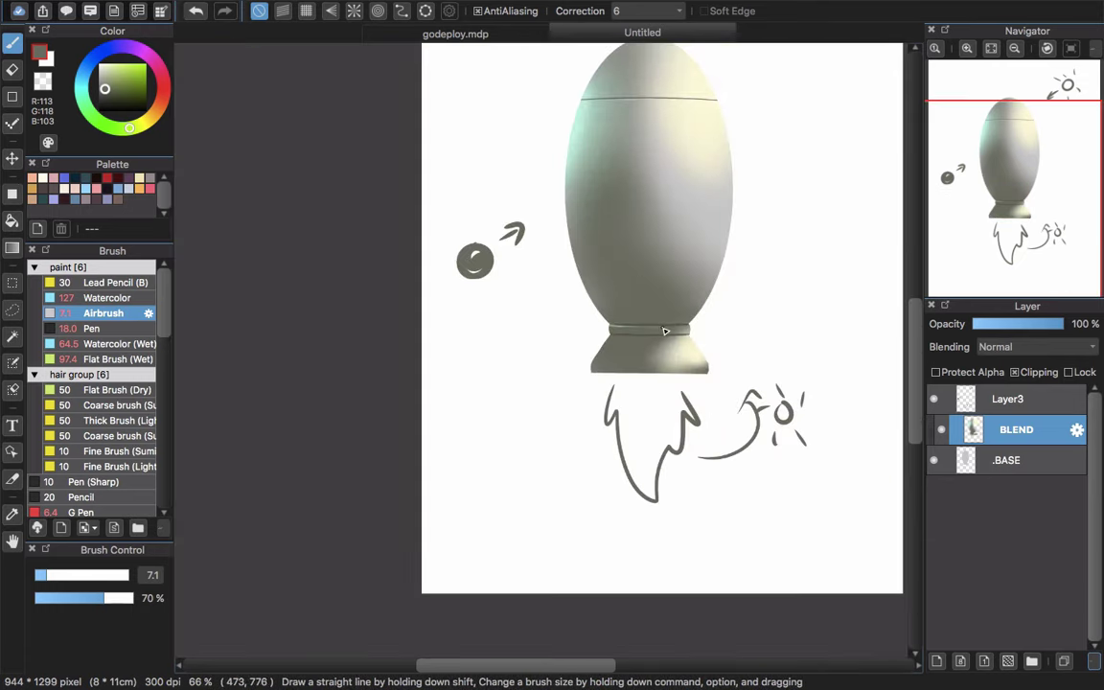
Compare the rocket's shading with the finished jetpack in godeploy.mdp, and return to the Untitled drawing
scroll(661, 263, down, 1)
scroll(665, 260, up, 1)
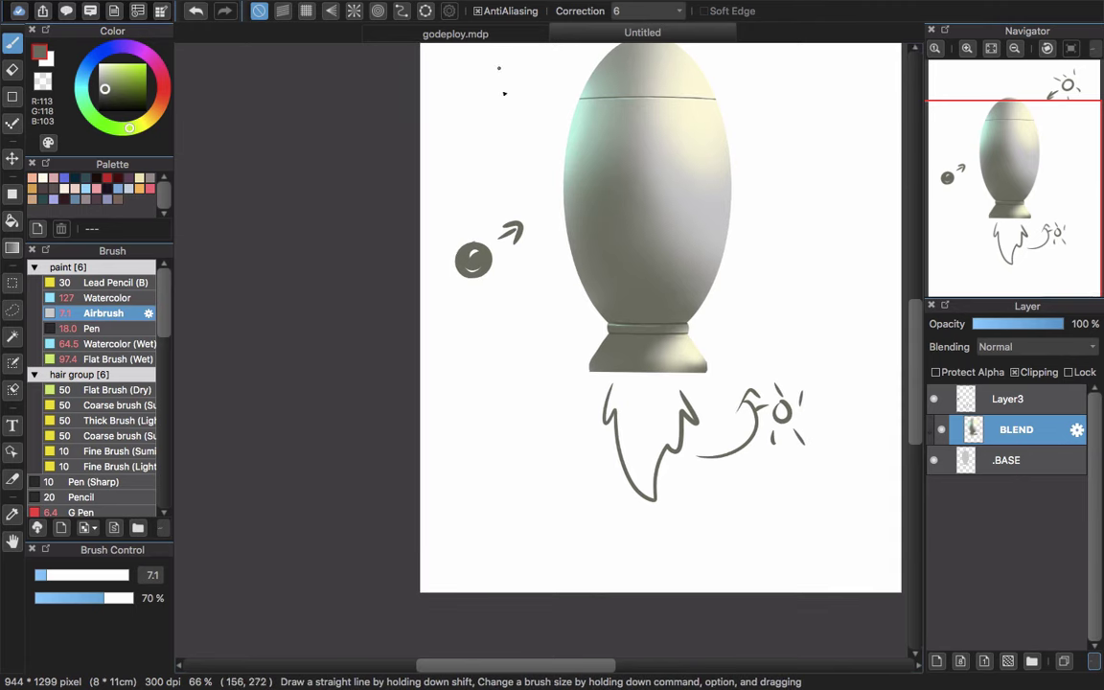
click(512, 32)
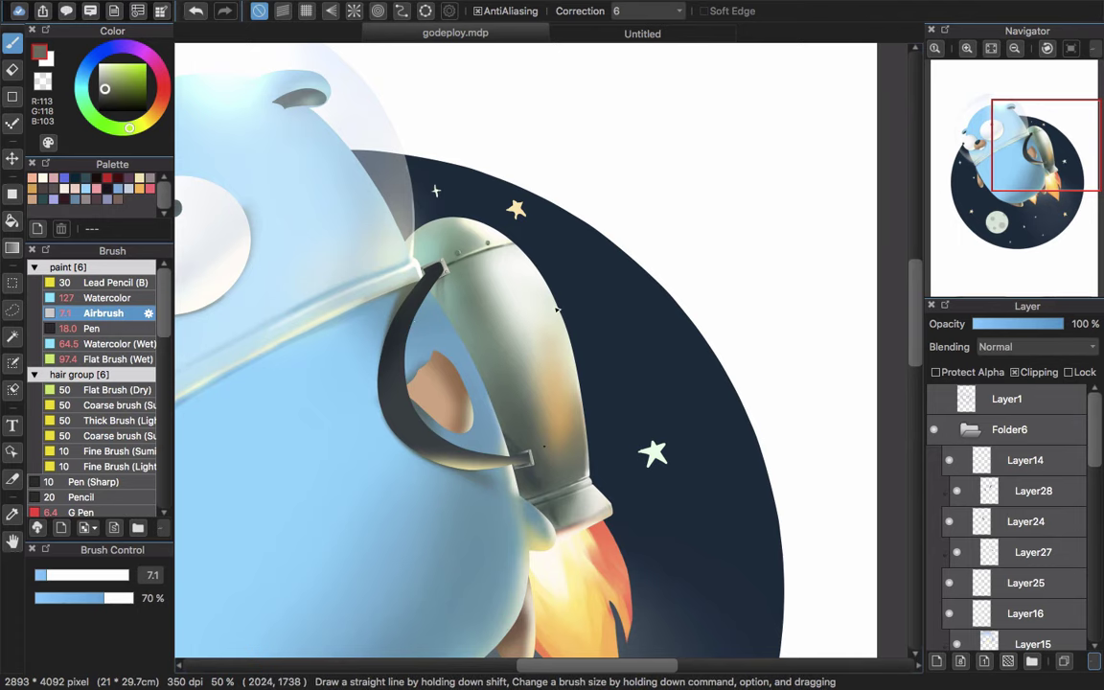
click(648, 37)
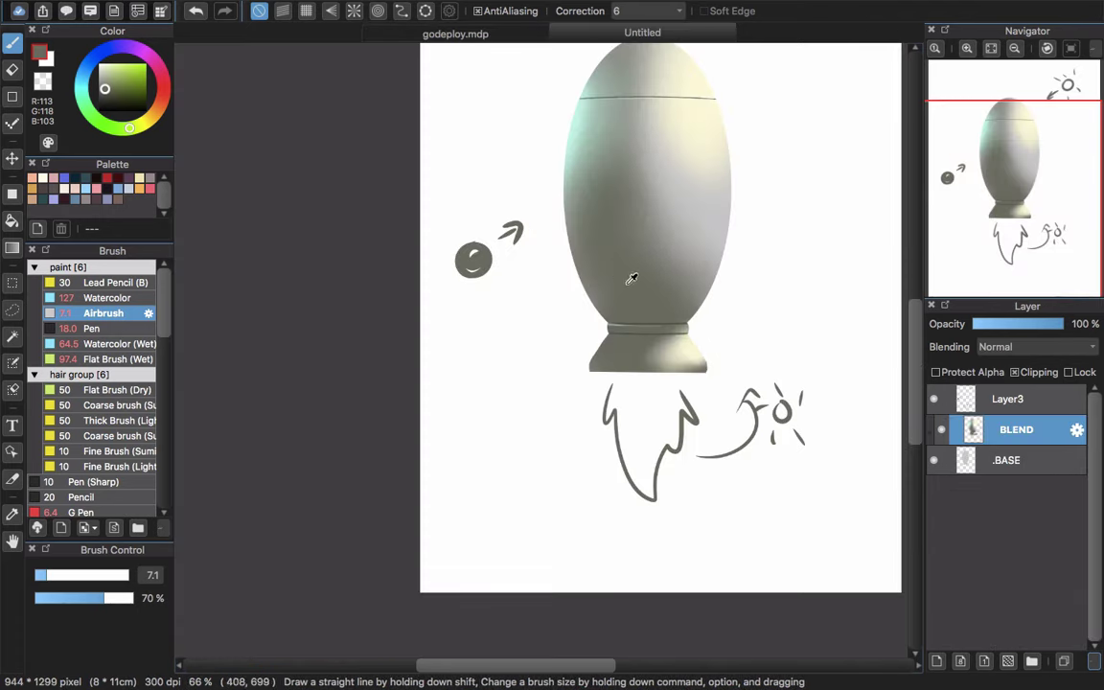
Airbrush a darker core shadow down the rocket body's left-centre using dark grey-green (R87 G92 B80) at size 128
drag(105, 90, 103, 94)
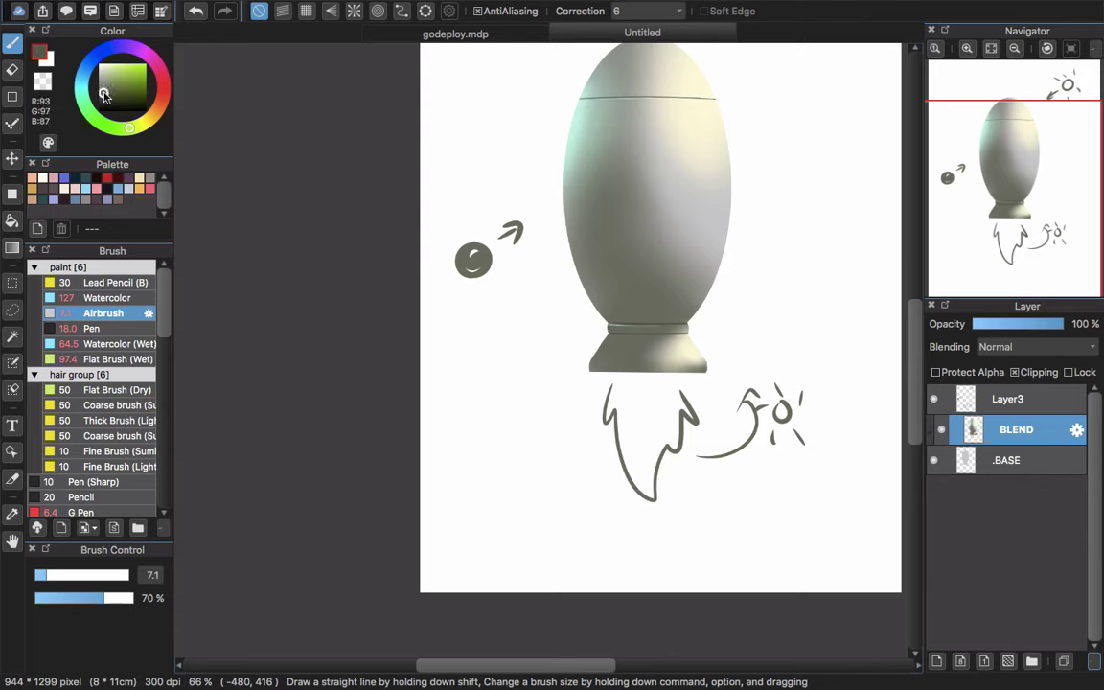
key(bracketright)
key(bracketright)
key(bracketright)
key(bracketright)
key(bracketright)
key(bracketright)
key(bracketright)
key(bracketright)
key(bracketright)
key(bracketright)
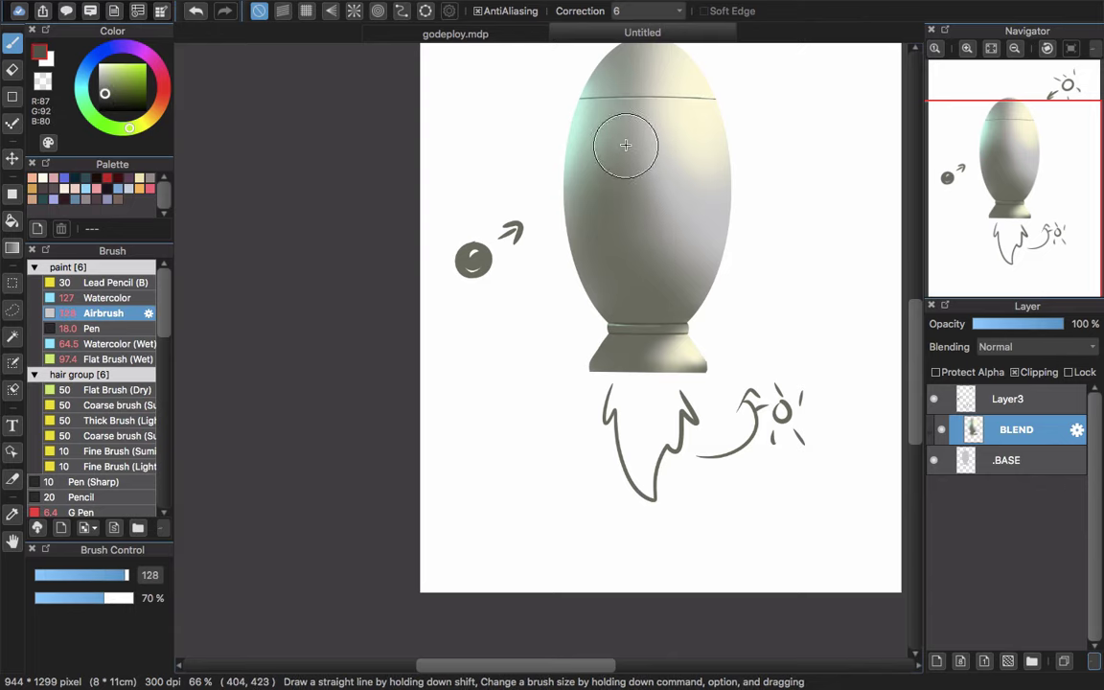
drag(621, 161, 633, 258)
mouse_move(618, 131)
mouse_down()
mouse_move(655, 289)
mouse_move(628, 303)
mouse_move(641, 295)
mouse_up()
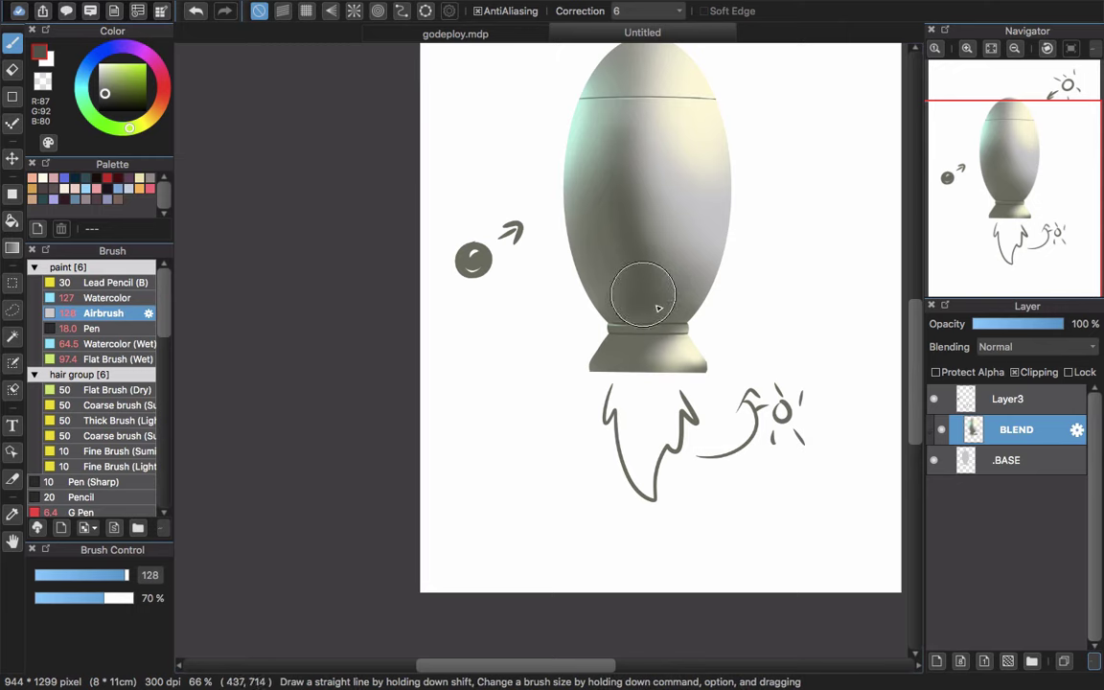
Deepen the shadow across the nozzle, collar and lower body with the airbrush reduced to size 81
key(bracketleft)
key(bracketleft)
key(bracketleft)
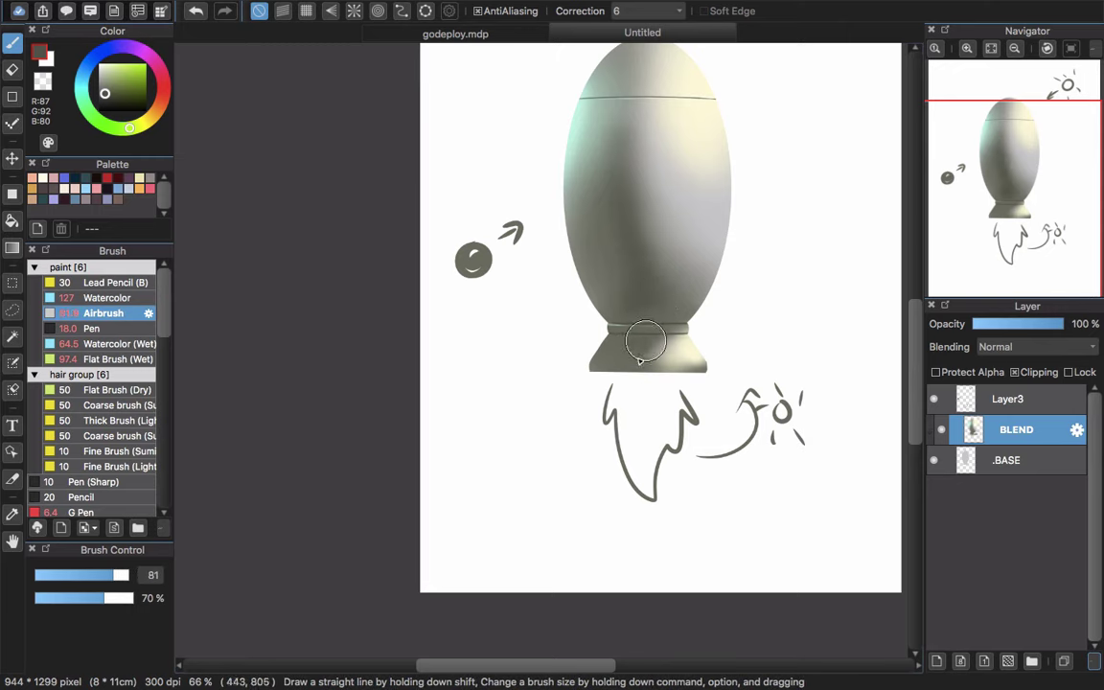
mouse_move(662, 347)
mouse_down()
mouse_move(611, 285)
mouse_move(621, 281)
mouse_up()
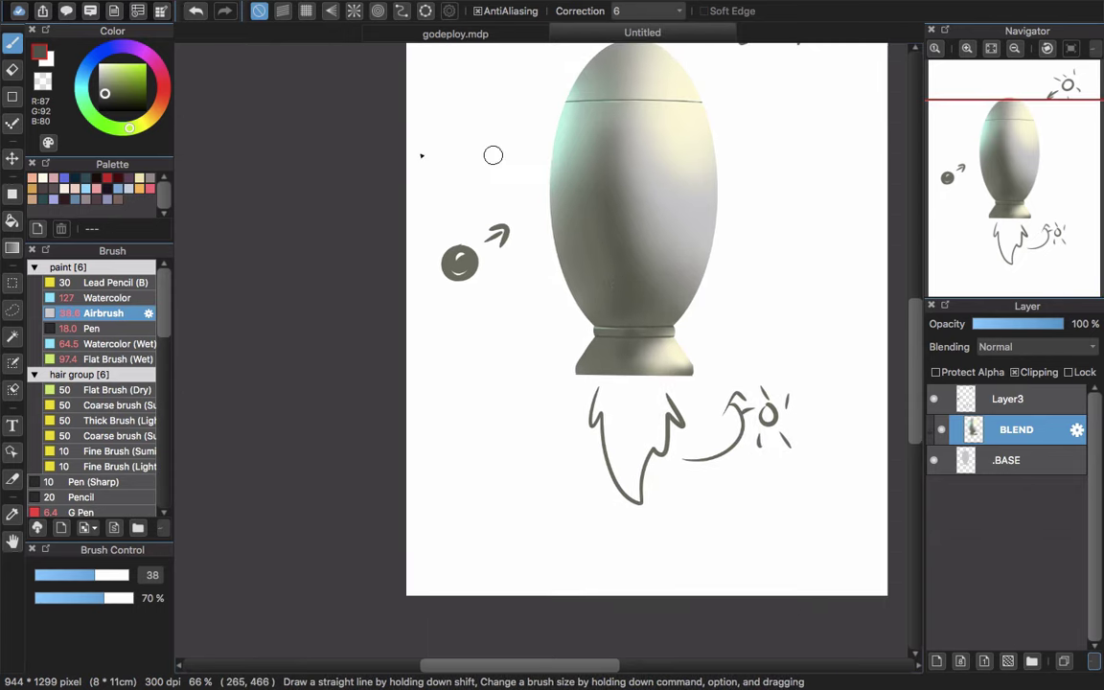
Airbrush a warm pale orange glow (R255 G218 B161) onto the rocket body's right side at size 235
click(146, 116)
click(122, 67)
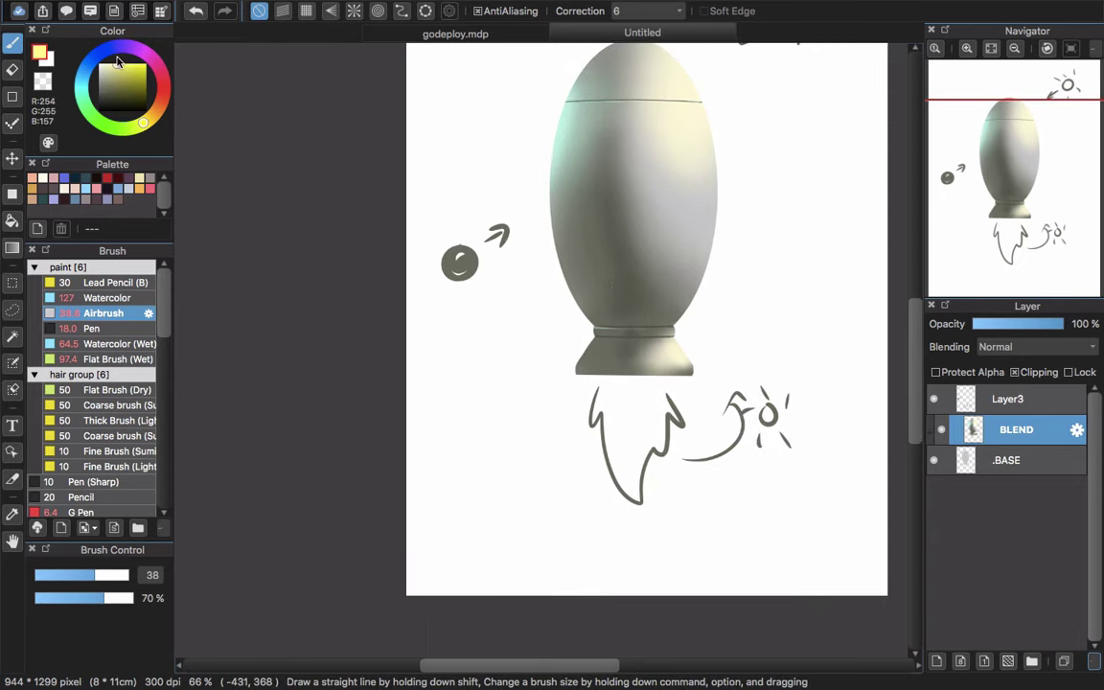
drag(151, 124, 155, 111)
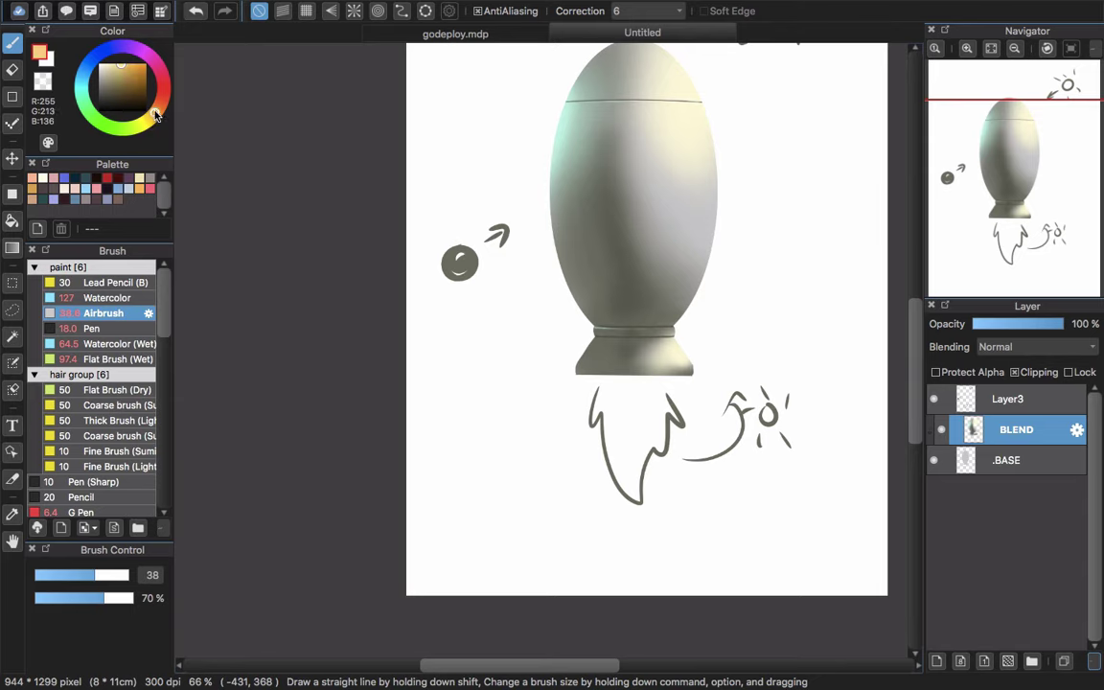
drag(123, 68, 117, 62)
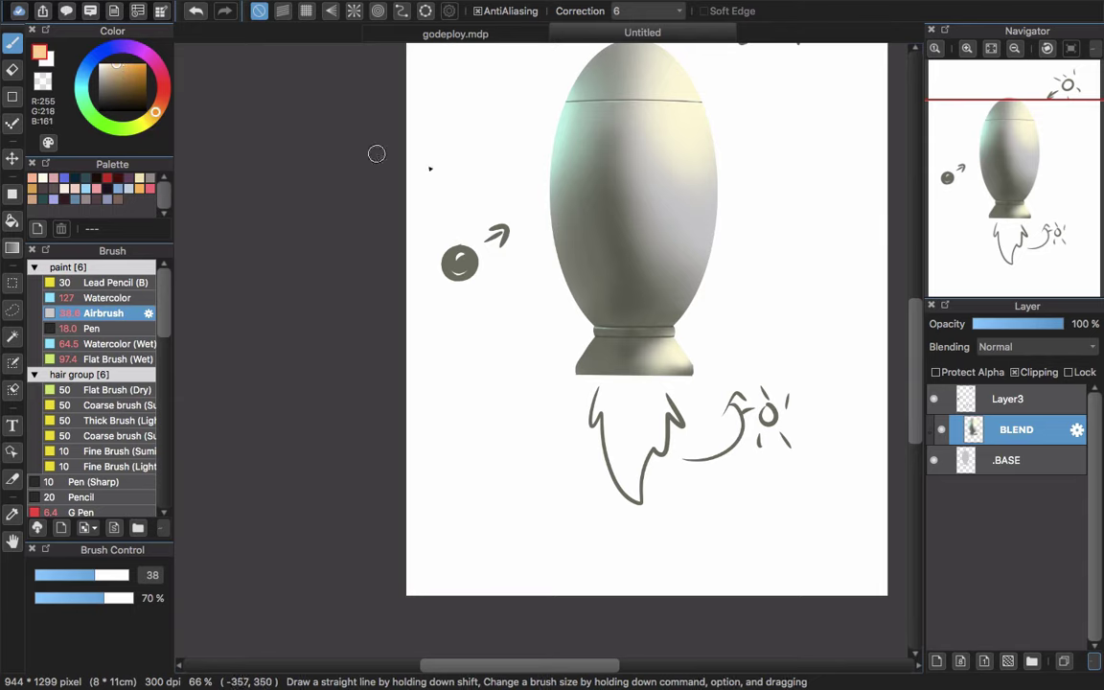
drag(721, 202, 657, 237)
drag(589, 340, 748, 211)
drag(651, 265, 734, 211)
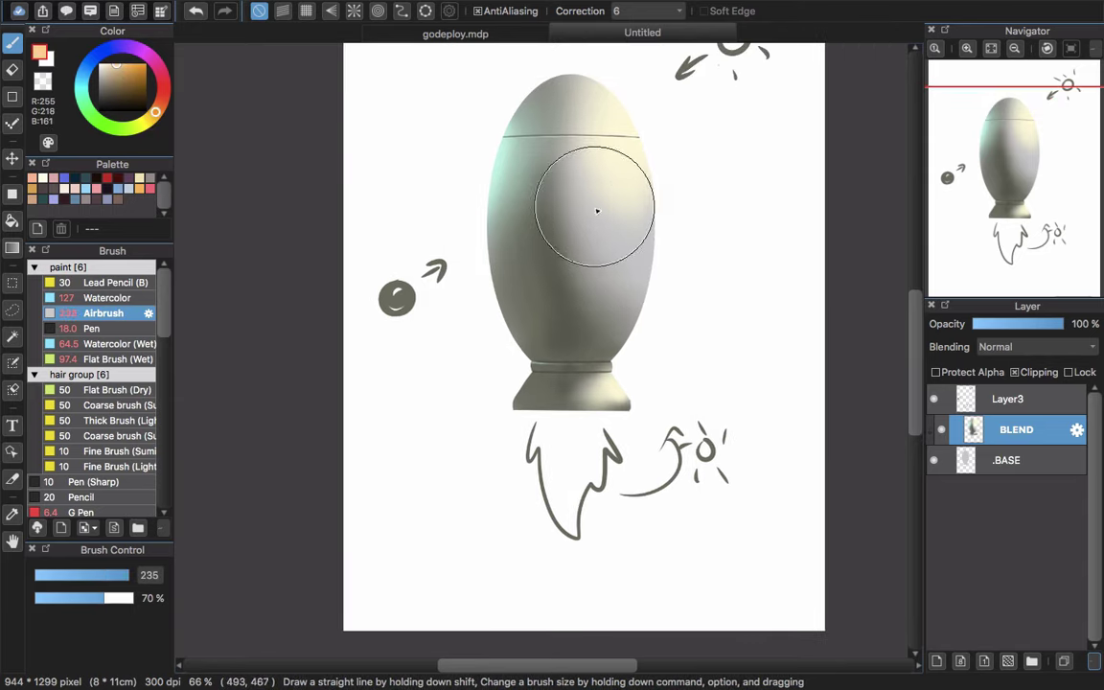
mouse_move(596, 210)
mouse_down()
mouse_move(635, 293)
mouse_move(622, 227)
mouse_move(601, 215)
mouse_move(635, 259)
mouse_move(643, 207)
mouse_up()
Paint white highlights on the nose's upper right and along the body's right side with the airbrush at size 88
drag(125, 71, 99, 61)
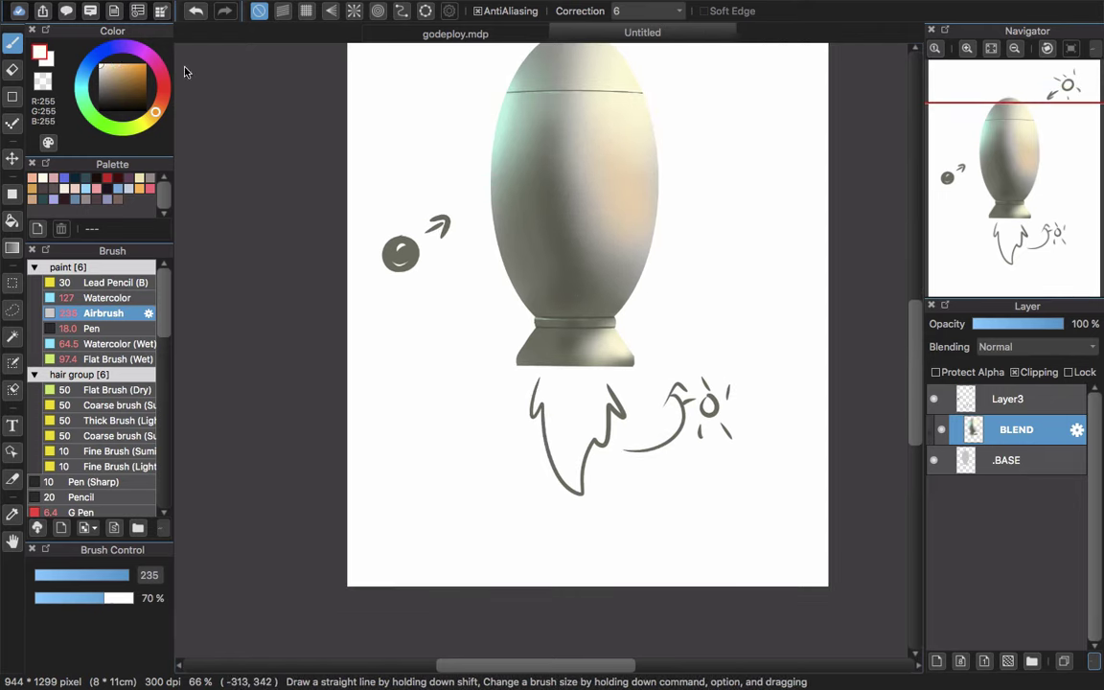
drag(629, 167, 652, 338)
key(bracketleft)
key(bracketleft)
key(bracketleft)
key(bracketleft)
key(bracketleft)
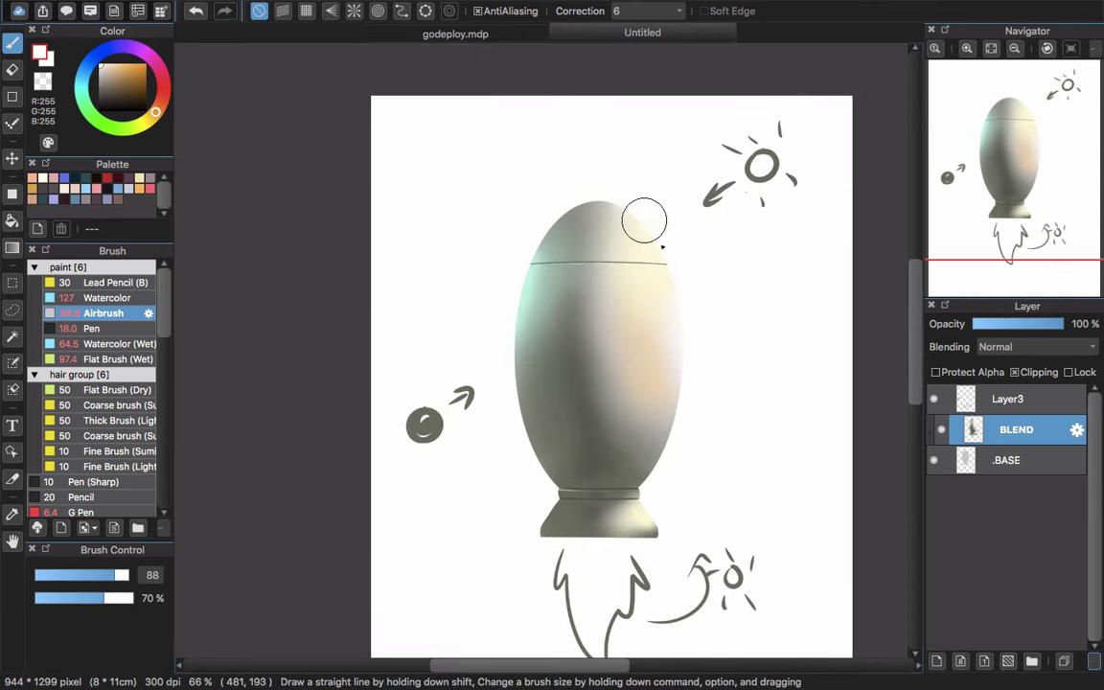
mouse_move(644, 220)
mouse_down()
mouse_move(647, 256)
mouse_move(628, 223)
mouse_move(632, 241)
mouse_move(660, 252)
mouse_move(636, 232)
mouse_up()
mouse_move(667, 317)
mouse_down()
mouse_move(648, 280)
mouse_move(653, 473)
mouse_up()
Strengthen the white highlight below the nose seam on the body's right side with the airbrush at size 64
key(bracketleft)
key(bracketleft)
mouse_move(646, 280)
mouse_down()
mouse_move(642, 476)
mouse_move(660, 311)
mouse_up()
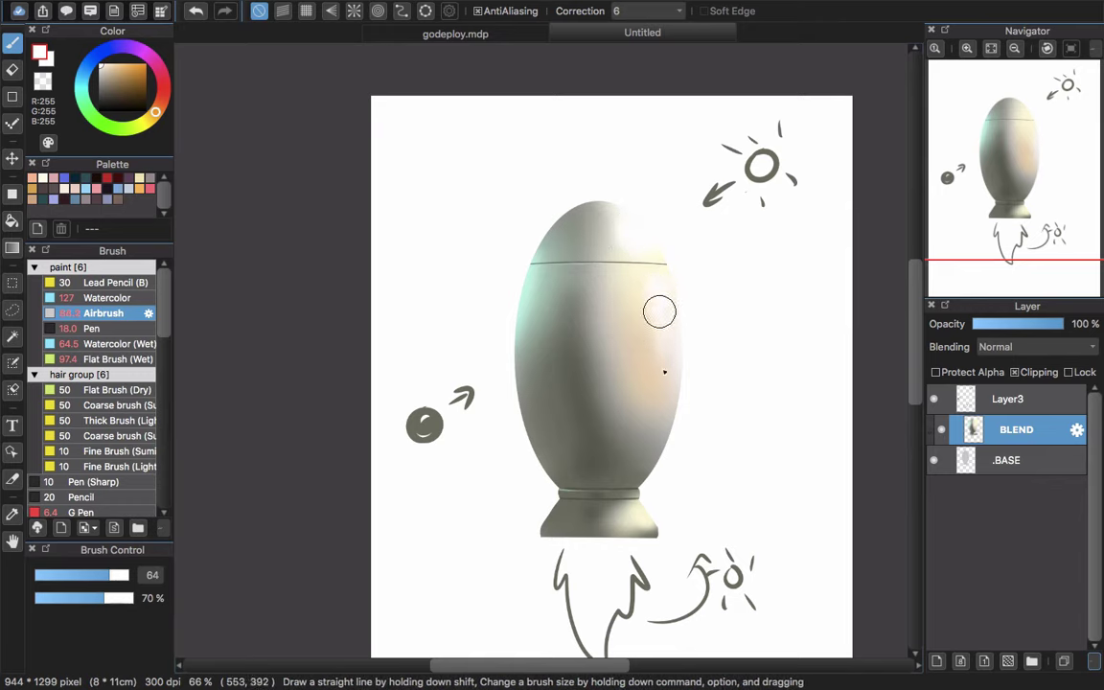
scroll(656, 408, down, 2)
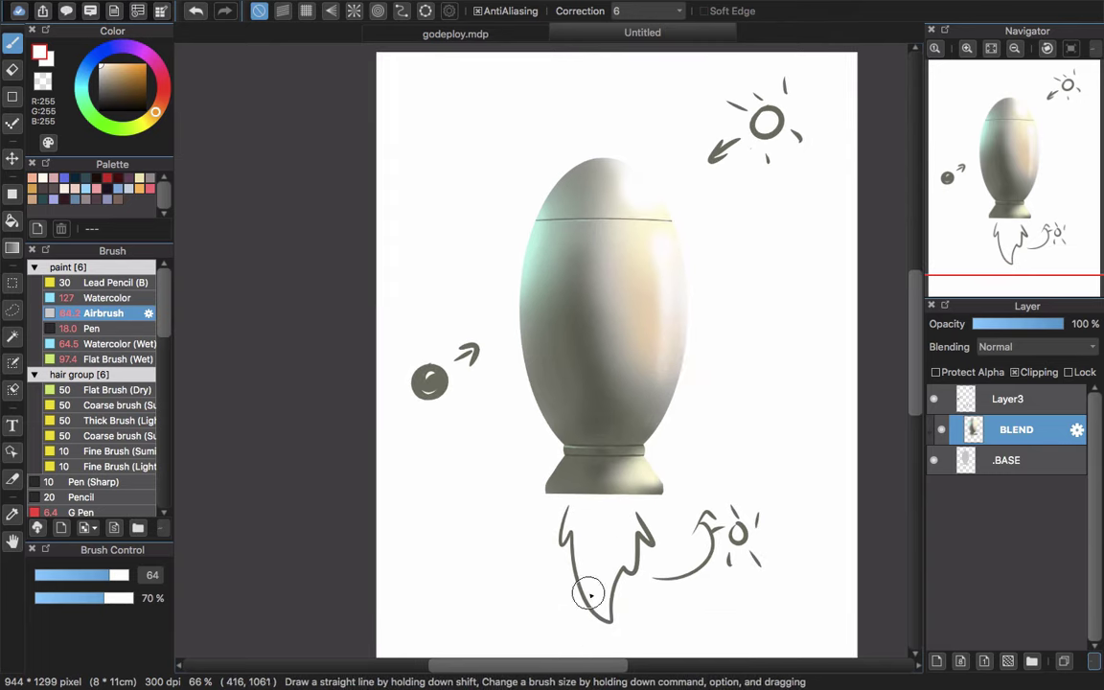
Work a small white highlight into the nozzle's right side with the airbrush at size 32, undoing the unwanted strokes
scroll(589, 594, down, 4)
scroll(588, 594, left, 2)
key(bracketleft)
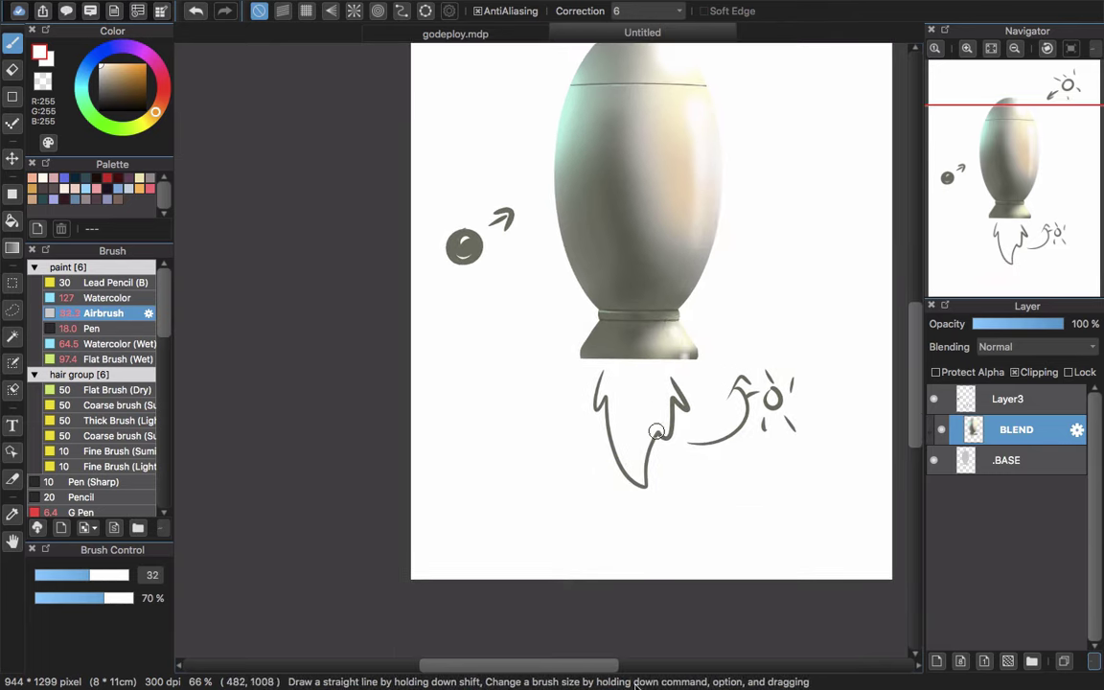
scroll(660, 379, up, 3)
scroll(659, 378, right, 2)
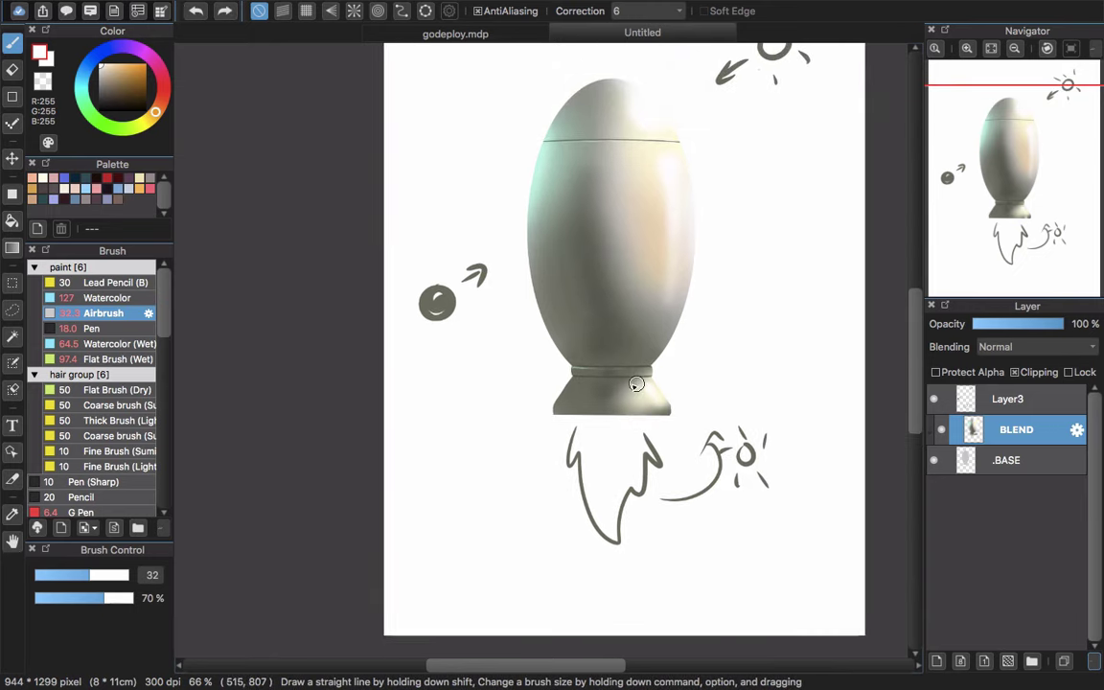
key(super+z)
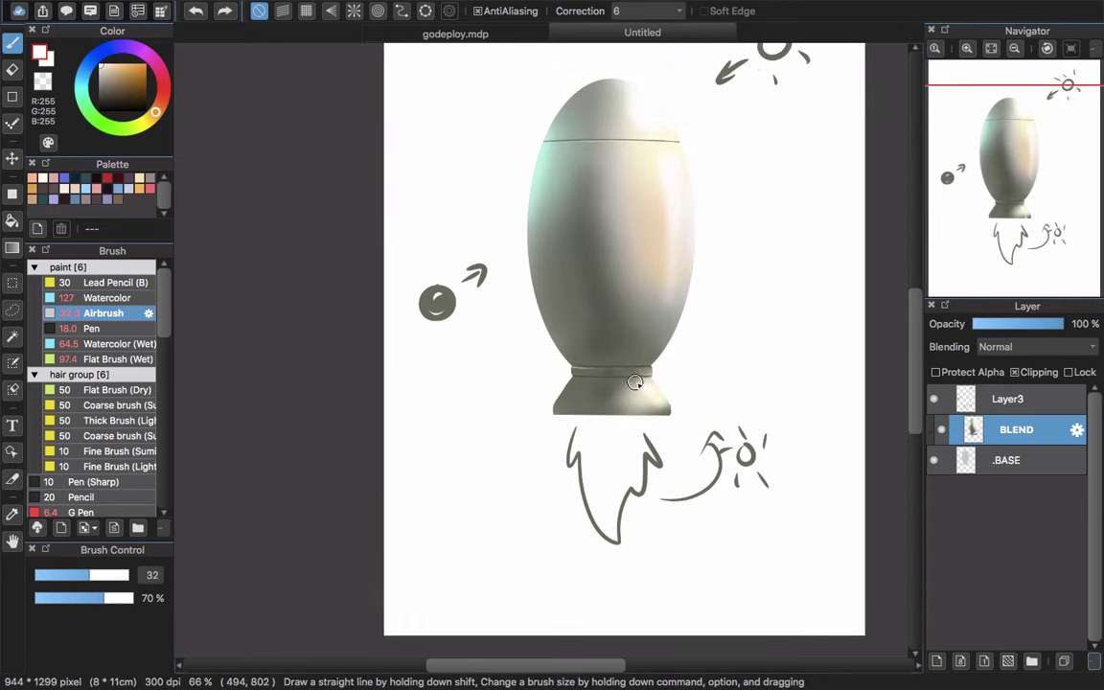
key(super+z)
scroll(789, 547, right, 3)
scroll(790, 547, down, 1)
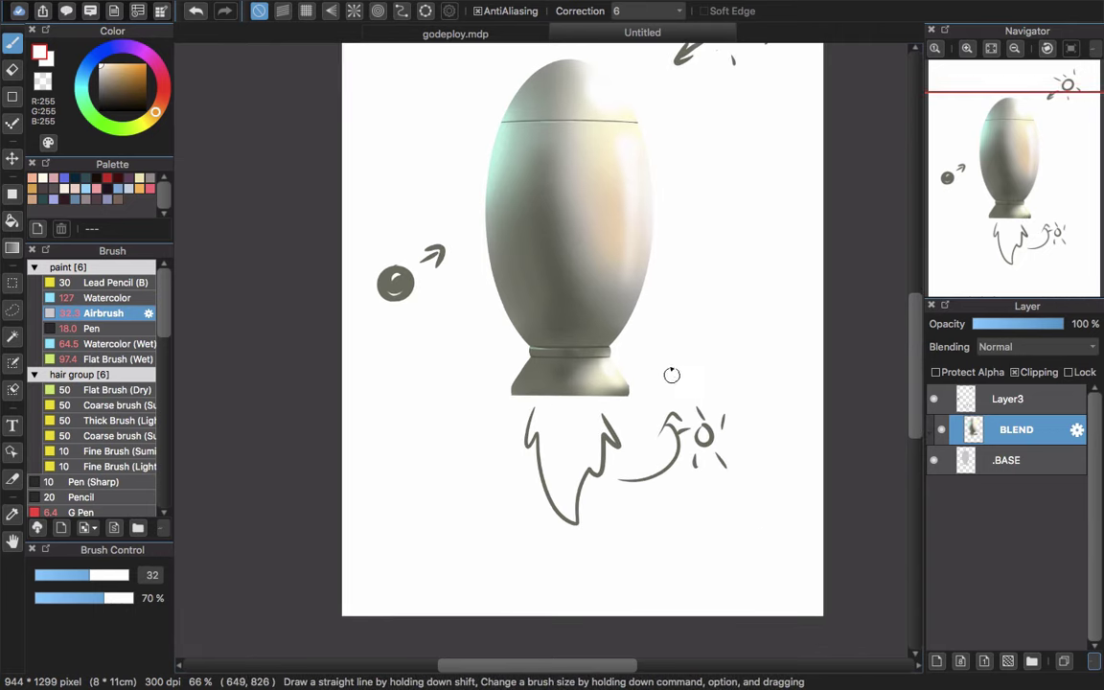
Airbrush a dark green-grey (R47 G59 B50) rivet dot just above the nose seam's left end at size 11.3
scroll(568, 131, up, 5)
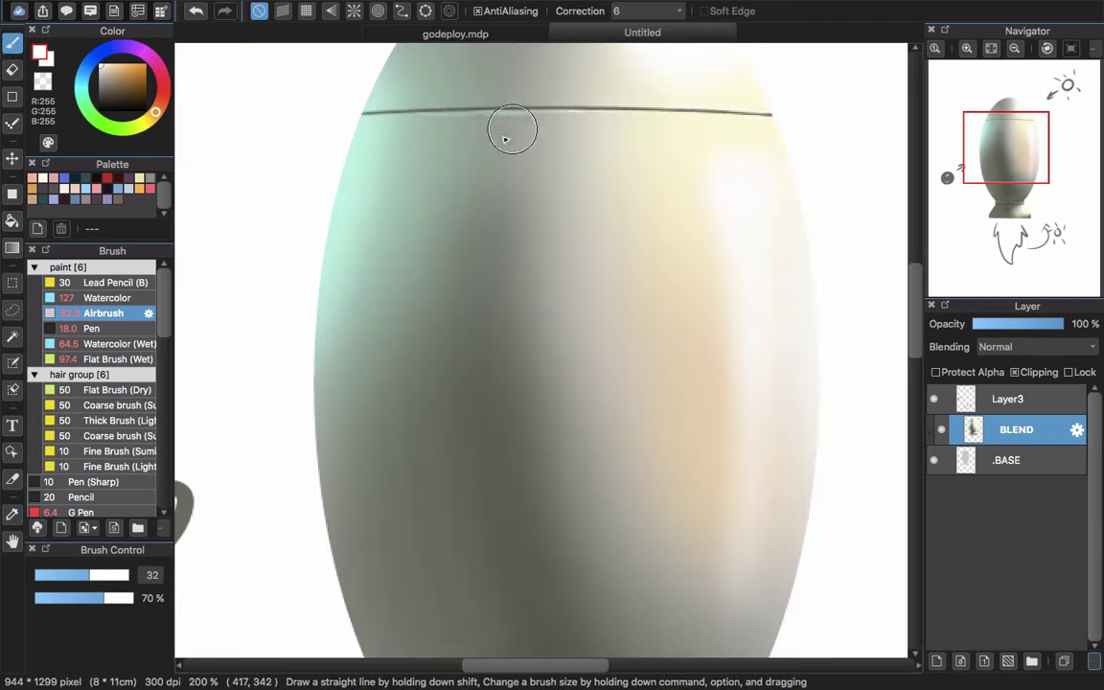
scroll(478, 187, up, 3)
scroll(501, 275, up, 5)
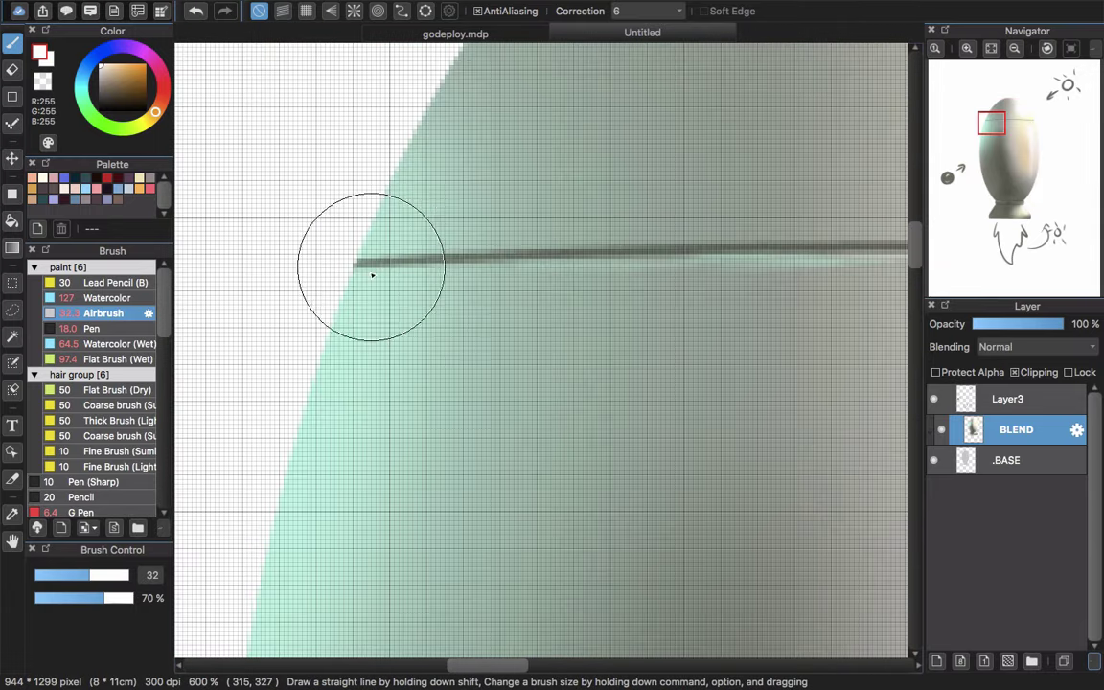
click(107, 102)
scroll(391, 219, right, 2)
key(bracketleft)
key(bracketleft)
key(bracketleft)
key(bracketleft)
key(bracketleft)
key(bracketleft)
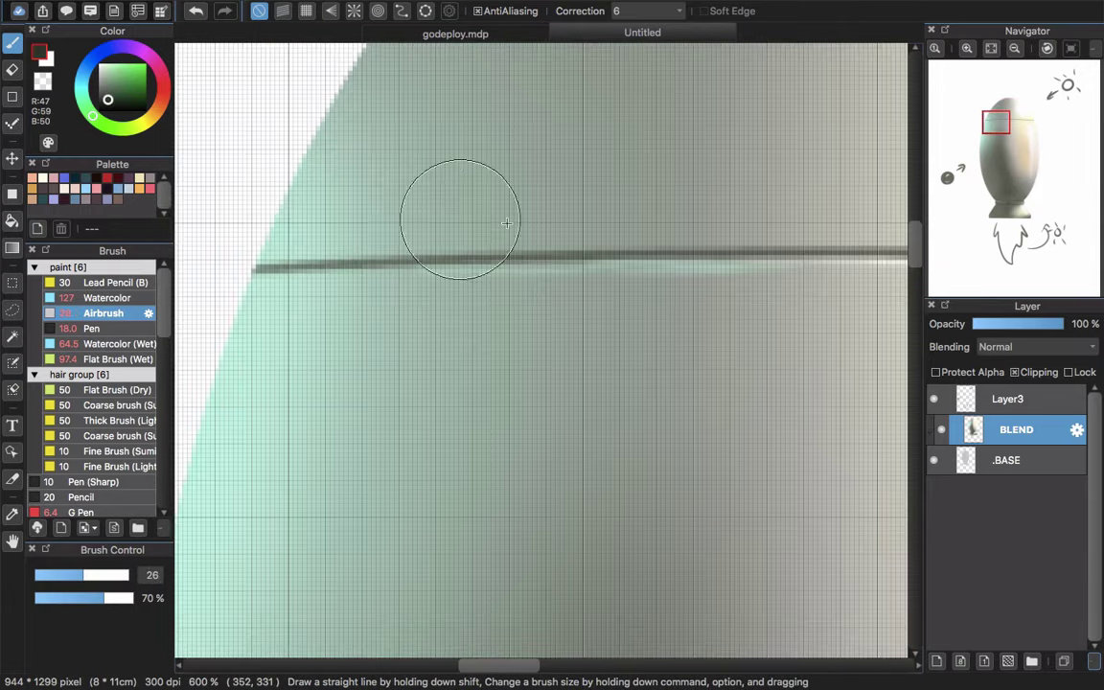
mouse_move(391, 199)
mouse_down()
mouse_move(353, 190)
mouse_move(414, 214)
mouse_move(417, 206)
mouse_up()
Add three more dark rivet dots above the nose seam, spaced evenly towards its right end
scroll(417, 206, right, 5)
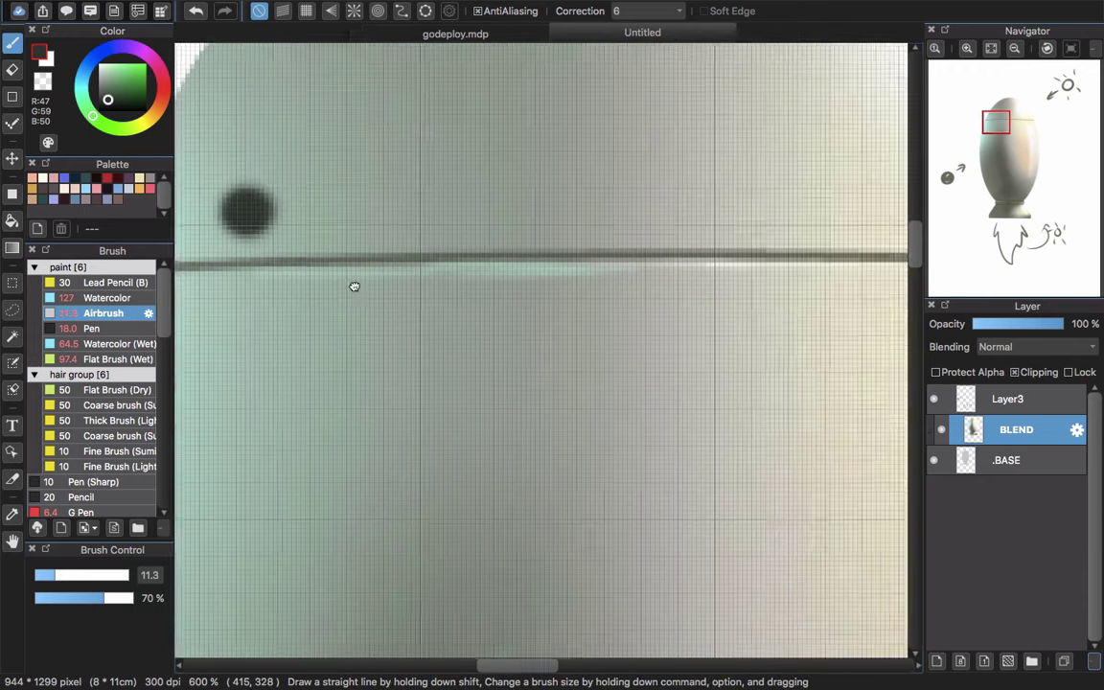
scroll(639, 276, down, 6)
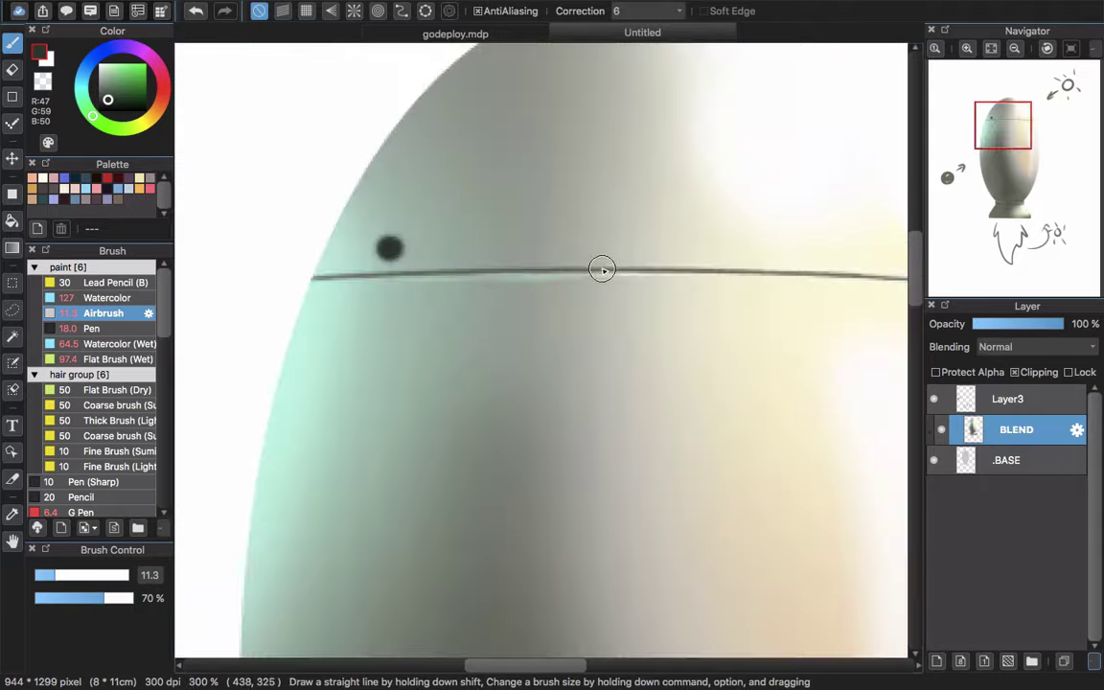
drag(574, 289, 549, 291)
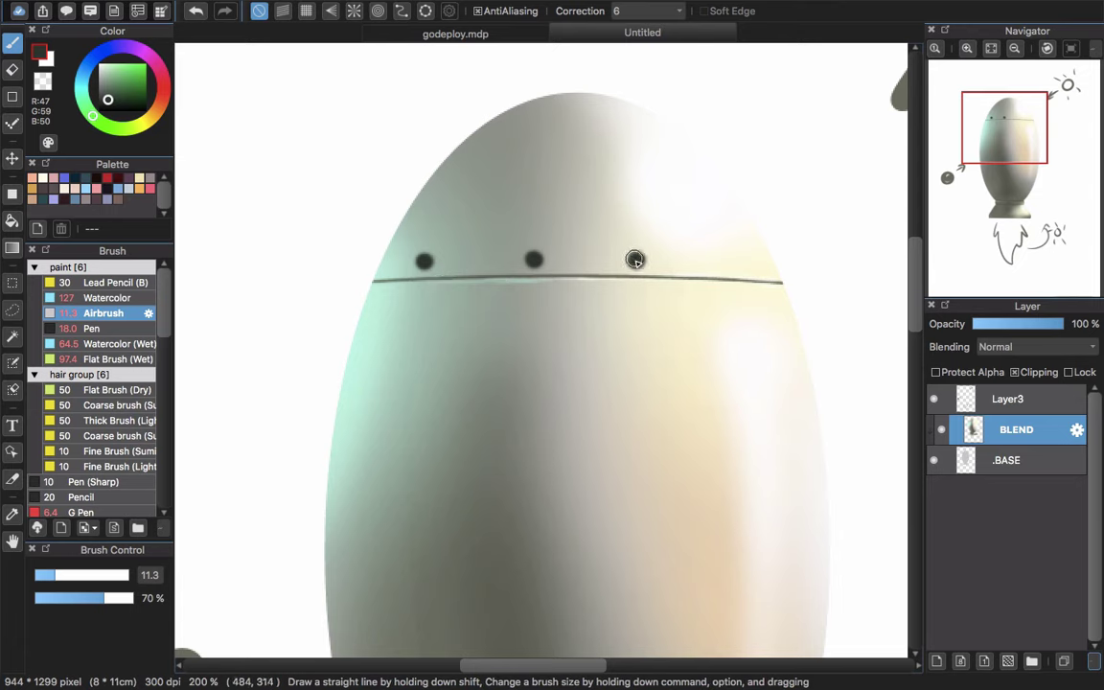
drag(723, 262, 726, 263)
Fill the four rivets with sampled grey-green (R155 G174 B161) at size 11.8 and add mint-white (R227 G255 B246) and near-white (R253 G253 B253) highlights at size 6.6
alt+click(422, 202)
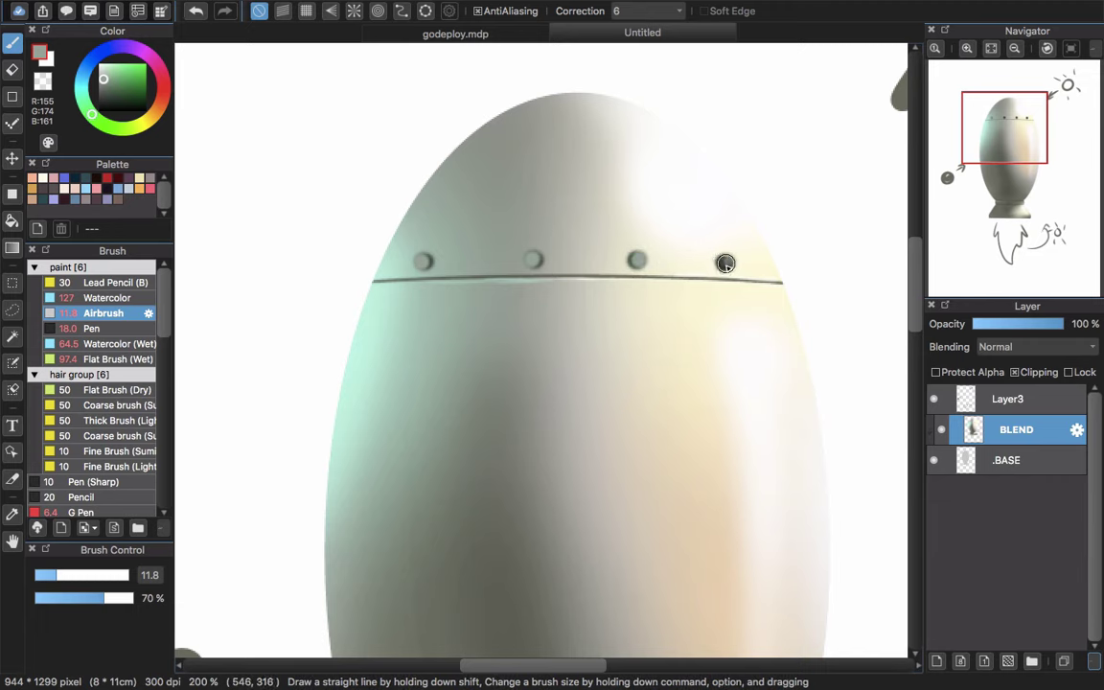
alt+click(393, 267)
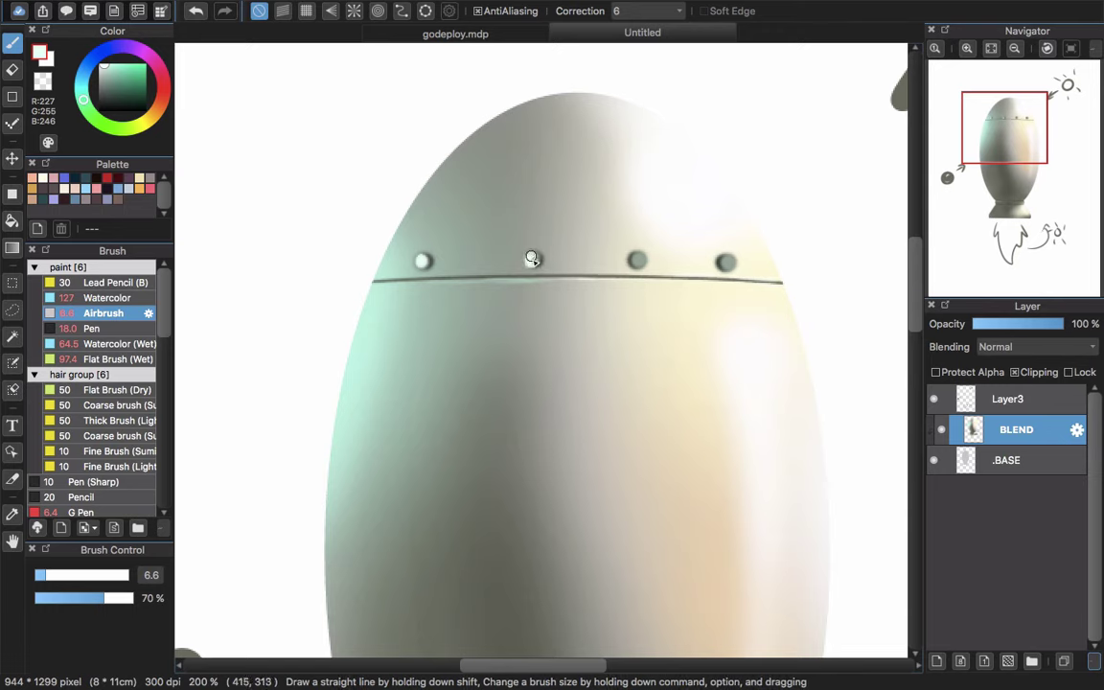
alt+click(663, 251)
alt+click(669, 216)
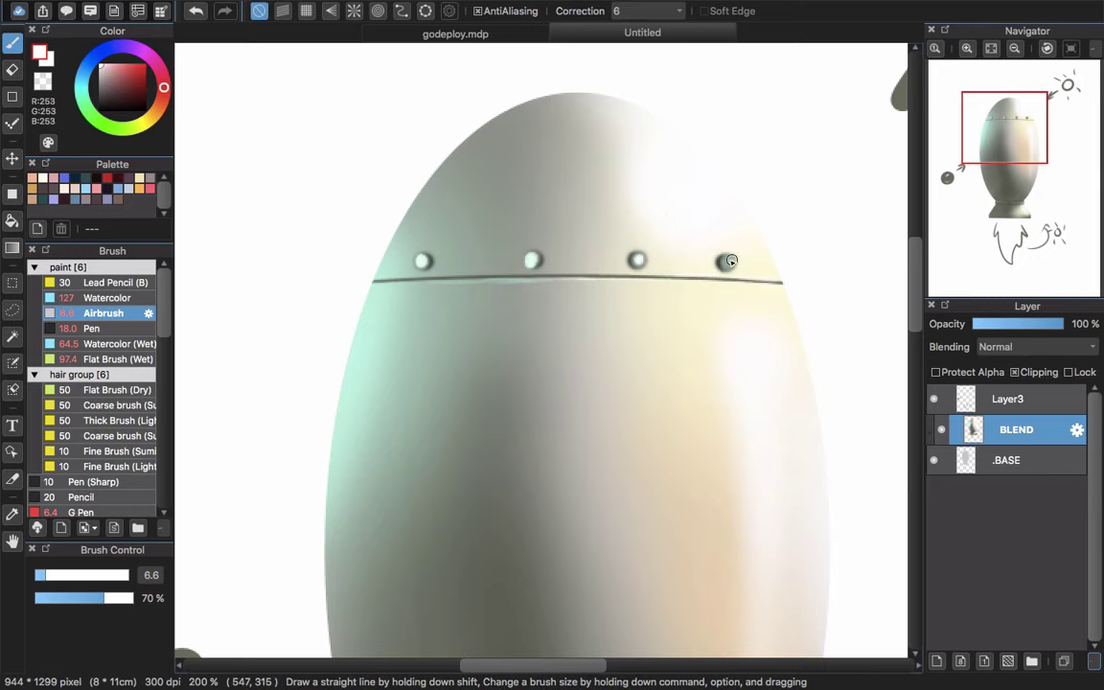
scroll(671, 450, down, 5)
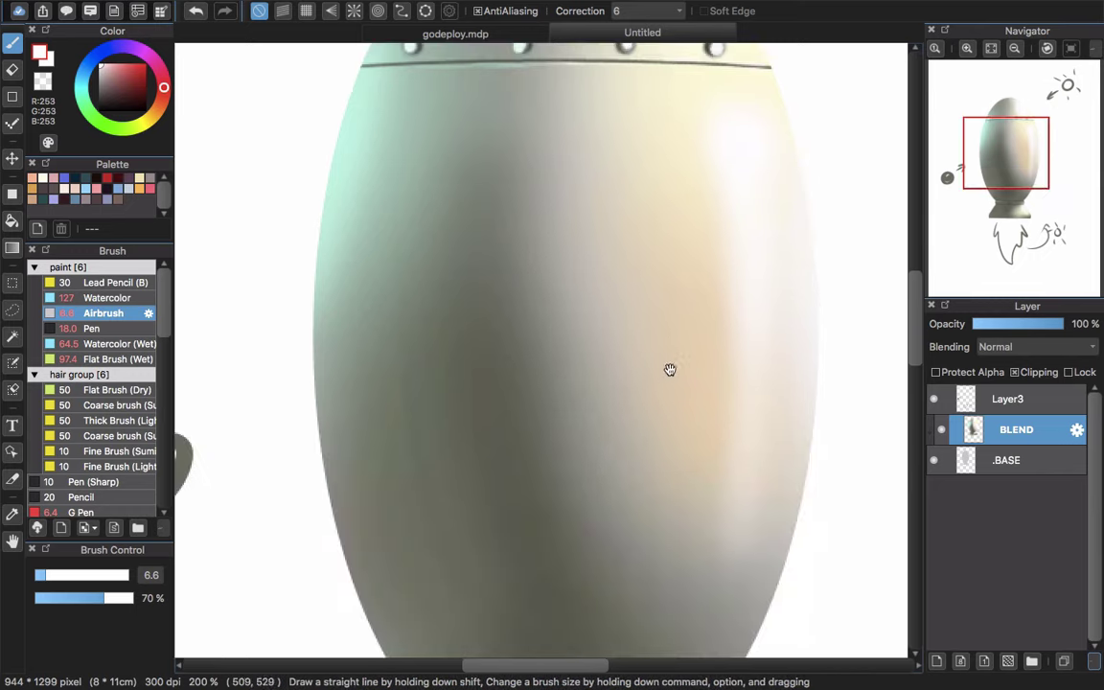
scroll(661, 431, up, 3)
scroll(644, 455, down, 5)
drag(619, 558, 613, 398)
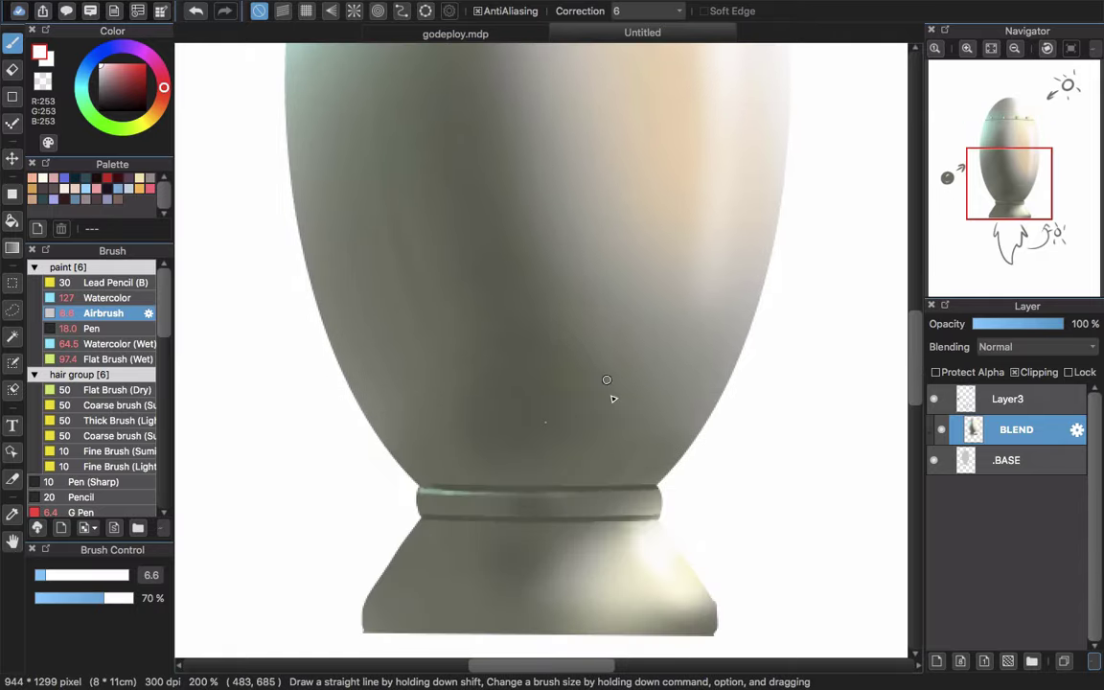
scroll(613, 431, down, 3)
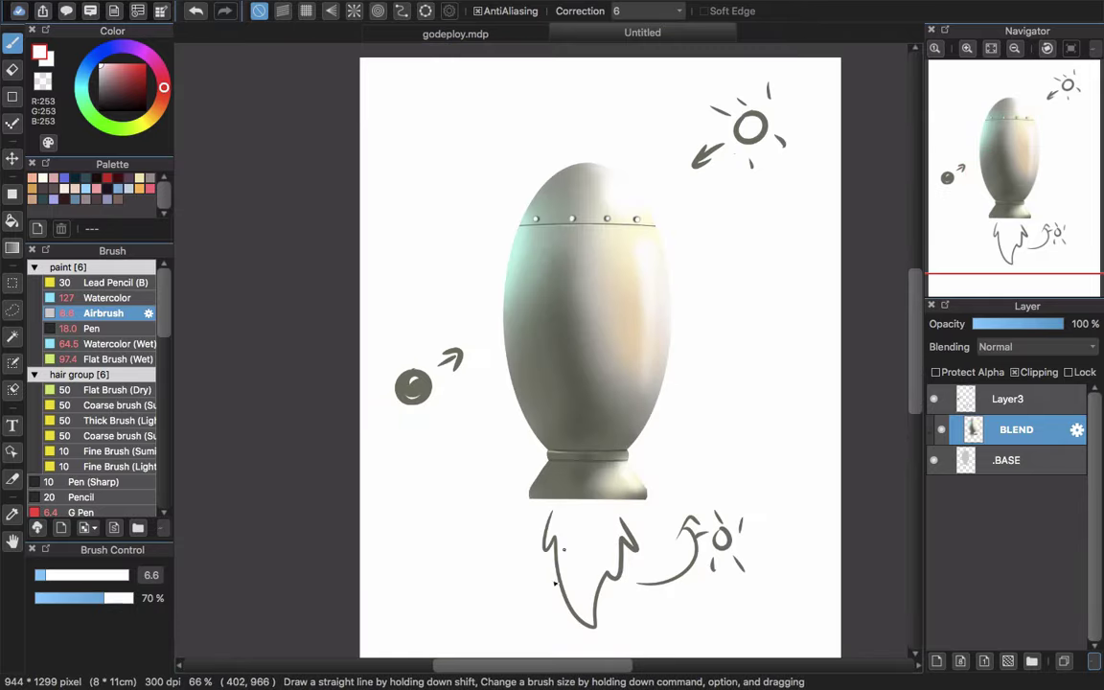
scroll(579, 485, up, 2)
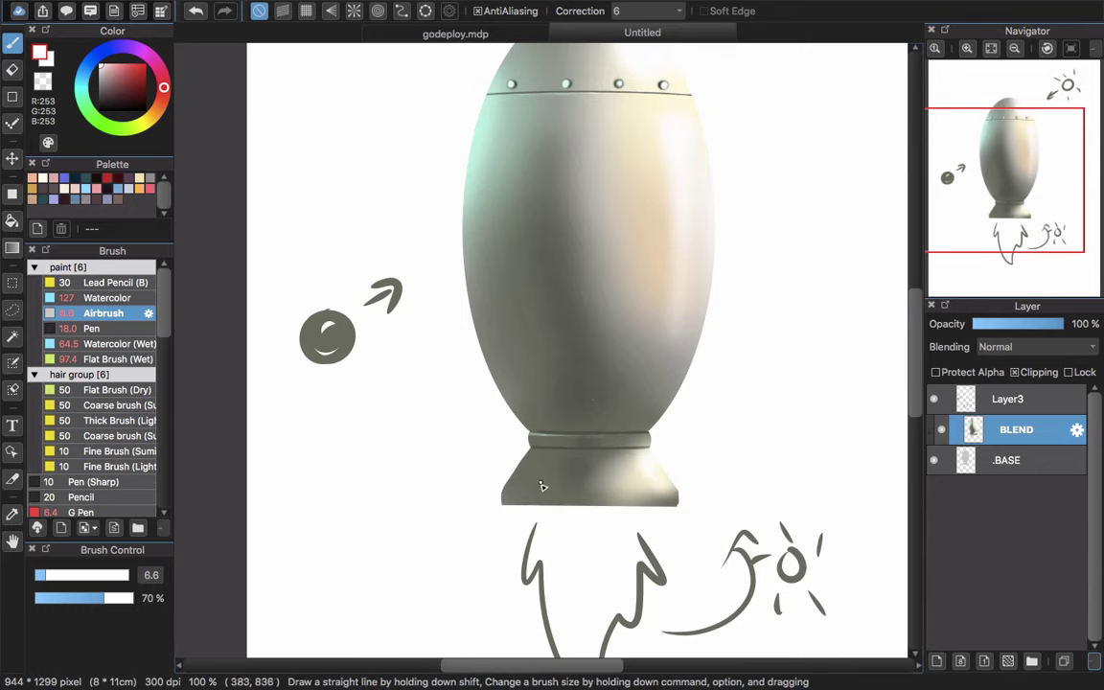
Darken the nozzle's left side with dark olive-grey (R55 G59 B49) at airbrush size 49 and blend it with sampled grey (R85 G89 B78)
alt+click(583, 414)
mouse_move(486, 497)
mouse_down()
mouse_move(604, 495)
mouse_move(526, 490)
mouse_move(578, 478)
mouse_up()
key(super+z)
alt+click(585, 414)
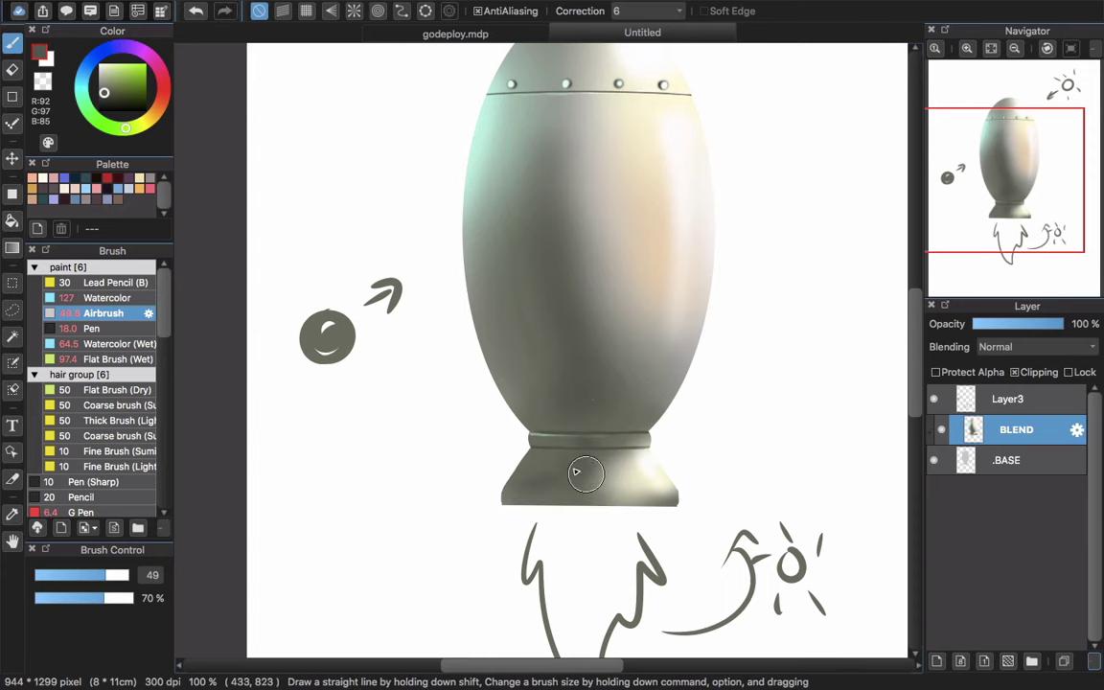
click(107, 96)
click(106, 100)
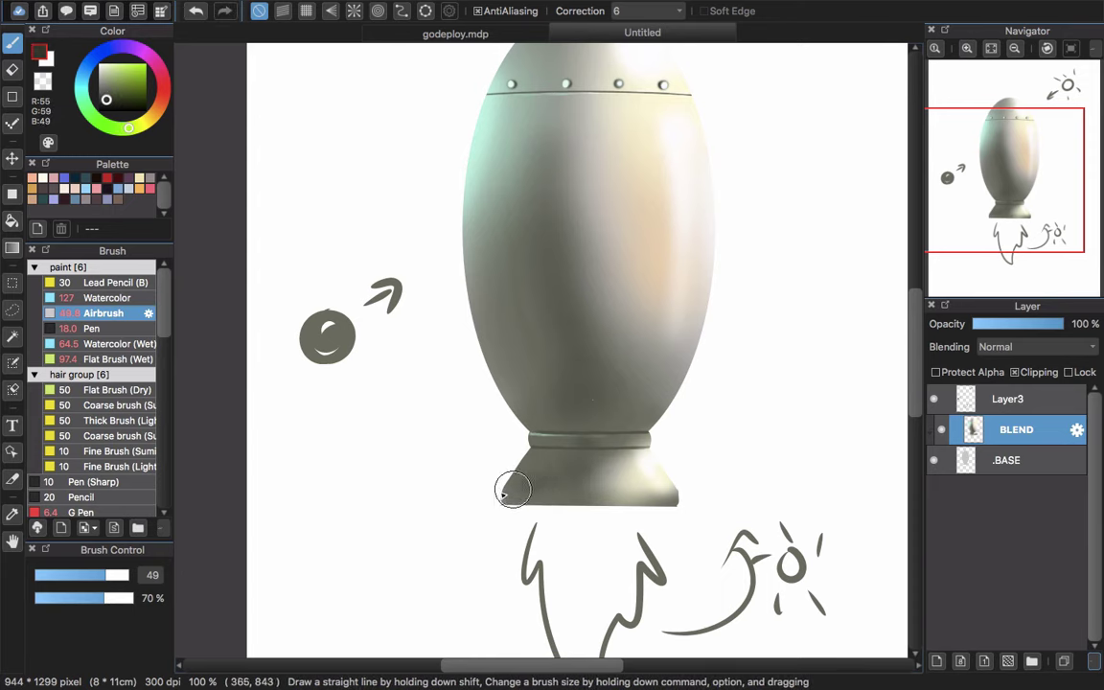
drag(534, 494, 584, 478)
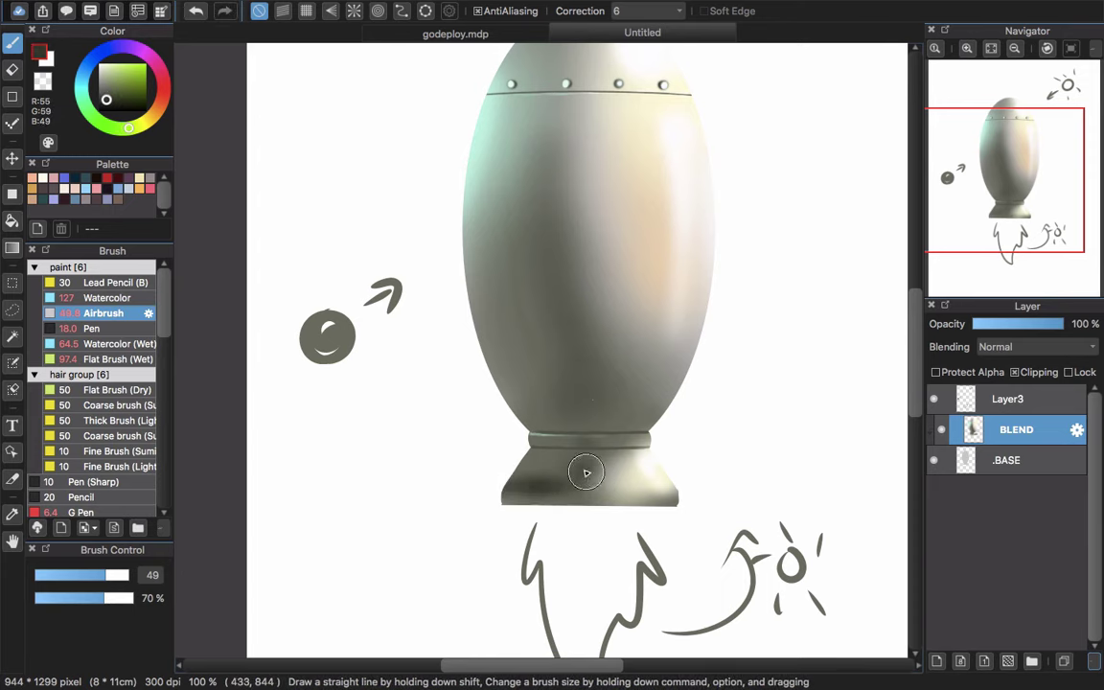
alt+click(583, 462)
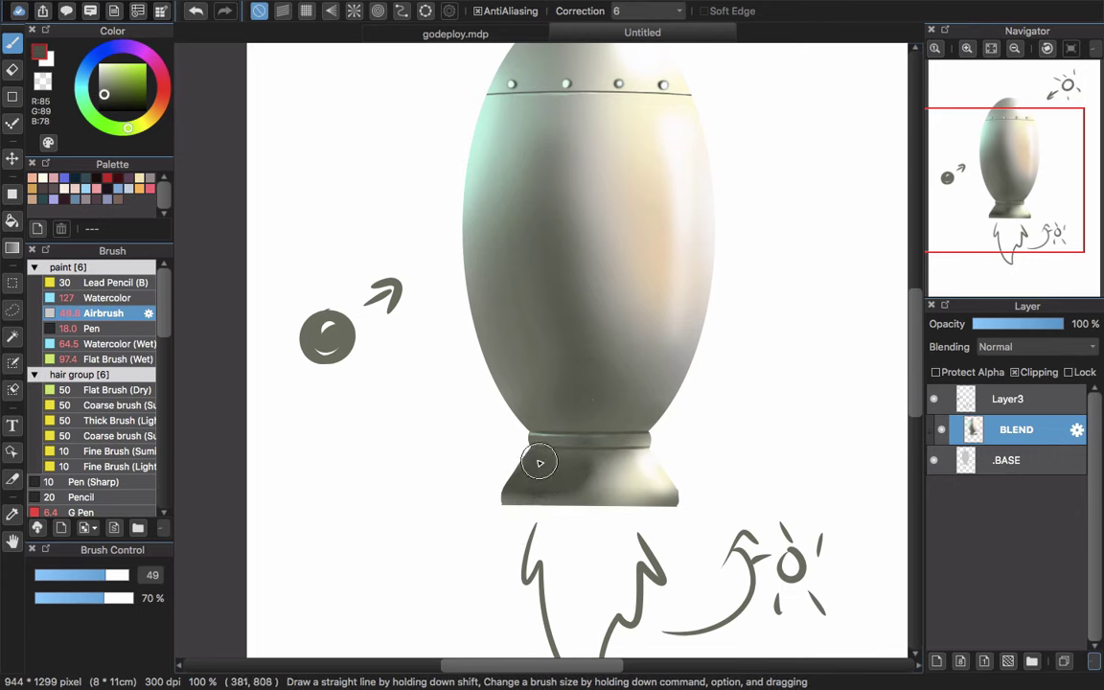
Airbrush sampled mint (R179 G230 B215) onto the nozzle's left edge at size 80 and blend with sampled greys, undoing unwanted strokes
alt+click(479, 168)
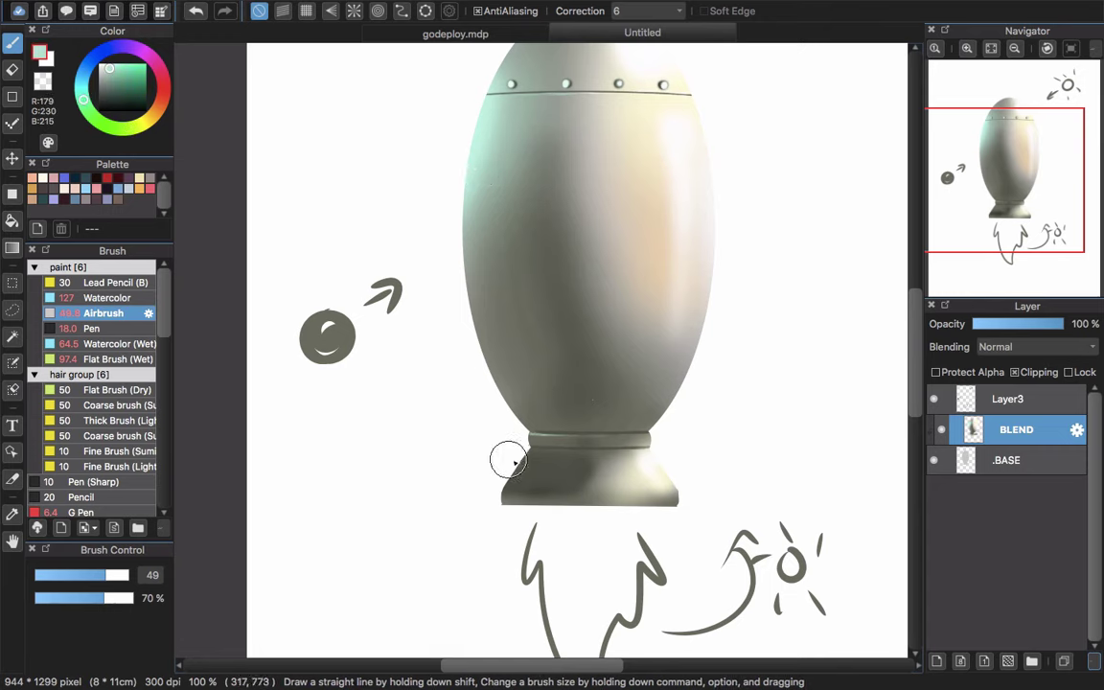
drag(515, 478, 513, 496)
key(super+z)
mouse_move(456, 473)
mouse_down()
mouse_move(550, 475)
mouse_move(488, 489)
mouse_move(536, 474)
mouse_up()
key(super+z)
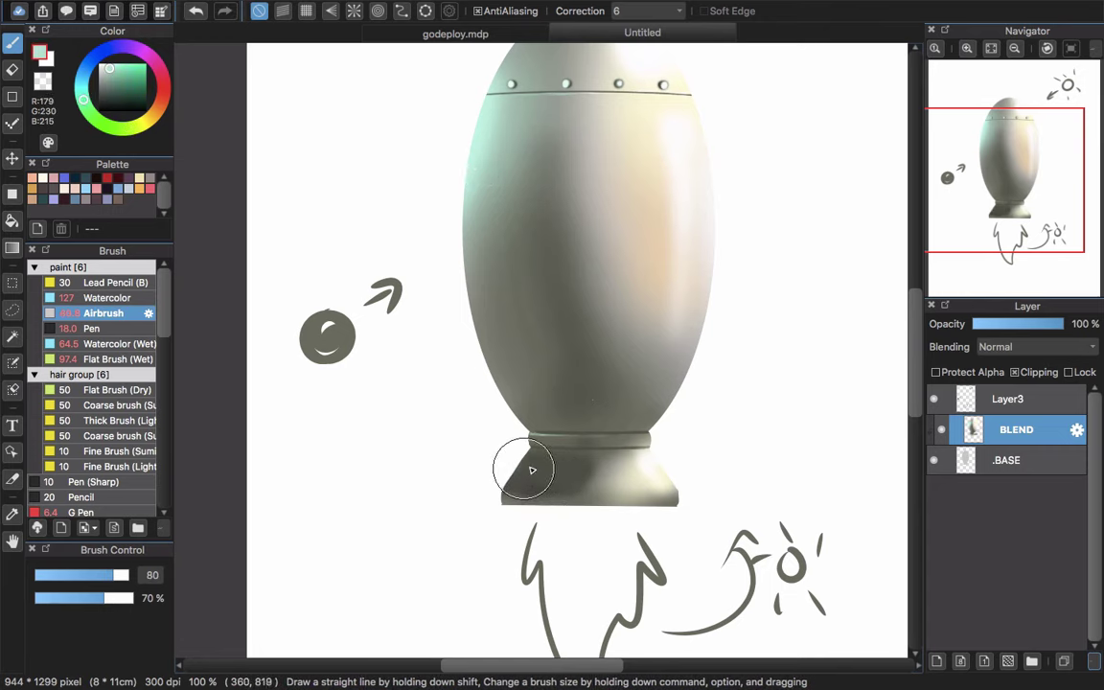
alt+click(529, 472)
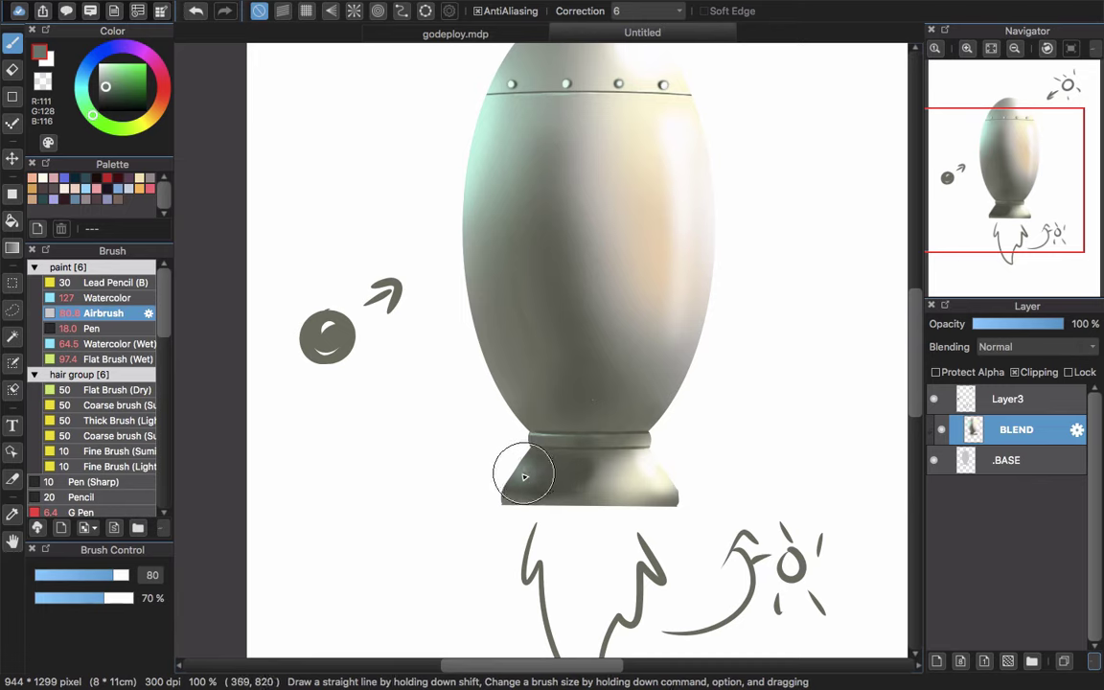
alt+click(599, 481)
scroll(536, 440, down, 3)
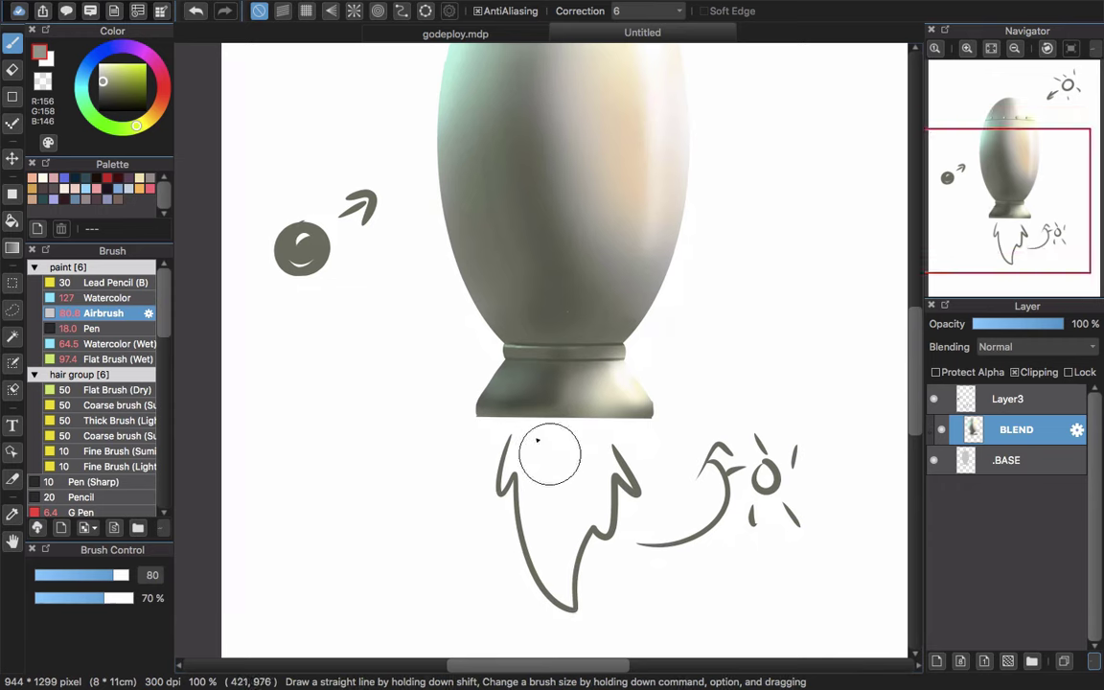
Sample the flame's orange-red (R255 G127 B90) from godeploy.mdp and airbrush it along the nozzle's lower rim at size 80
click(454, 38)
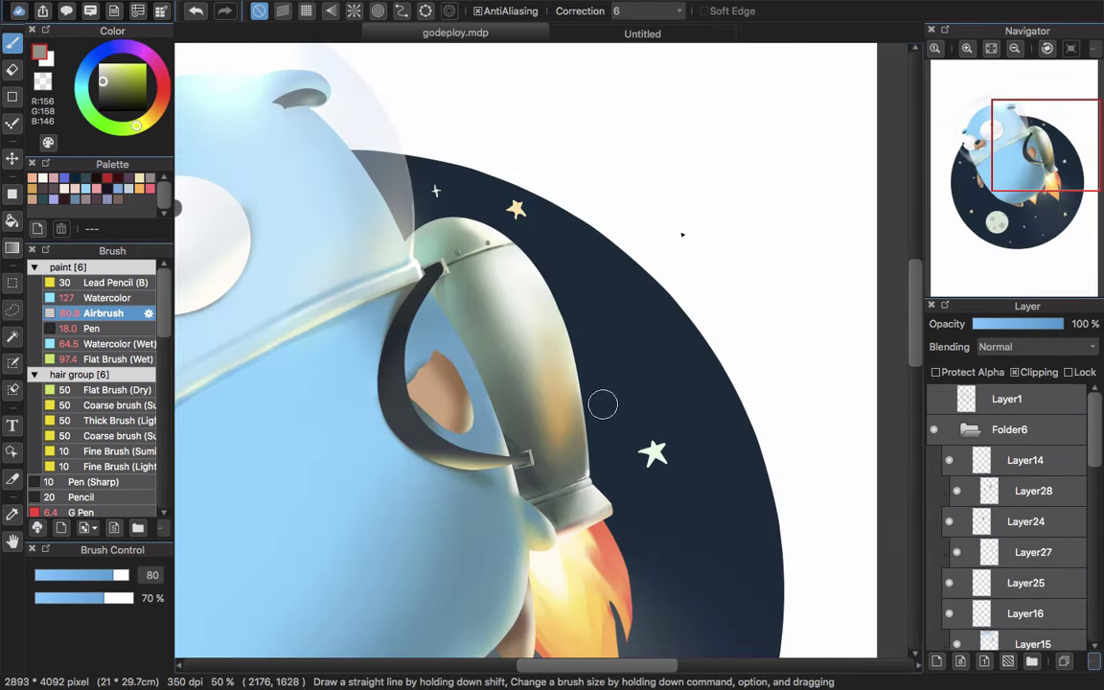
alt+click(596, 533)
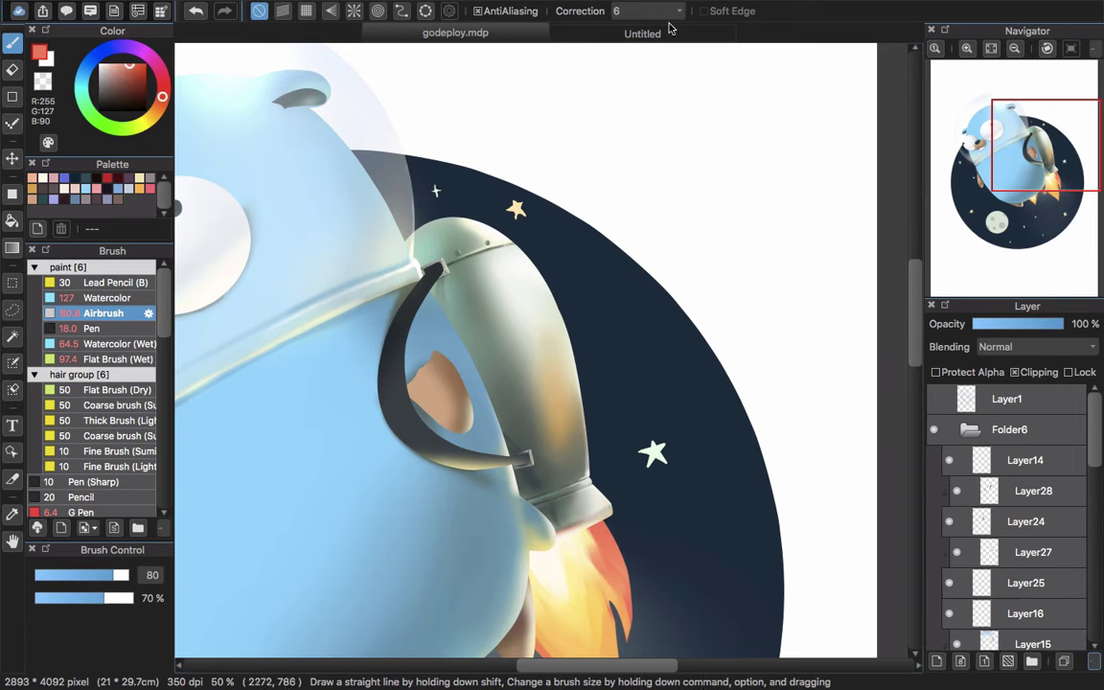
click(656, 34)
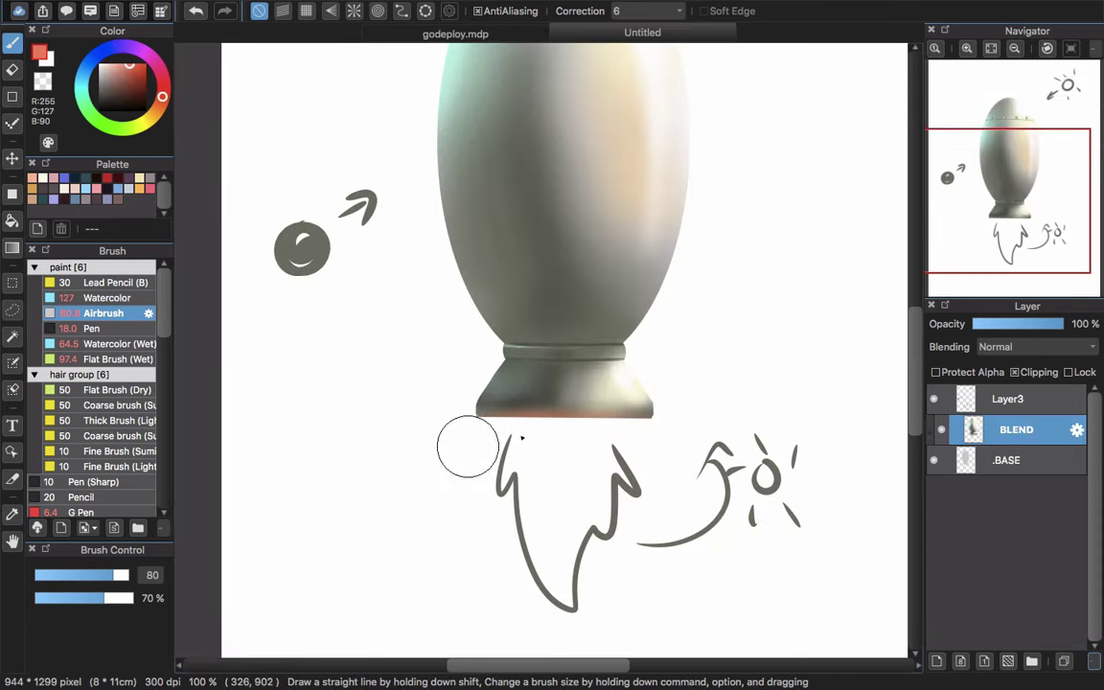
mouse_move(468, 444)
mouse_down()
mouse_move(717, 434)
mouse_move(444, 439)
mouse_move(574, 429)
mouse_move(500, 441)
mouse_move(666, 447)
mouse_up()
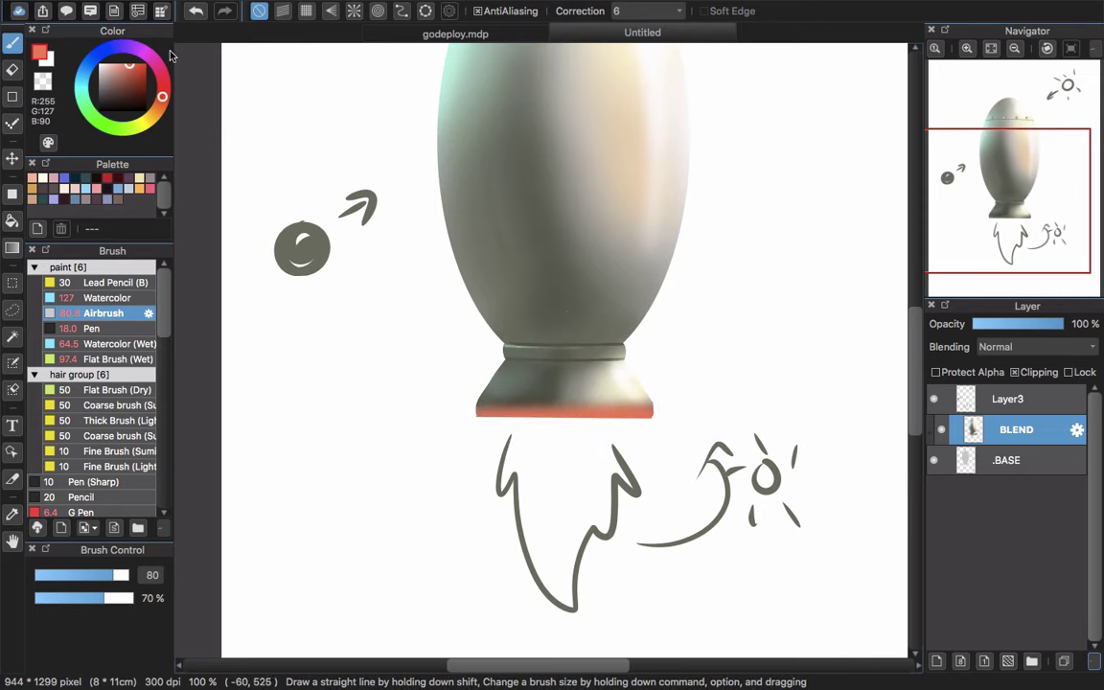
Layer warm yellow (R255 G229 B120) over the nozzle's red rim and add white (R255 G255 B255) at its centre, at size 80
drag(152, 113, 149, 119)
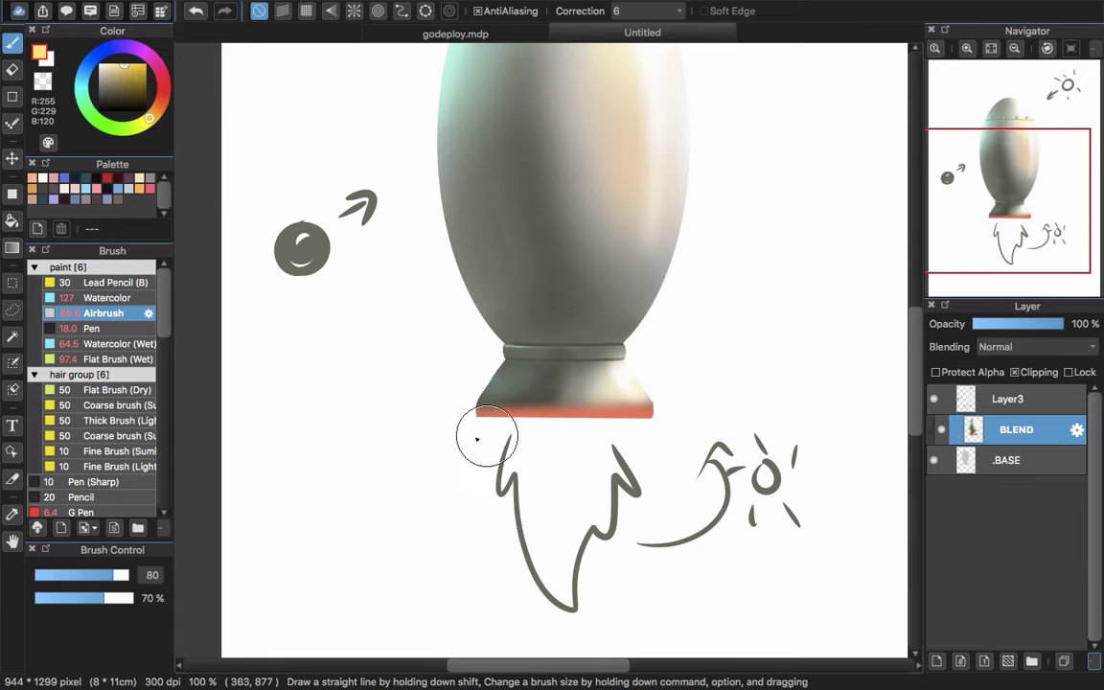
drag(483, 433, 644, 442)
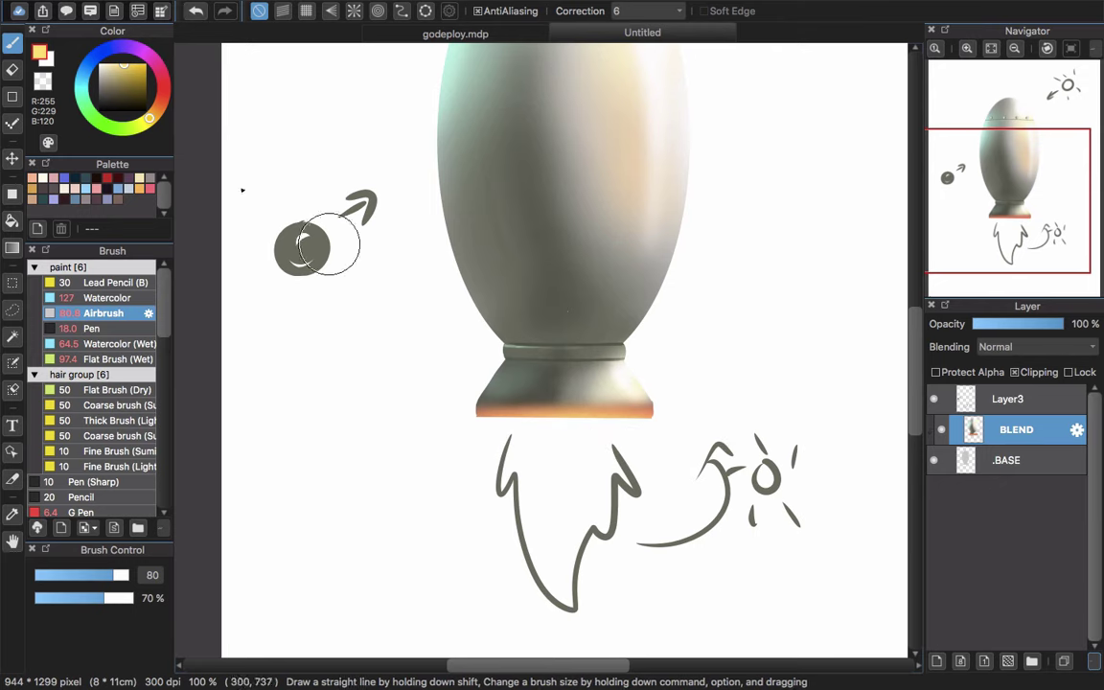
drag(106, 68, 98, 57)
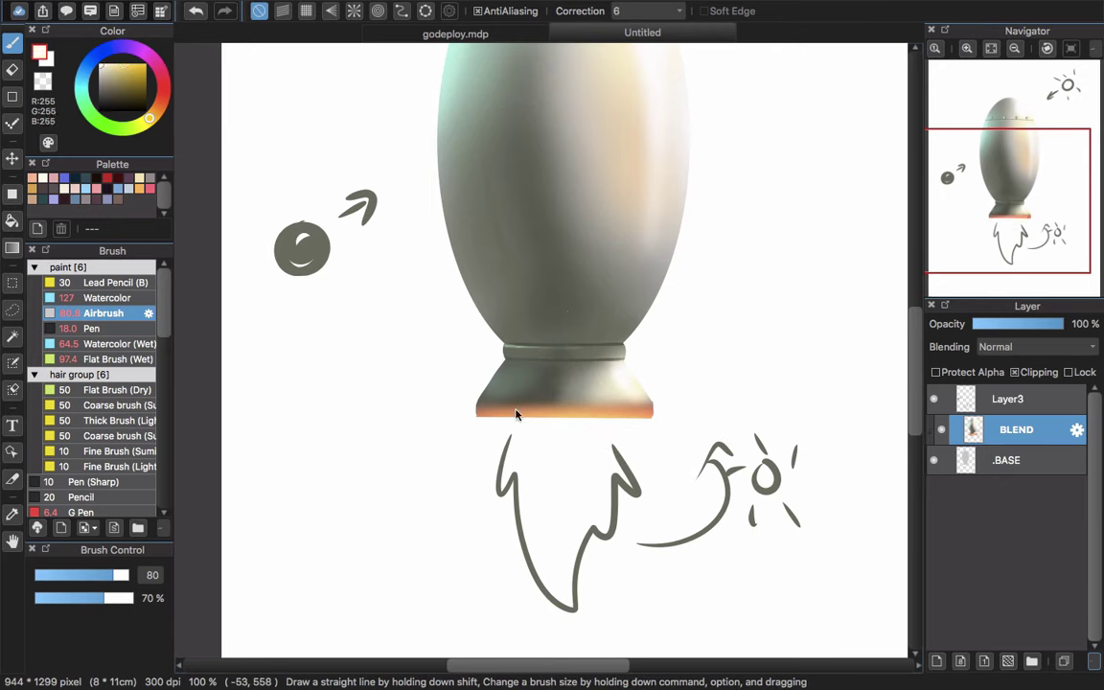
mouse_move(516, 414)
mouse_down()
mouse_move(608, 445)
mouse_move(552, 444)
mouse_move(564, 431)
mouse_move(588, 439)
mouse_move(499, 434)
mouse_up()
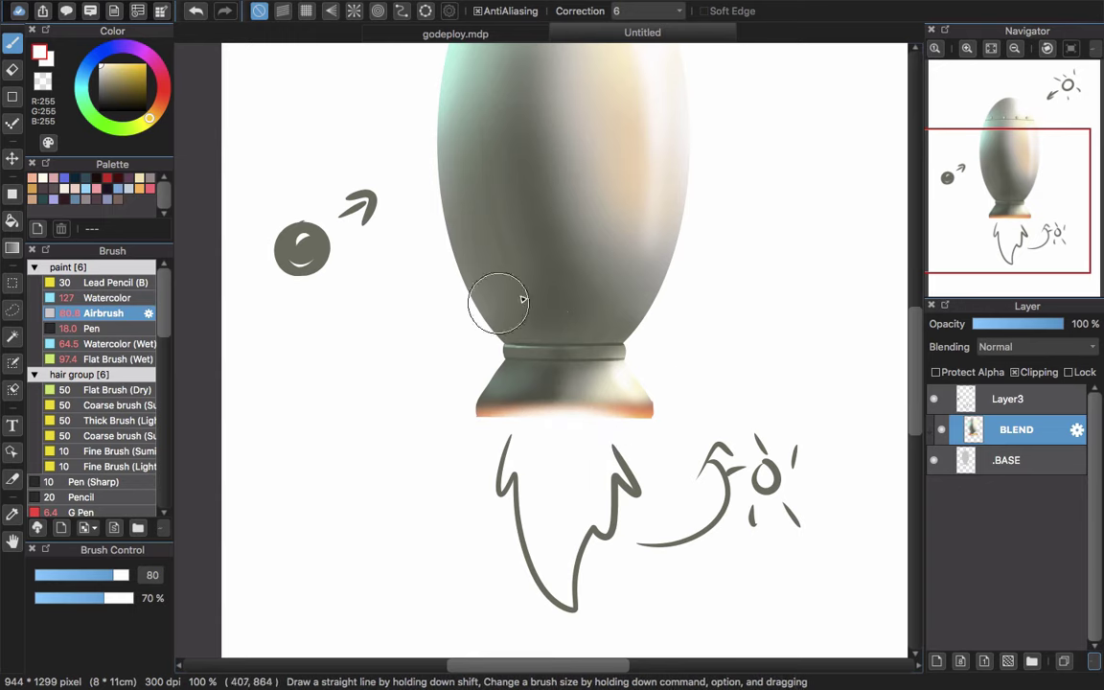
Shade just above the nozzle's glowing rim with sampled grey-green (R91 G95 B83) at size 15, and try softening it with R186 G186 B169 at size 67
alt+click(546, 396)
mouse_move(553, 394)
mouse_down()
mouse_move(567, 409)
mouse_move(490, 398)
mouse_move(520, 401)
mouse_up()
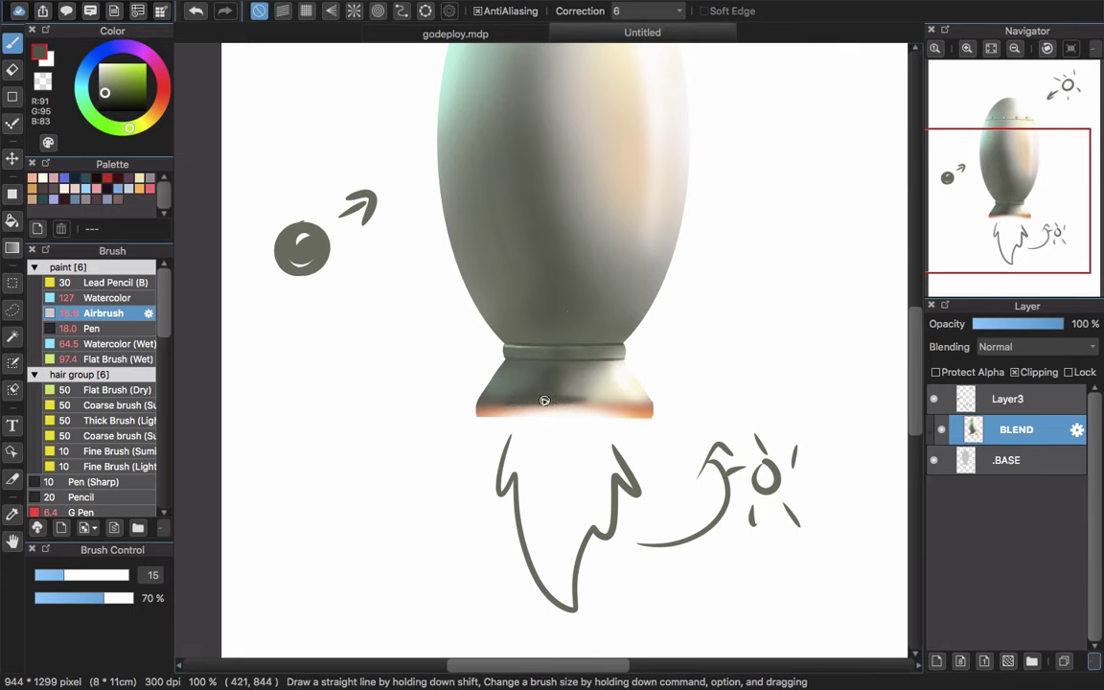
key(super+z)
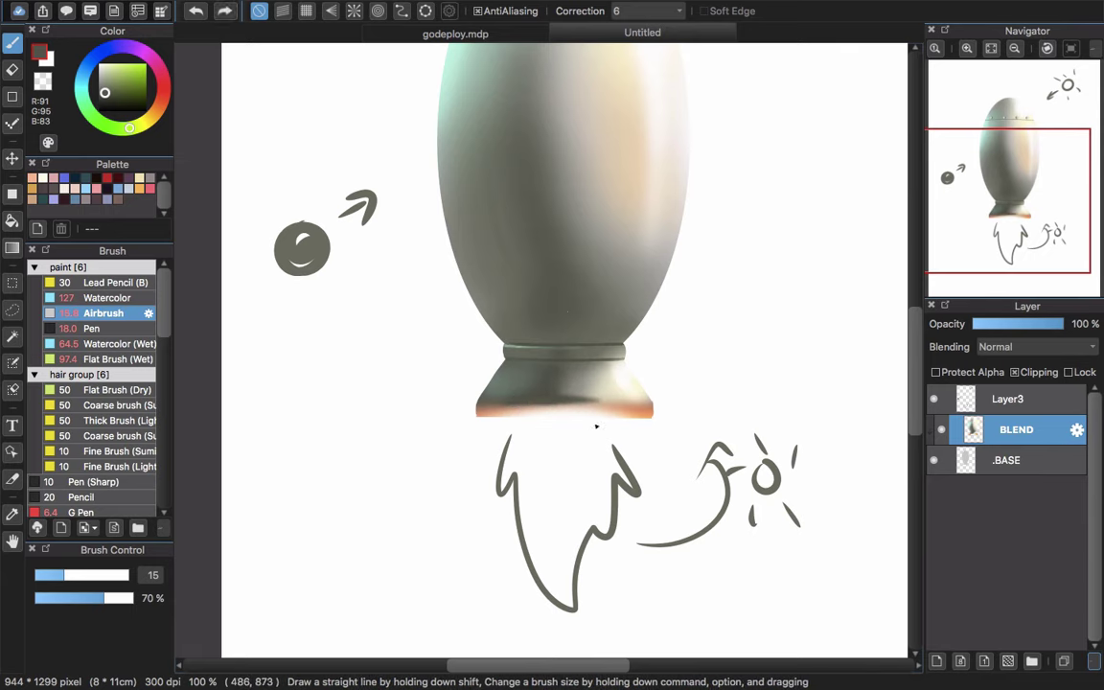
alt+click(580, 389)
mouse_move(536, 383)
alt+super+mouse_down()
mouse_move(572, 376)
mouse_move(564, 393)
mouse_move(591, 383)
mouse_move(574, 398)
mouse_move(593, 397)
alt+super+mouse_up()
key(super+z)
alt+click(596, 382)
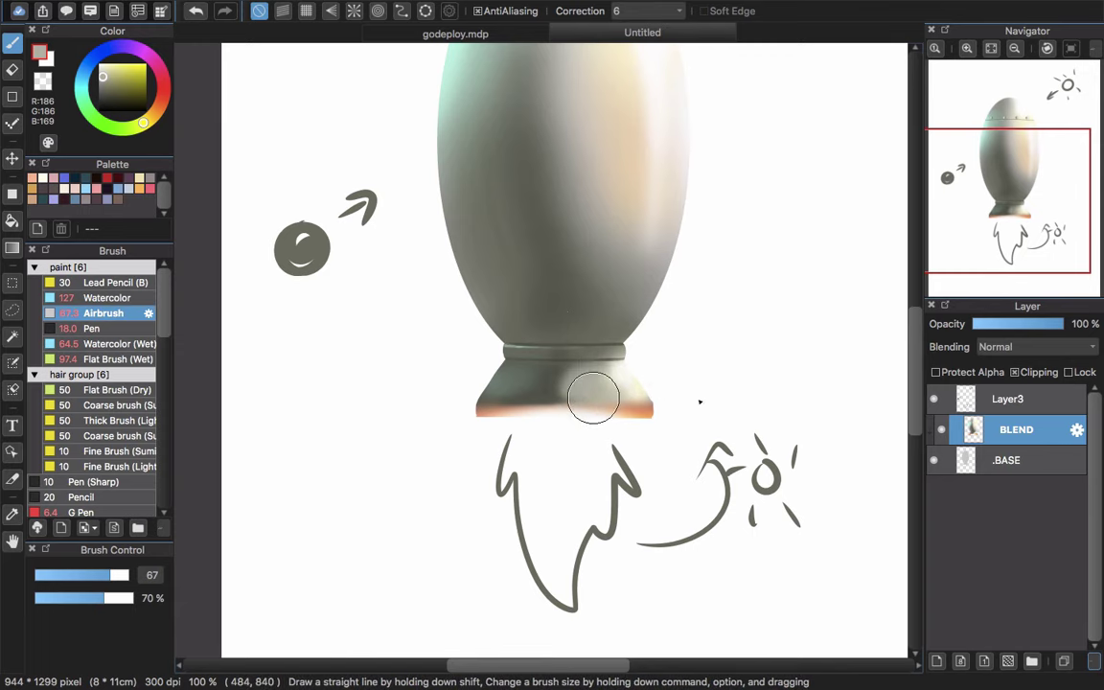
key(super+z)
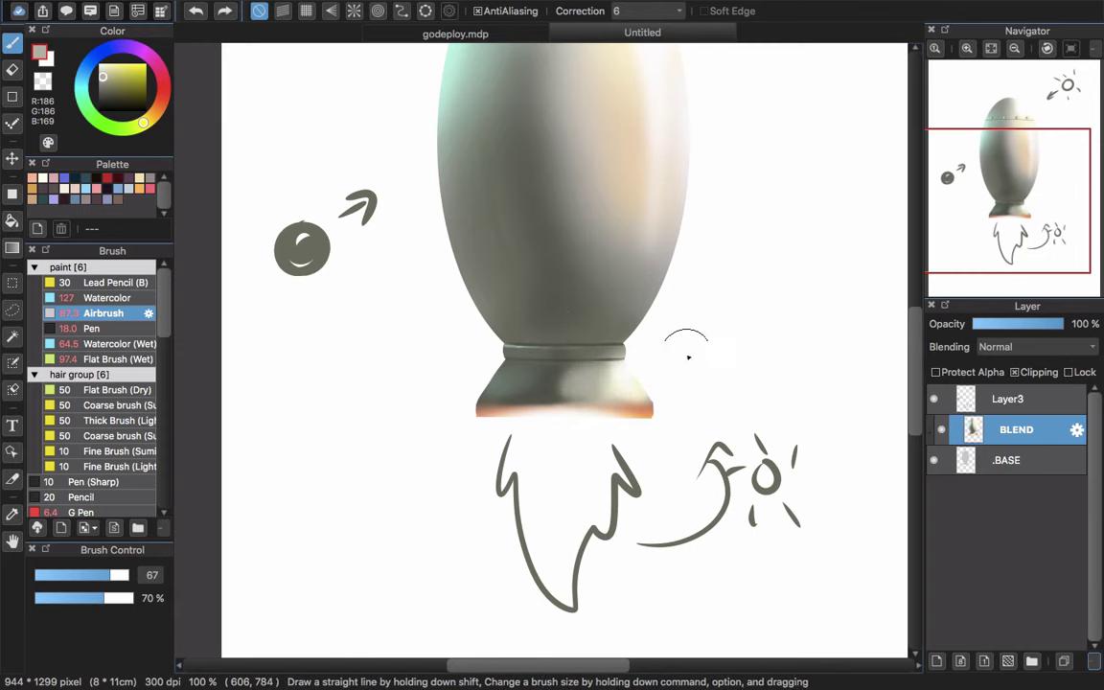
Airbrush a straight, grid-snapped shadow in sampled olive-grey (R92 G94 B81) at size 17 above the glowing rim, and turn snapping off
alt+click(547, 392)
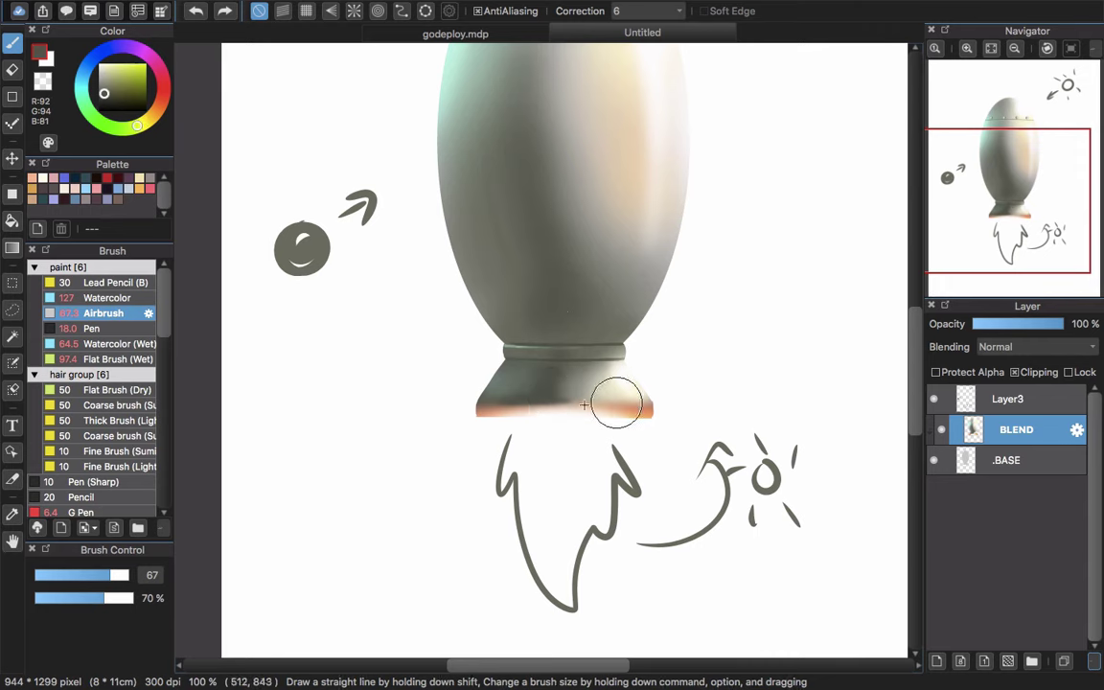
key(bracketleft)
key(bracketleft)
key(bracketleft)
key(bracketleft)
key(bracketleft)
key(bracketleft)
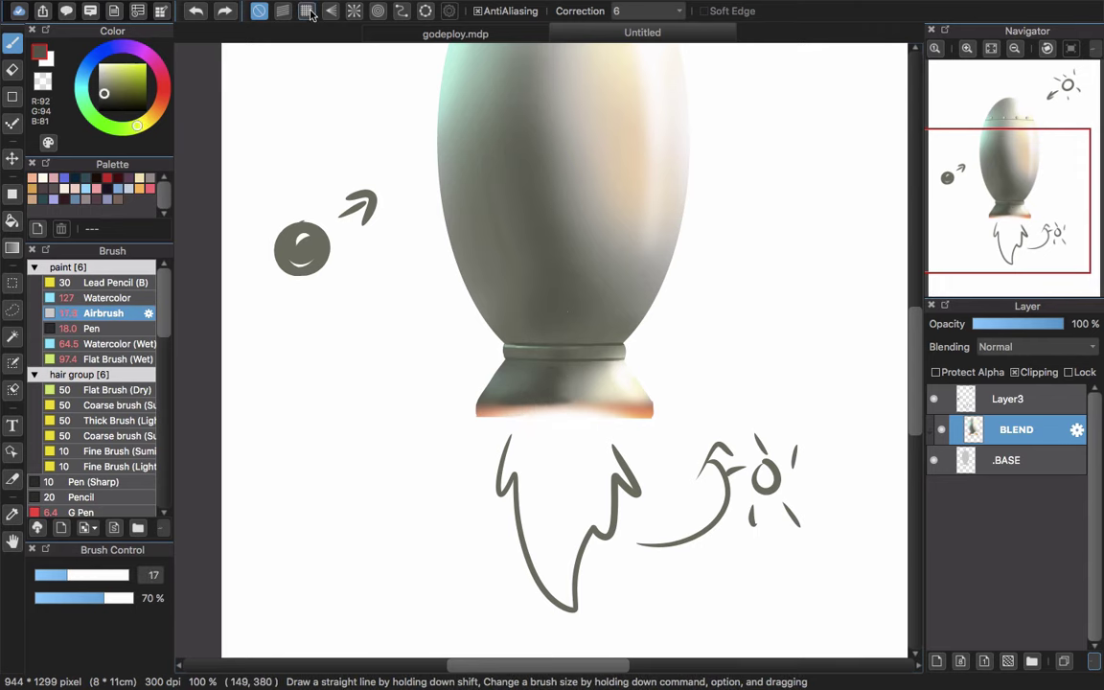
click(307, 10)
drag(535, 404, 639, 404)
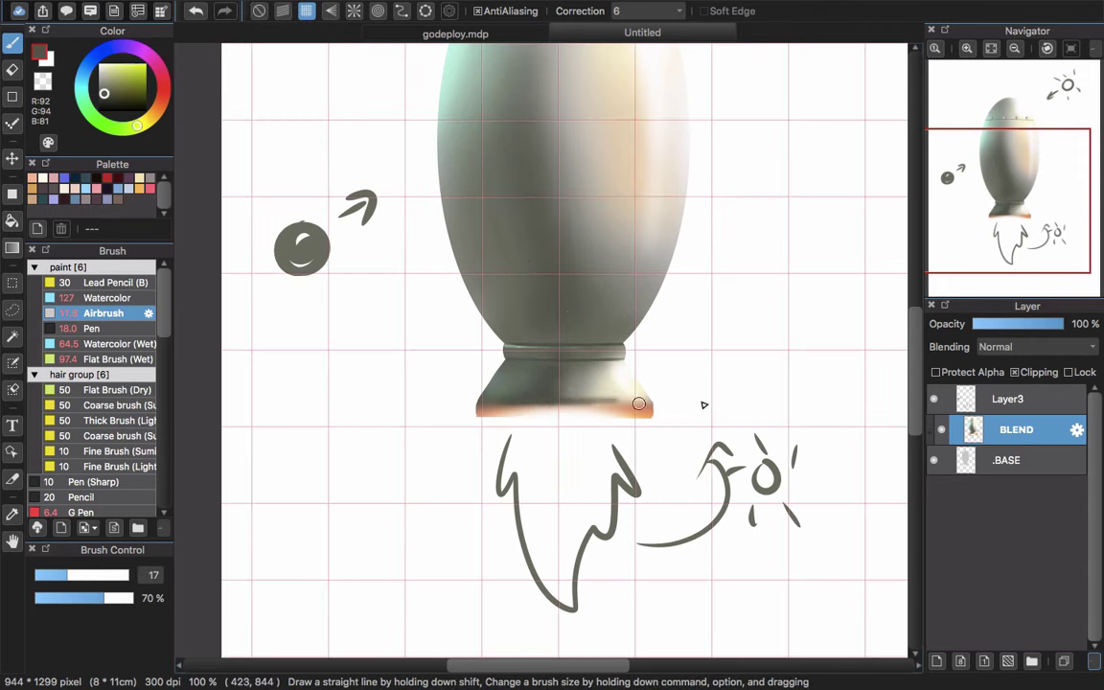
key(super+z)
drag(566, 406, 644, 408)
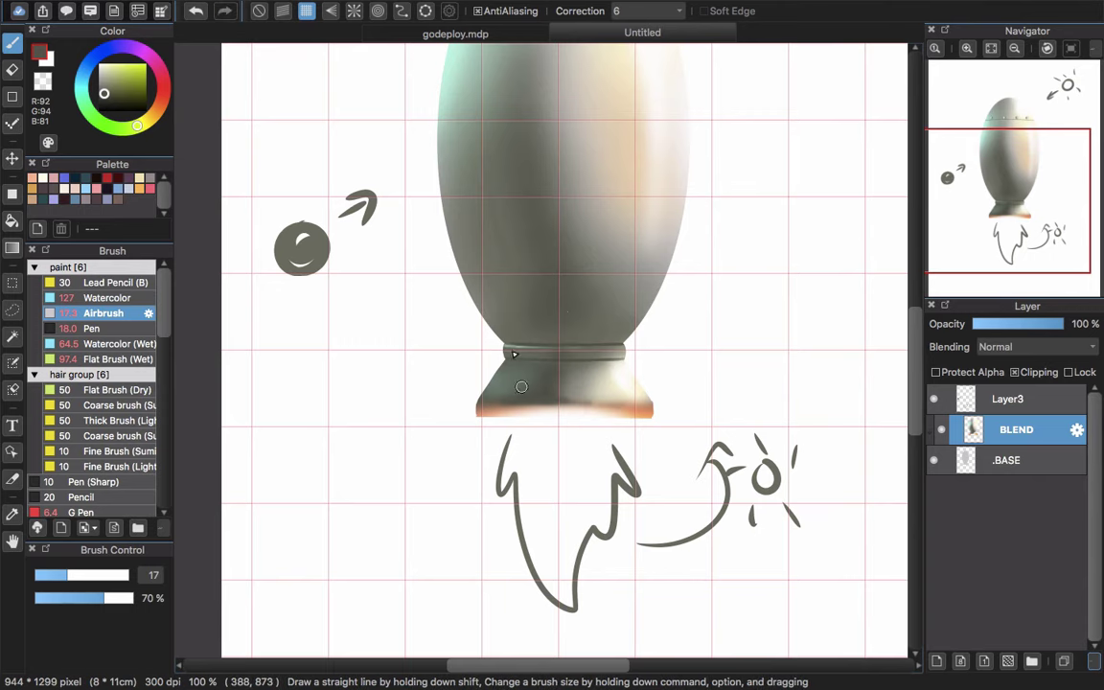
click(260, 12)
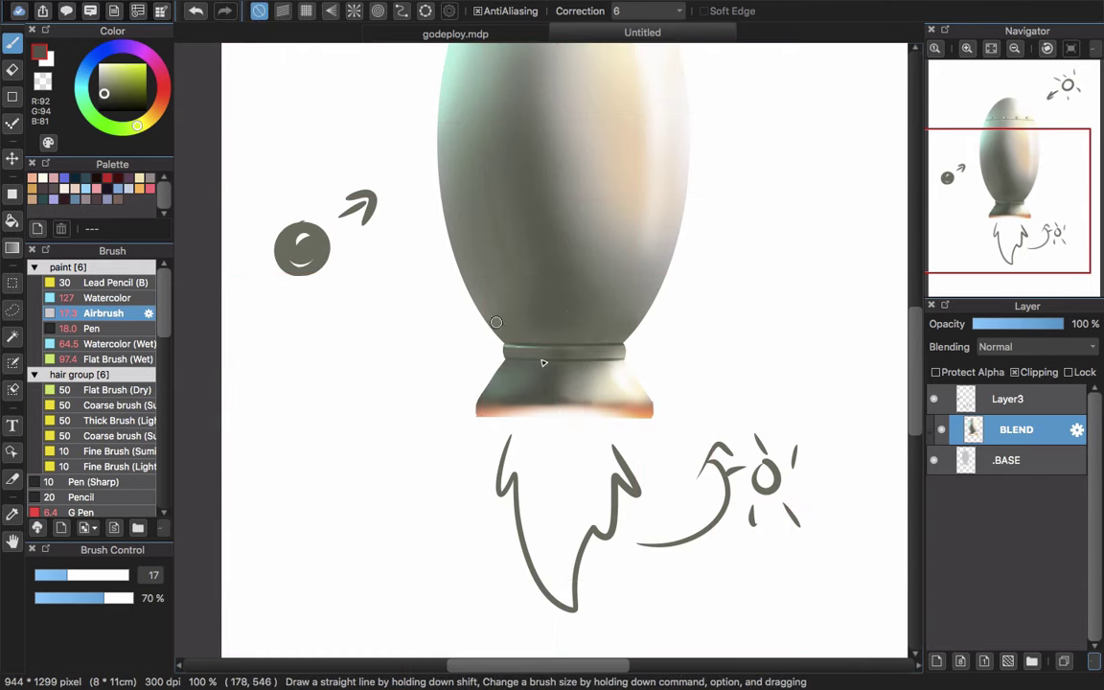
Airbrush sampled pale peach (R250 G235 B221) across the nozzle's lower rim at size 56 to soften the glow
alt+click(525, 409)
mouse_move(474, 414)
mouse_down()
mouse_move(497, 428)
mouse_move(600, 429)
mouse_move(578, 425)
mouse_up()
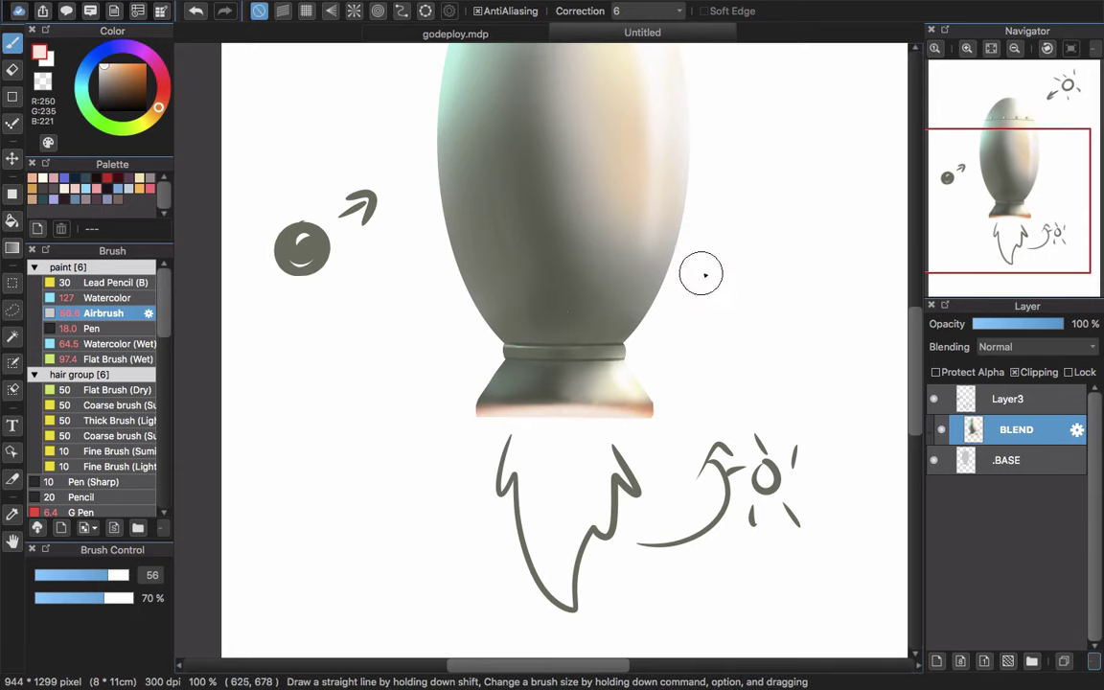
scroll(704, 299, down, 2)
scroll(698, 317, down, 1)
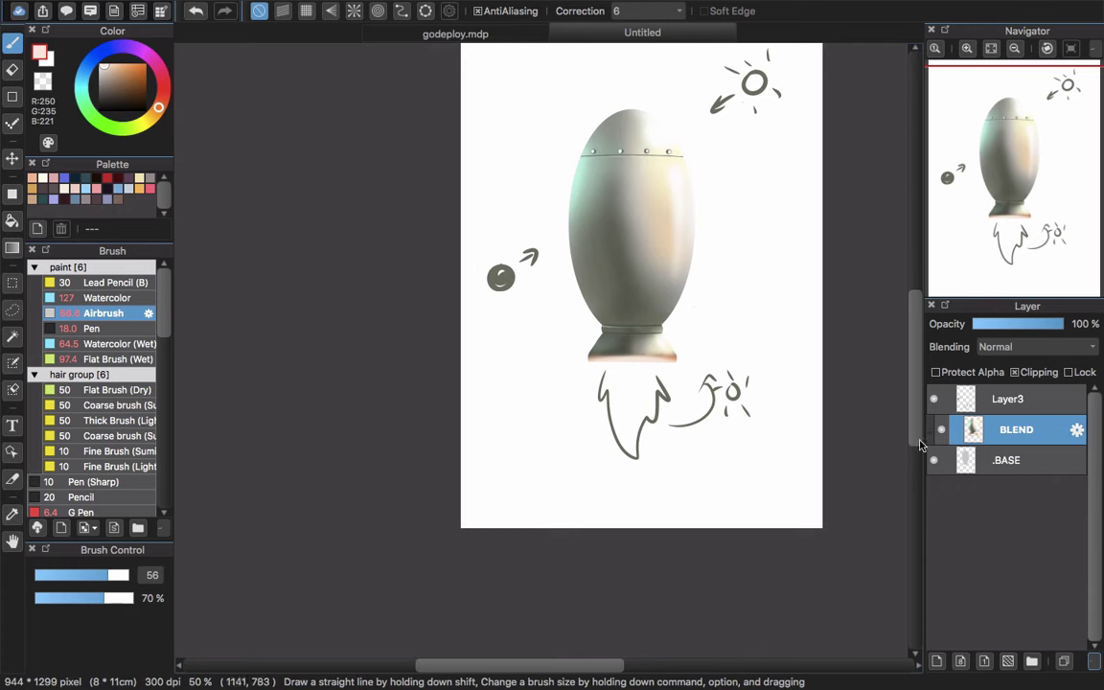